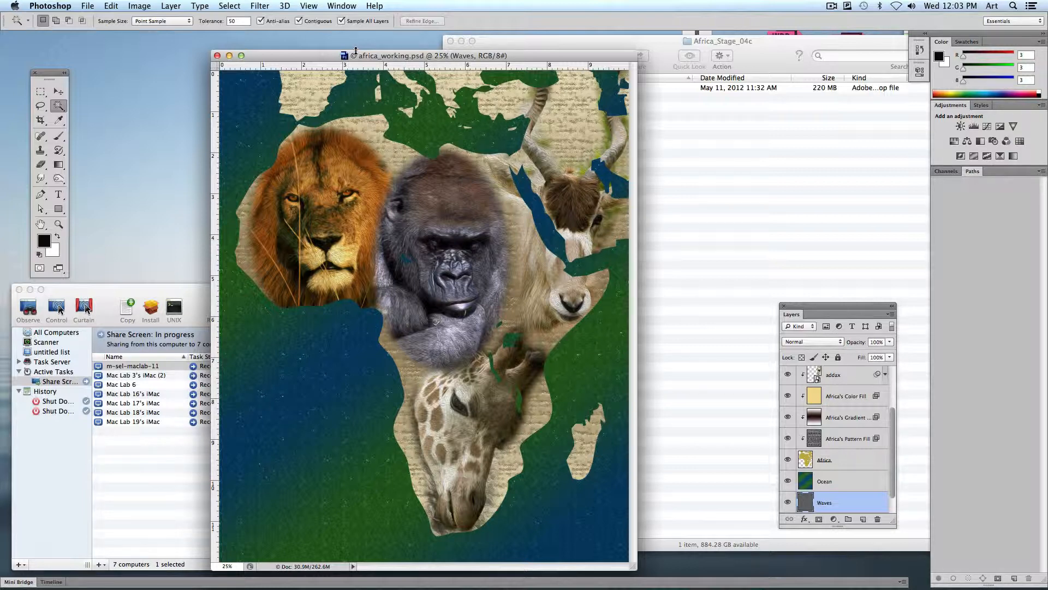
Step: Move the document window and the Layers panel side by side, and enlarge the panel to show every layer
{"action": "left_click_drag", "start_coordinate": [553, 57], "coordinate": [500, 51]}
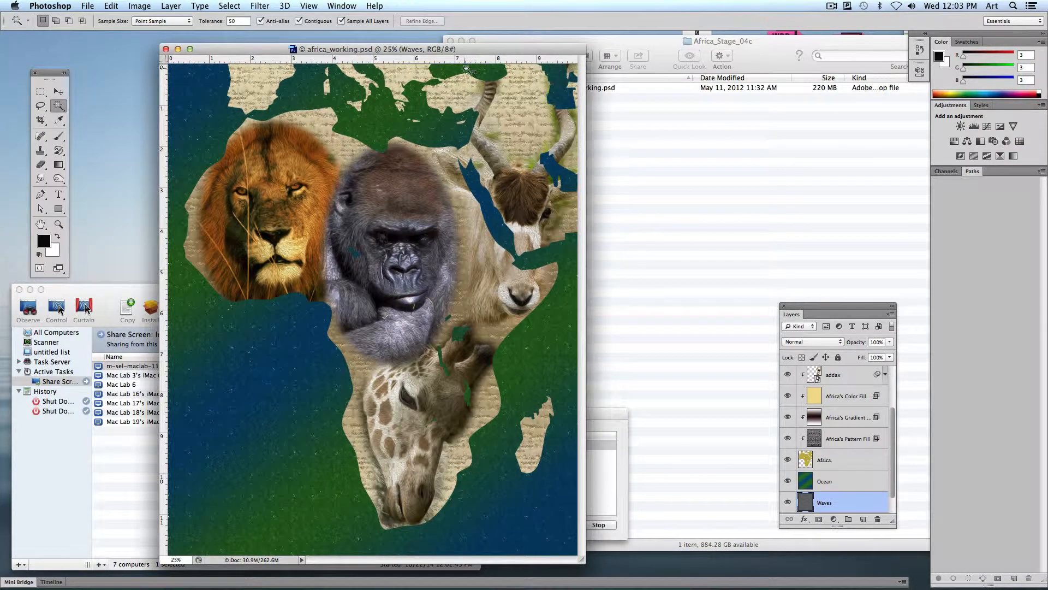
{"action": "left_click_drag", "start_coordinate": [827, 310], "coordinate": [635, 151]}
{"action": "left_click", "coordinate": [170, 6]}
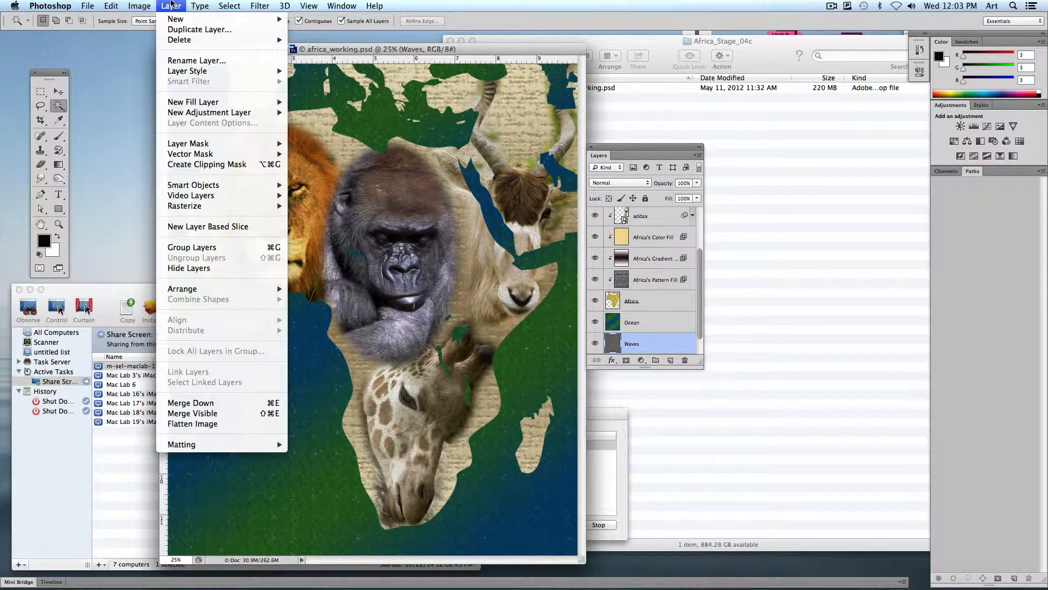
{"action": "left_click", "coordinate": [171, 5]}
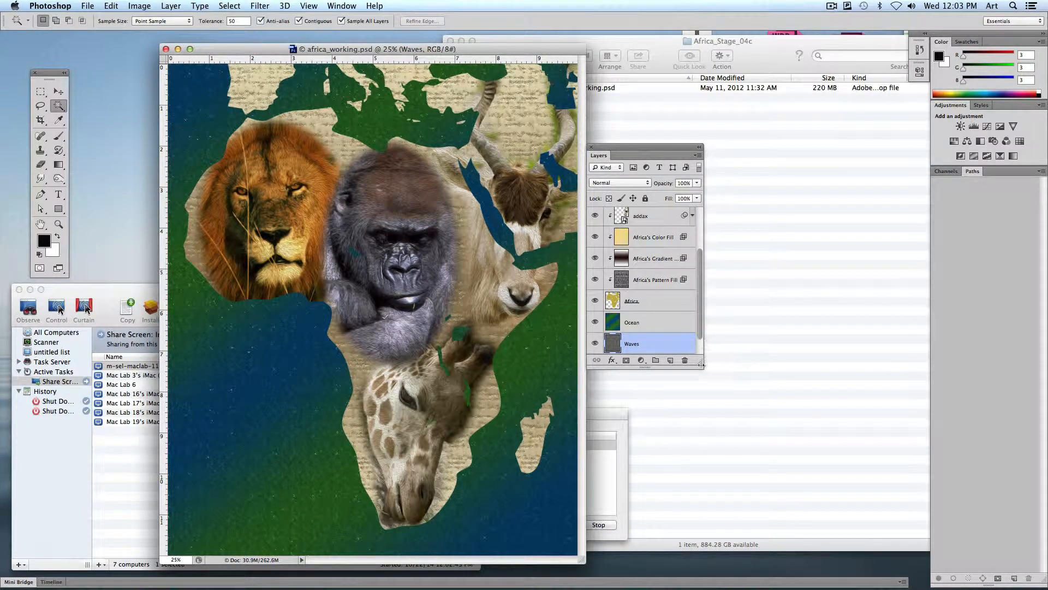
{"action": "left_click_drag", "start_coordinate": [700, 362], "coordinate": [712, 508]}
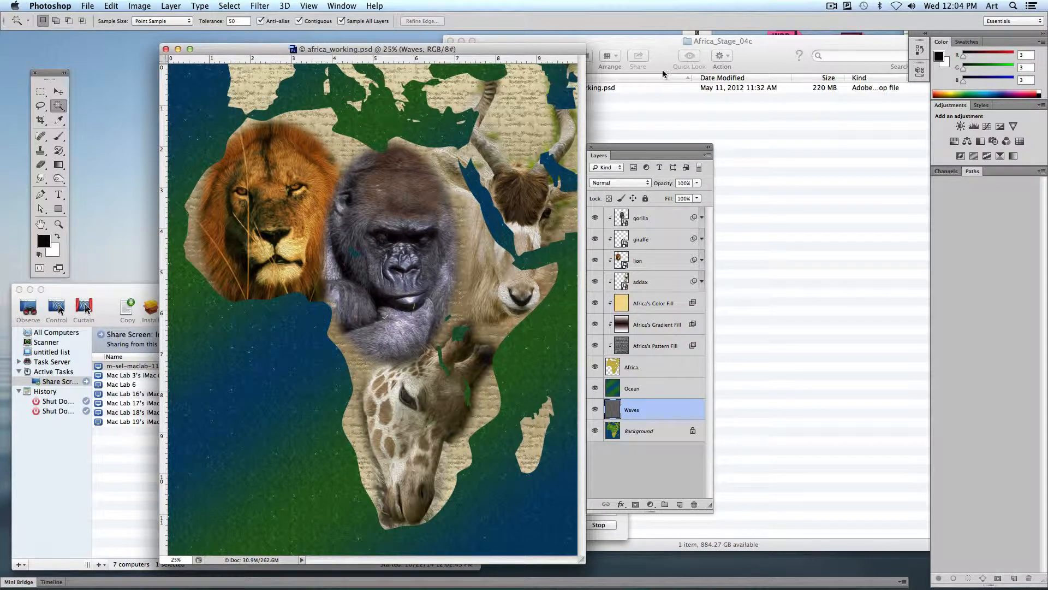
Step: Switch to Finder and check the file size of africa_working.psd in the Africa_Stage_04c folder
{"action": "left_click", "coordinate": [810, 137]}
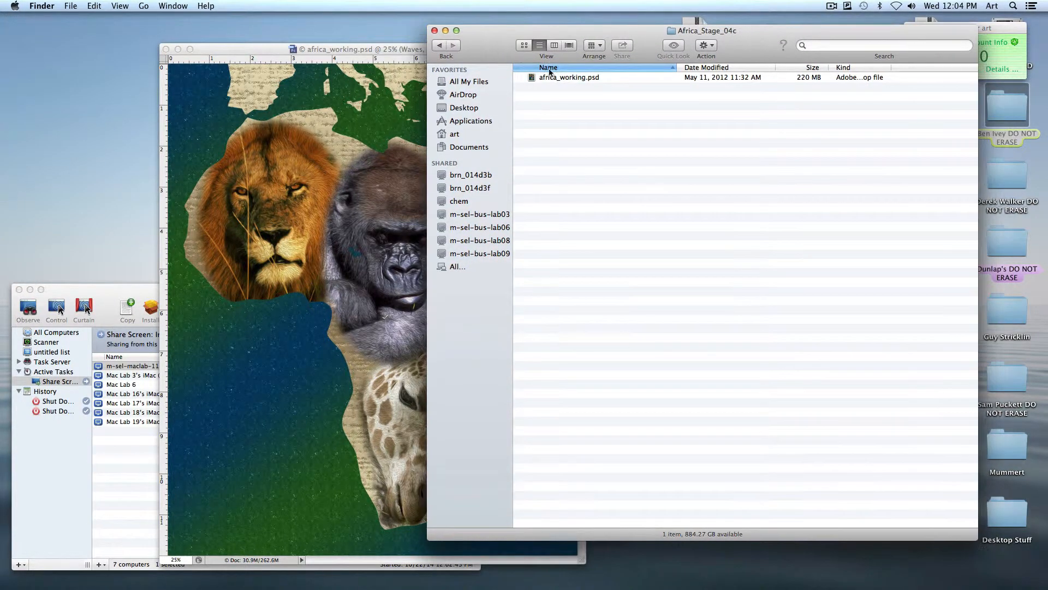
{"action": "left_click", "coordinate": [566, 79]}
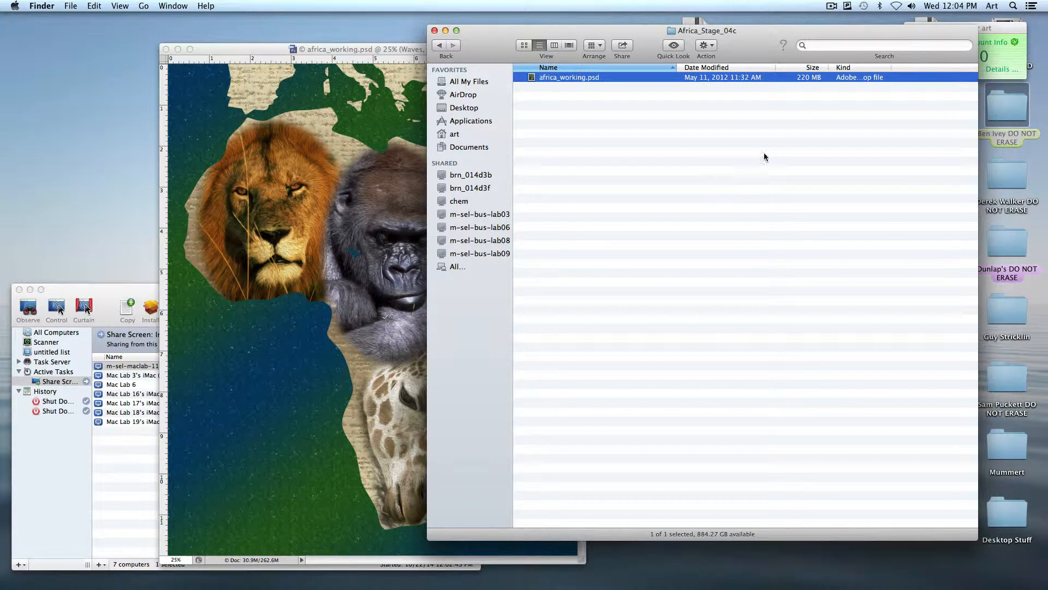
{"action": "left_click", "coordinate": [837, 131]}
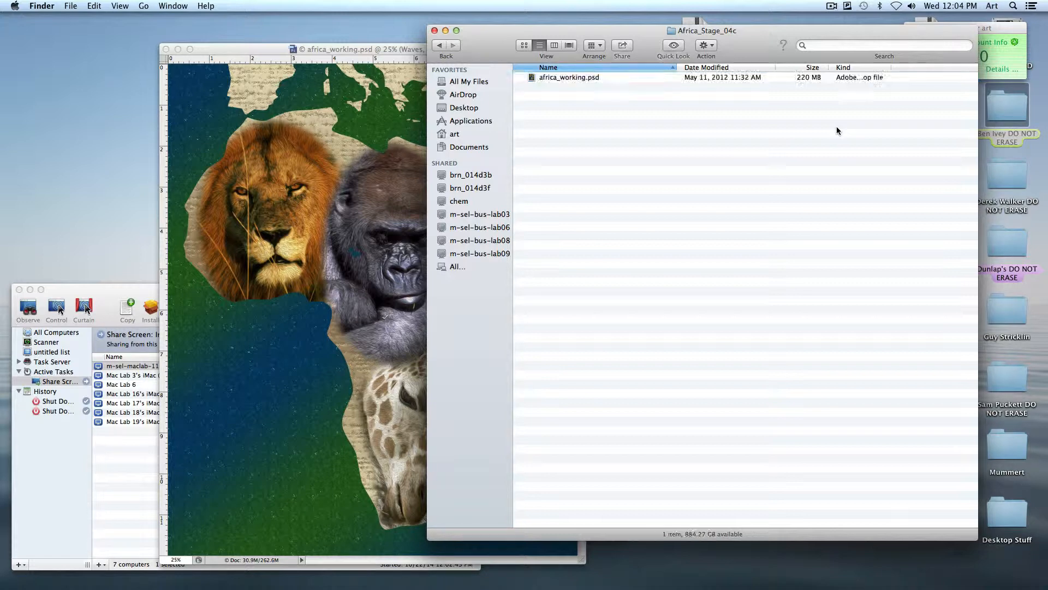
Step: Switch back to Photoshop and flatten all layers of africa_working.psd into a single background
{"action": "left_click", "coordinate": [389, 50]}
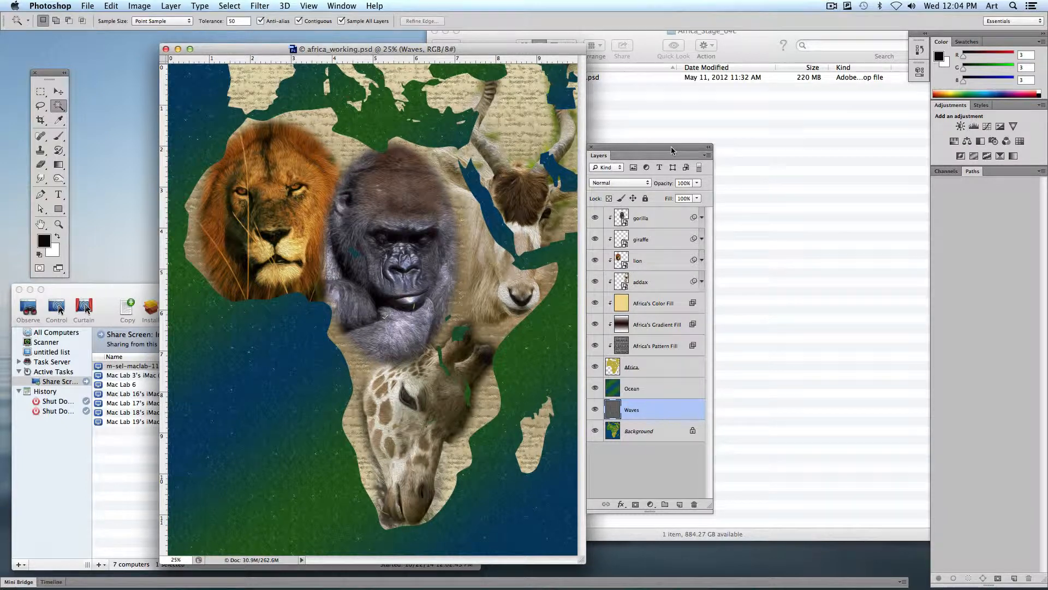
{"action": "left_click", "coordinate": [706, 156]}
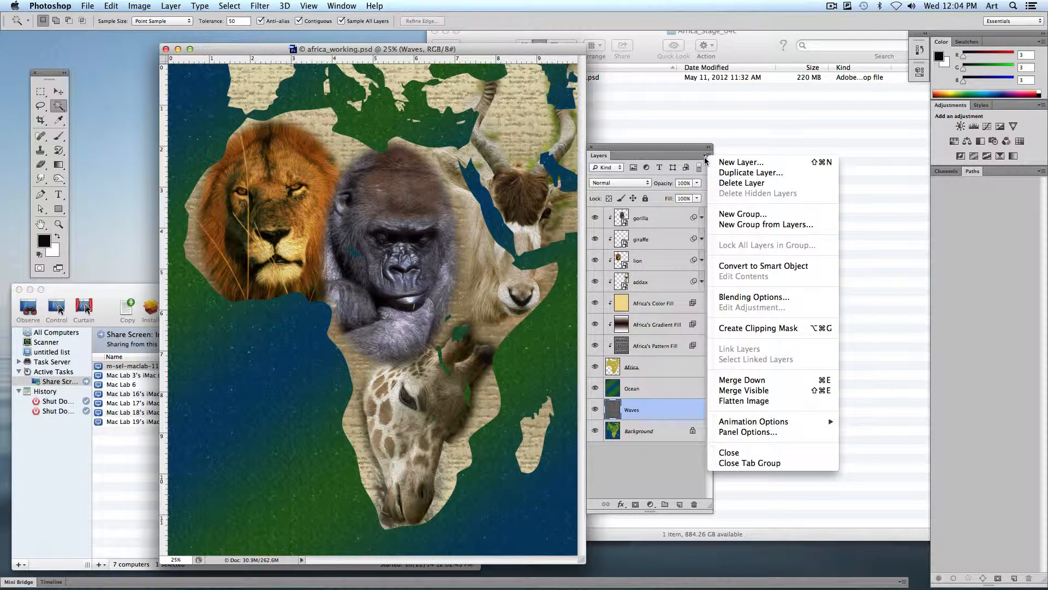
{"action": "left_click", "coordinate": [772, 403]}
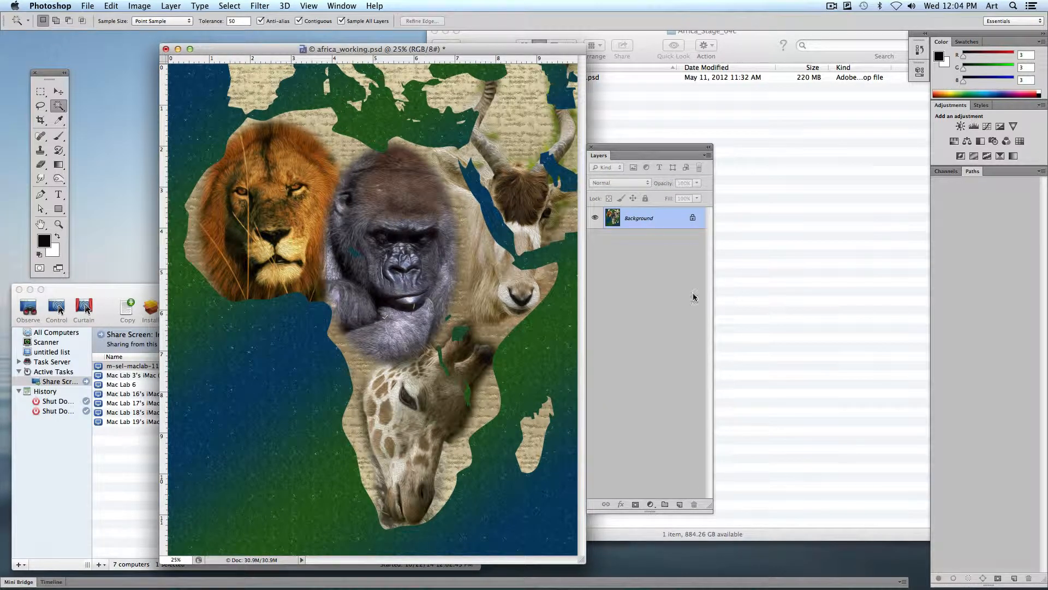
Step: Save the flattened africa_working.psd and check its file size in Finder
{"action": "left_click", "coordinate": [169, 6]}
{"action": "mouse_move", "coordinate": [89, 5]}
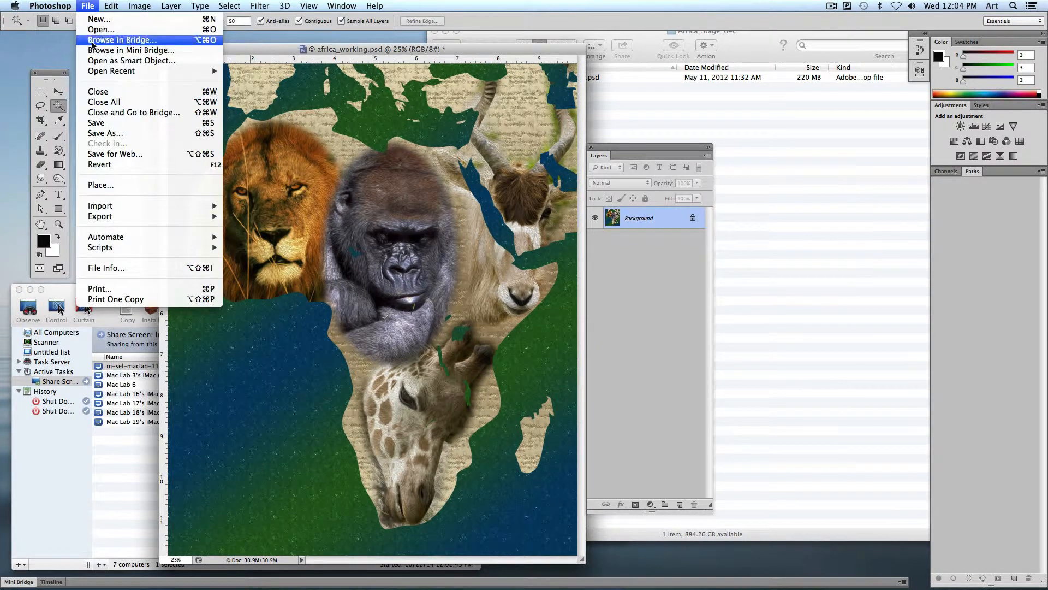
{"action": "left_click", "coordinate": [114, 129]}
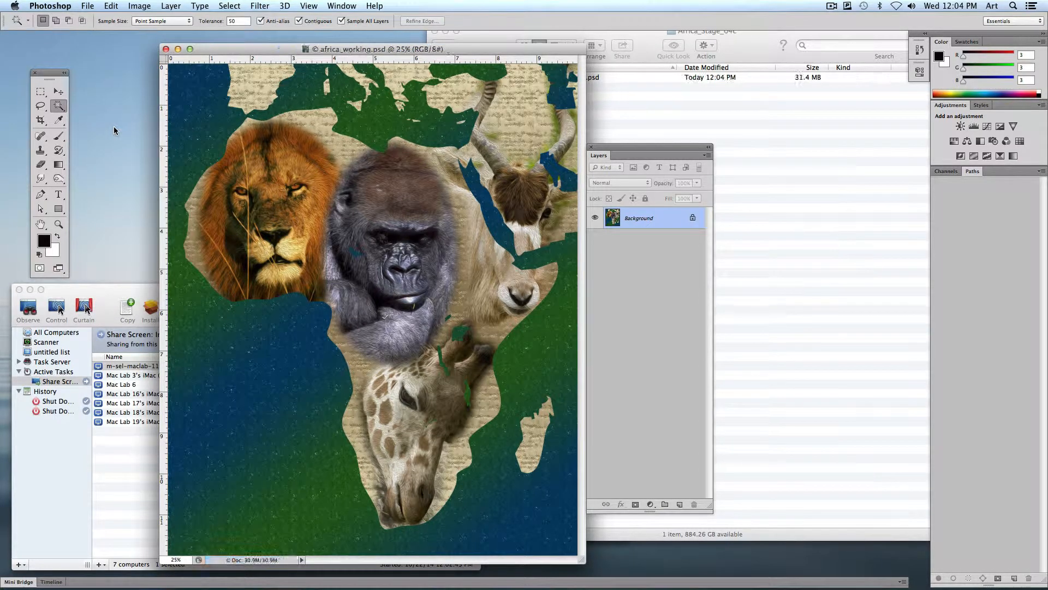
{"action": "left_click", "coordinate": [788, 106]}
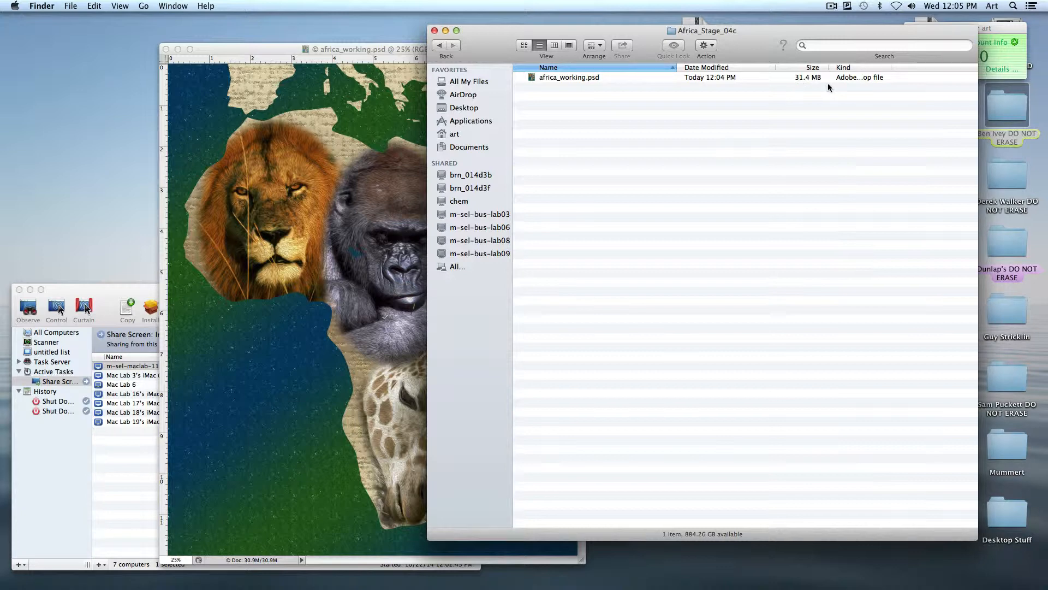
Step: Return to Photoshop and open the printer's detailed settings from the print setup of africa_working.psd
{"action": "left_click", "coordinate": [263, 50]}
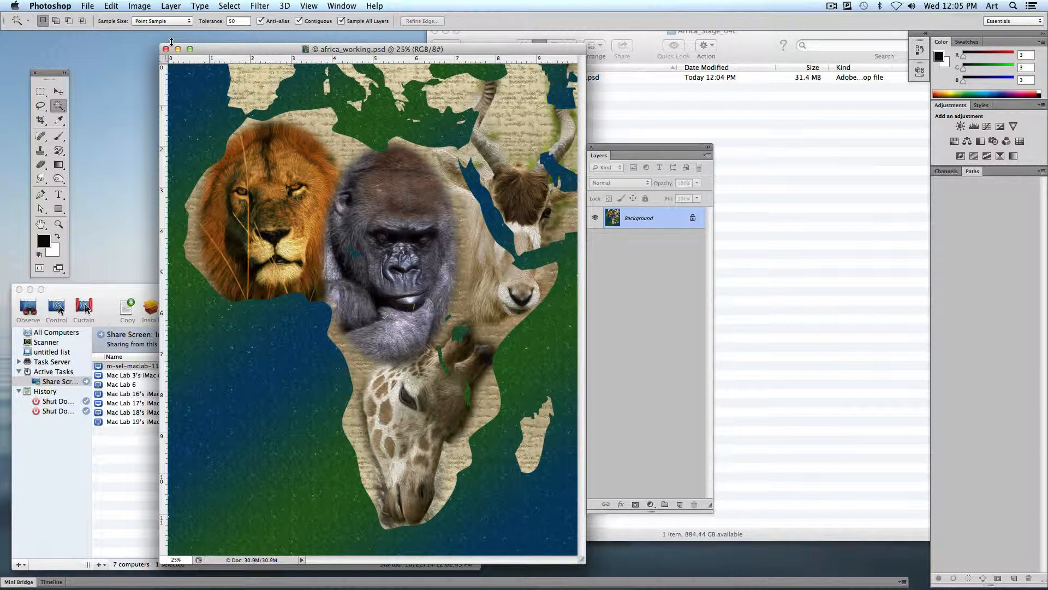
{"action": "left_click", "coordinate": [83, 4]}
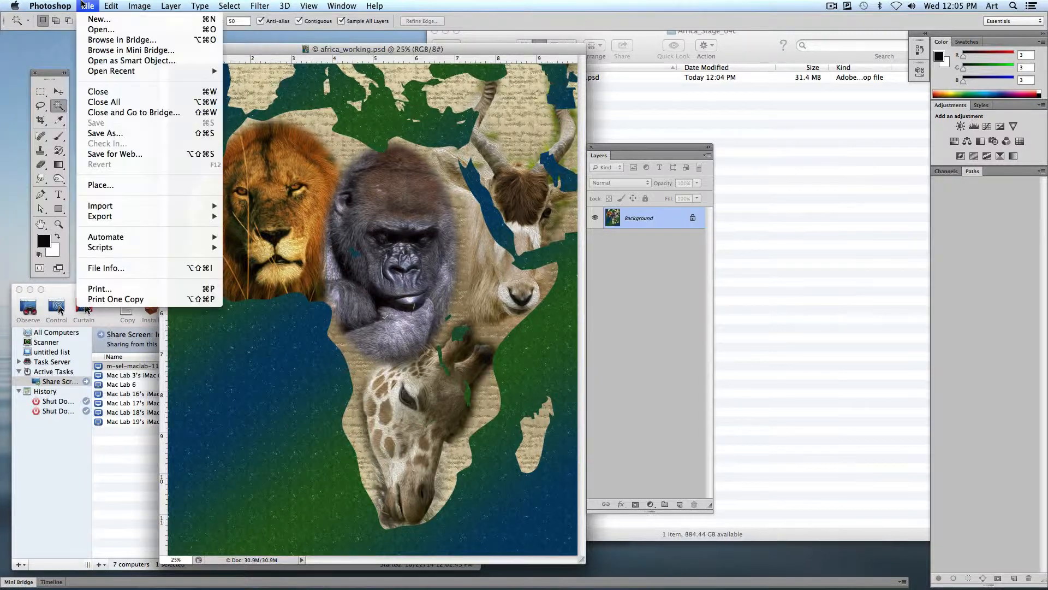
{"action": "left_click", "coordinate": [123, 289]}
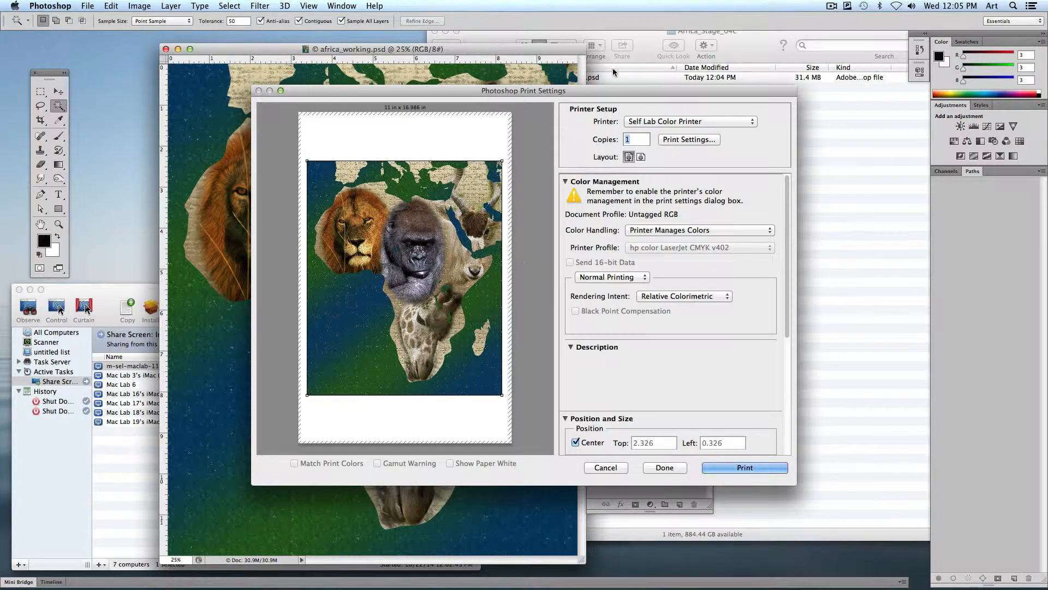
{"action": "left_click_drag", "start_coordinate": [566, 91], "coordinate": [528, 82]}
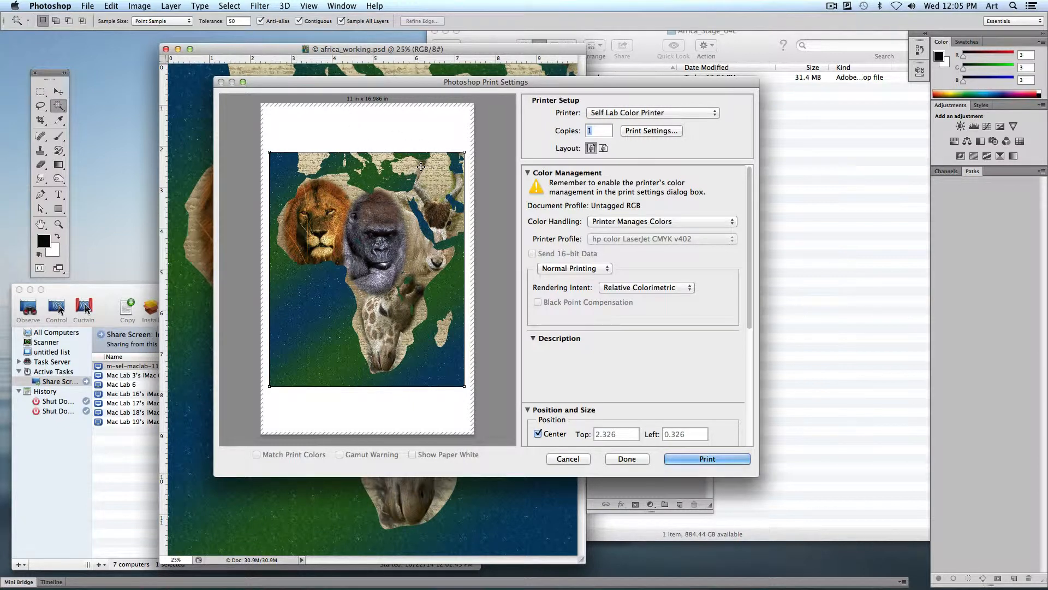
{"action": "left_click", "coordinate": [652, 132]}
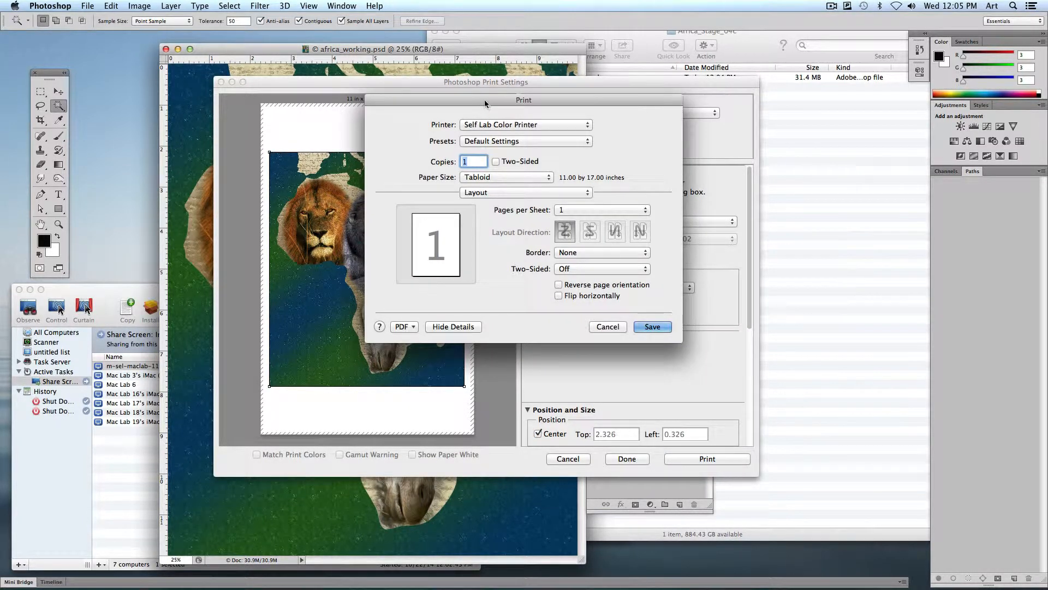
{"action": "left_click_drag", "start_coordinate": [486, 103], "coordinate": [444, 118]}
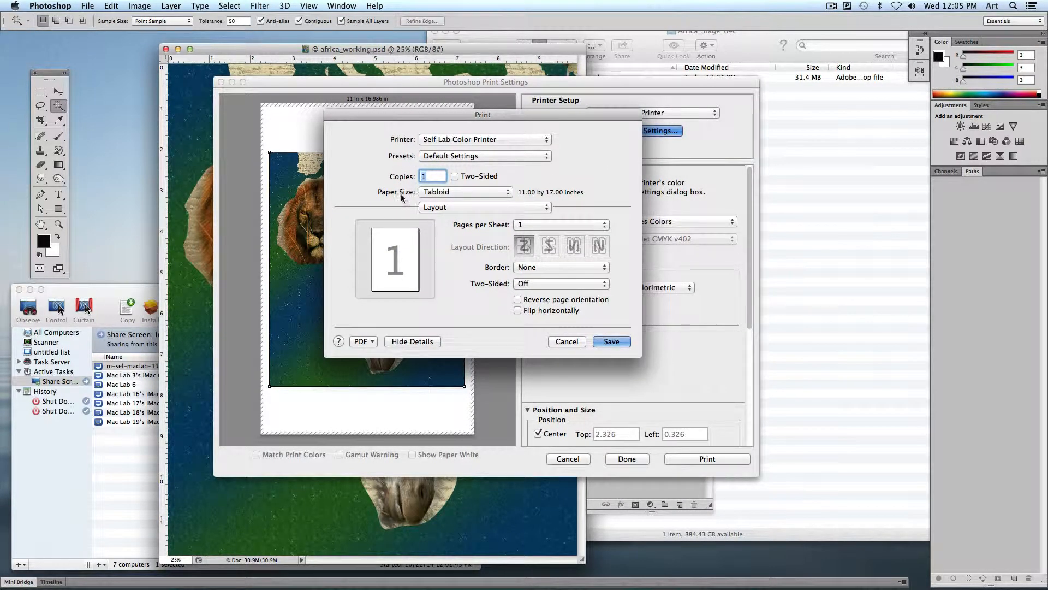
Step: Examine the available paper sizes and the collapsed and expanded printer details, closing both print dialogs without printing
{"action": "left_click", "coordinate": [446, 193]}
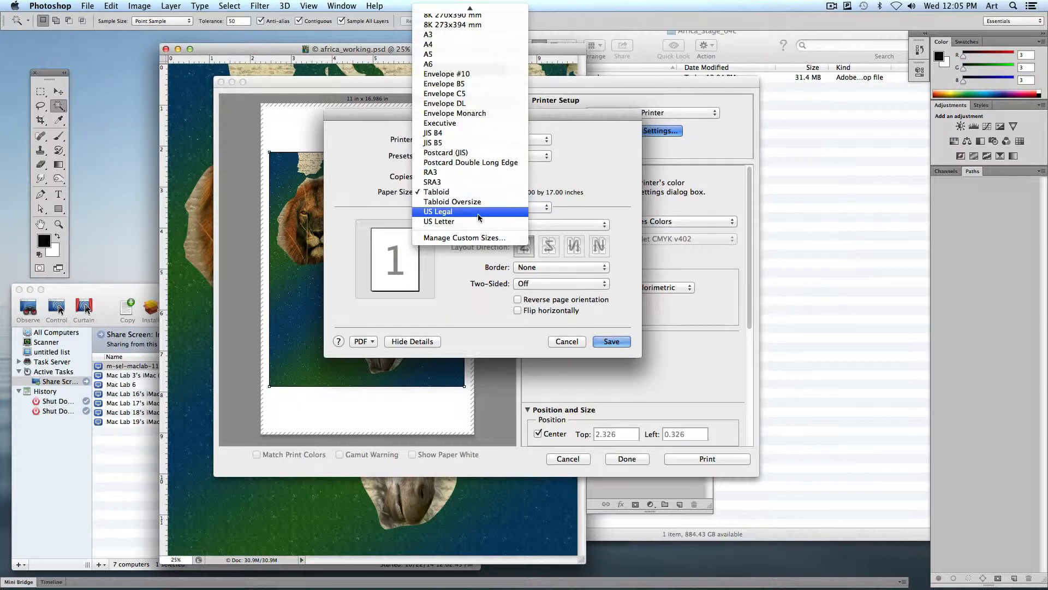
{"action": "left_click", "coordinate": [361, 183]}
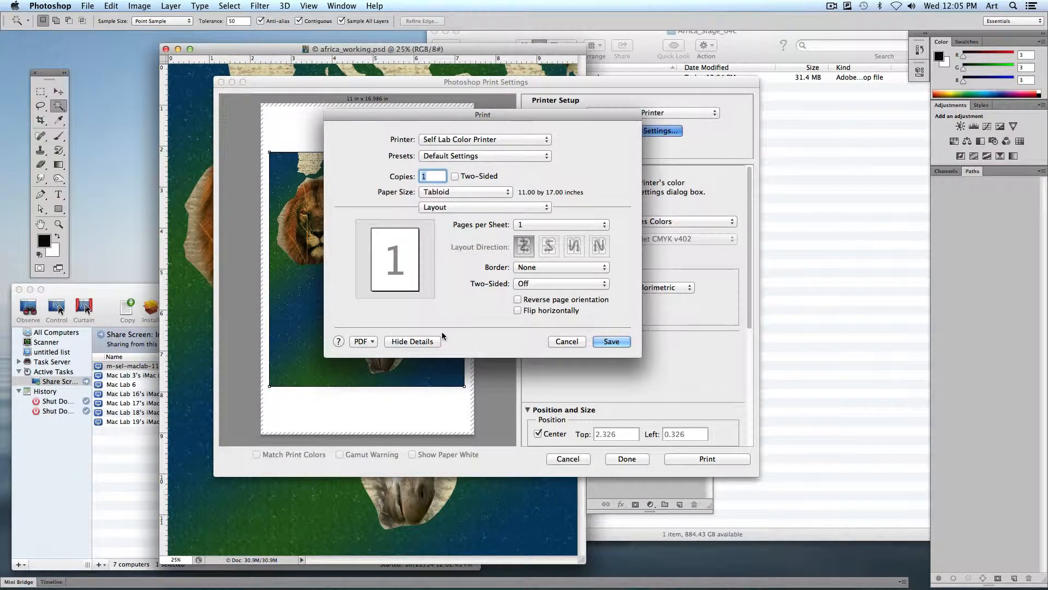
{"action": "left_click", "coordinate": [411, 341]}
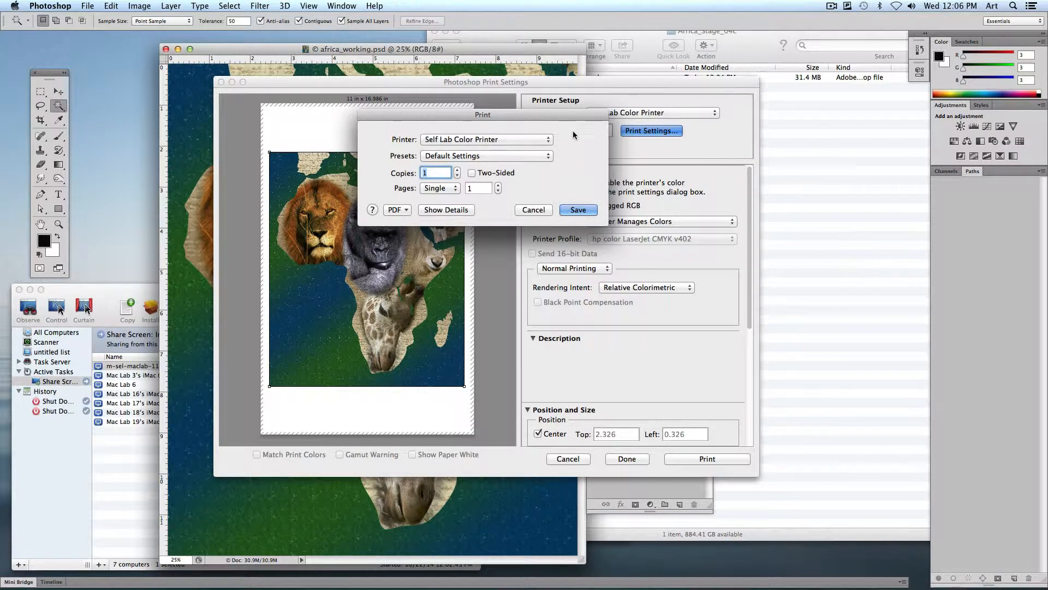
{"action": "left_click", "coordinate": [454, 210]}
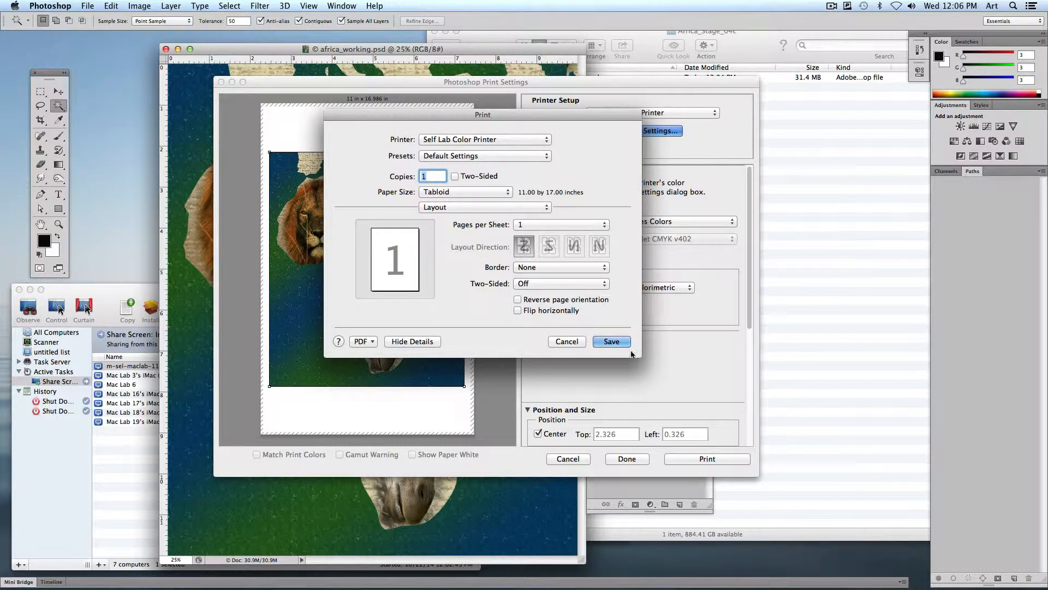
{"action": "left_click", "coordinate": [567, 341]}
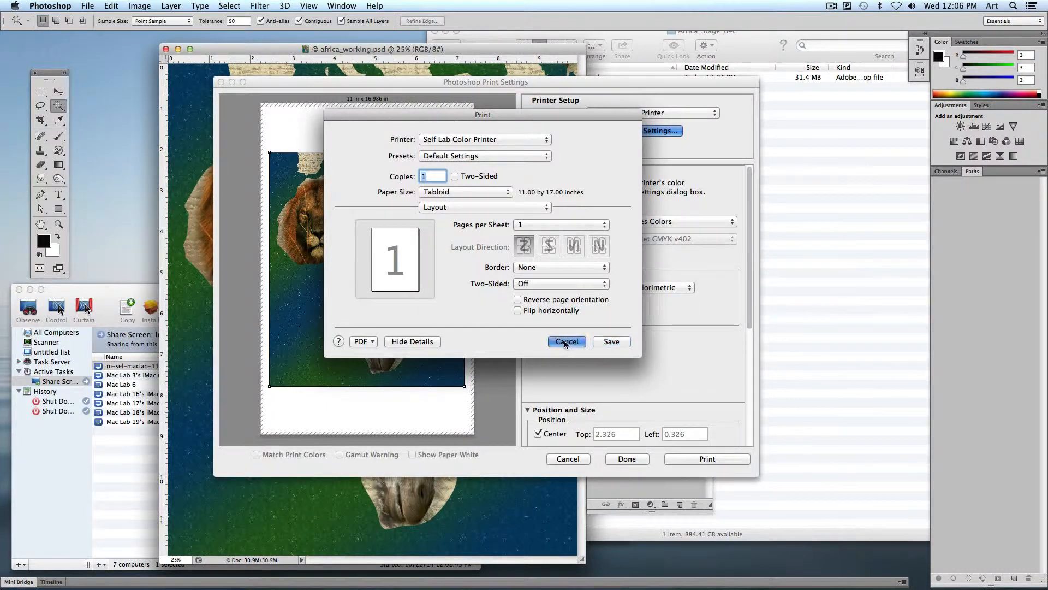
{"action": "left_click", "coordinate": [608, 235]}
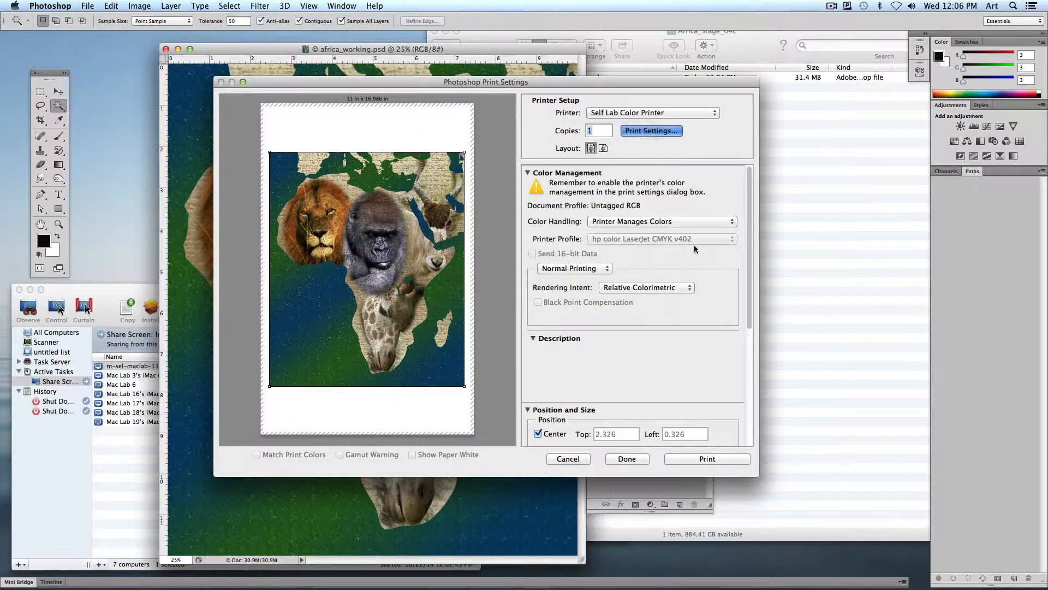
{"action": "left_click", "coordinate": [568, 458]}
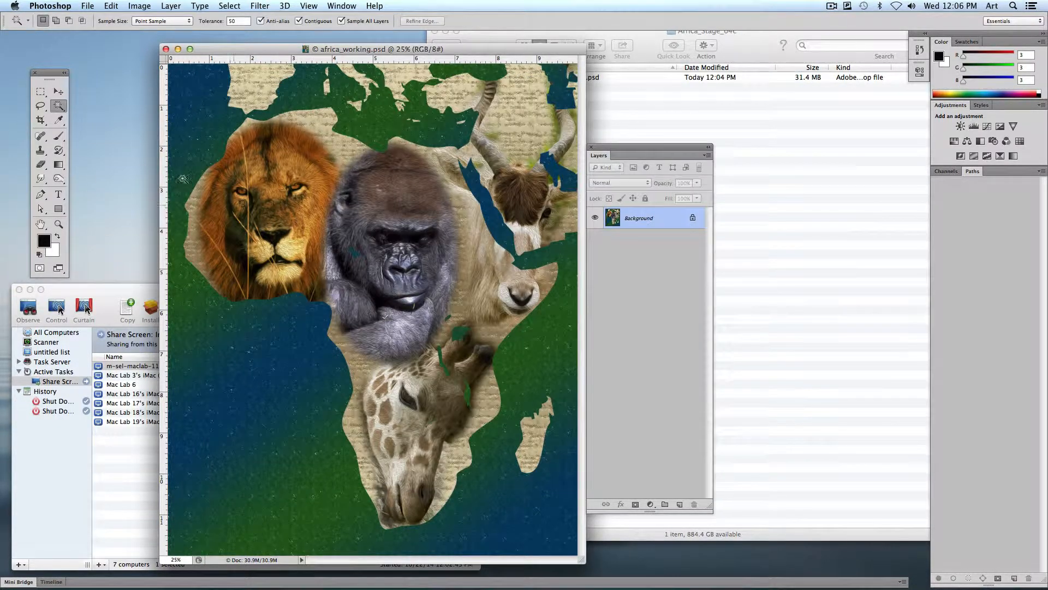
Step: Close the africa_working.psd document and the Africa_Stage_04c Finder window
{"action": "left_click", "coordinate": [166, 49]}
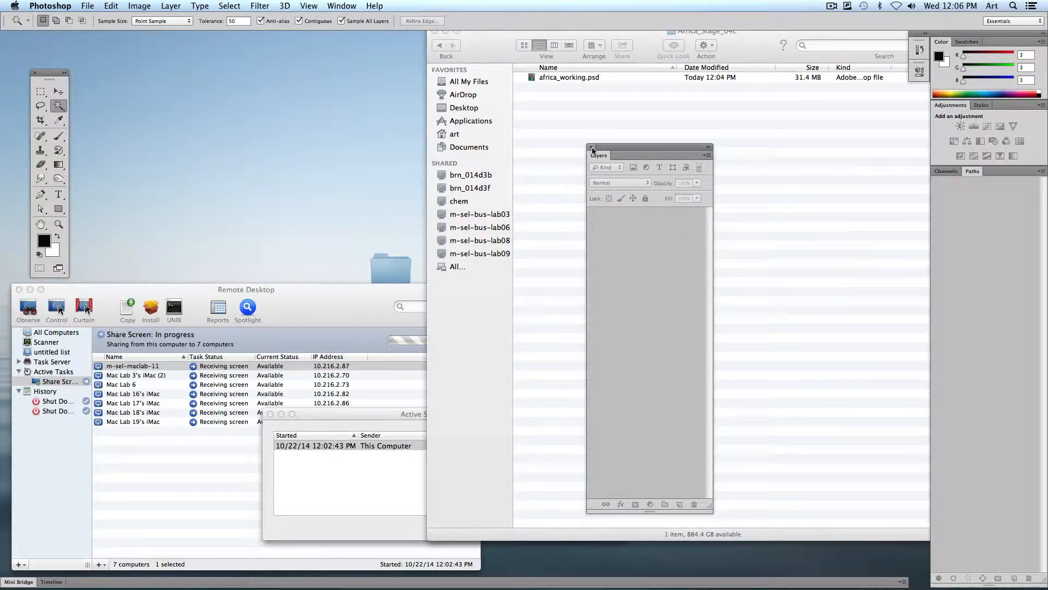
{"action": "left_click_drag", "start_coordinate": [616, 151], "coordinate": [669, 157]}
{"action": "left_click", "coordinate": [496, 106]}
{"action": "left_click", "coordinate": [435, 30]}
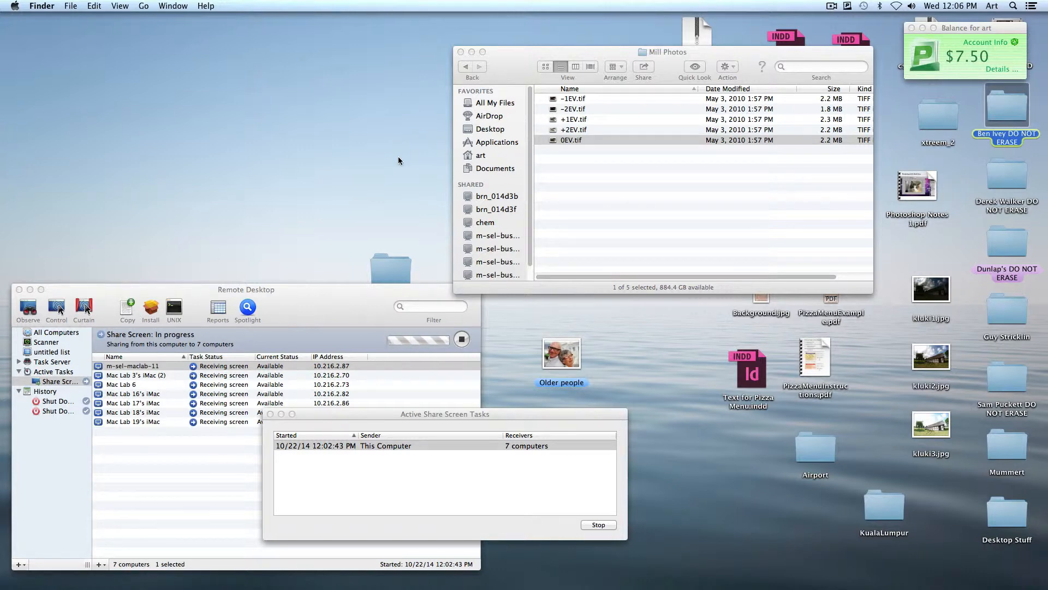
Step: Open the cs6_gd_project_06a folder from the desktop, enlarge its window and expand the Mill Photos folder
{"action": "key", "text": "F11"}
{"action": "double_click", "coordinate": [406, 276]}
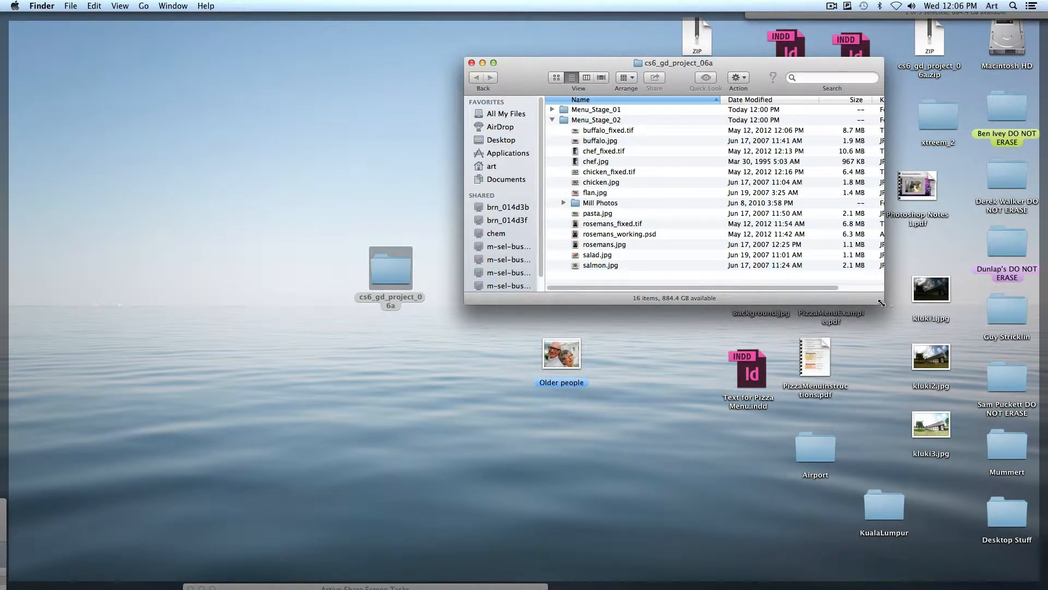
{"action": "left_click_drag", "start_coordinate": [883, 302], "coordinate": [832, 382]}
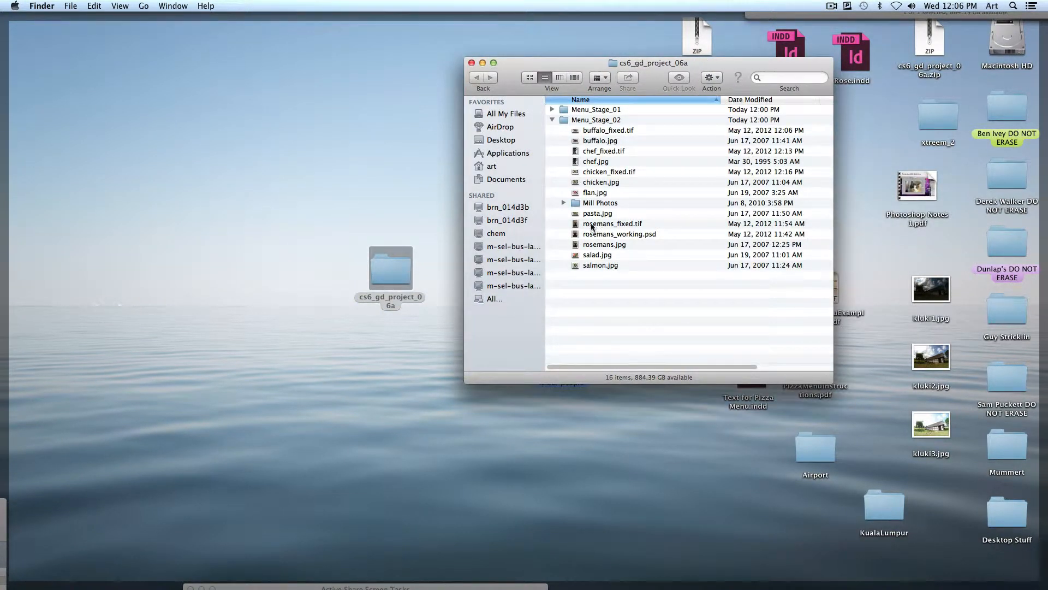
{"action": "left_click", "coordinate": [566, 204]}
{"action": "left_click", "coordinate": [564, 202]}
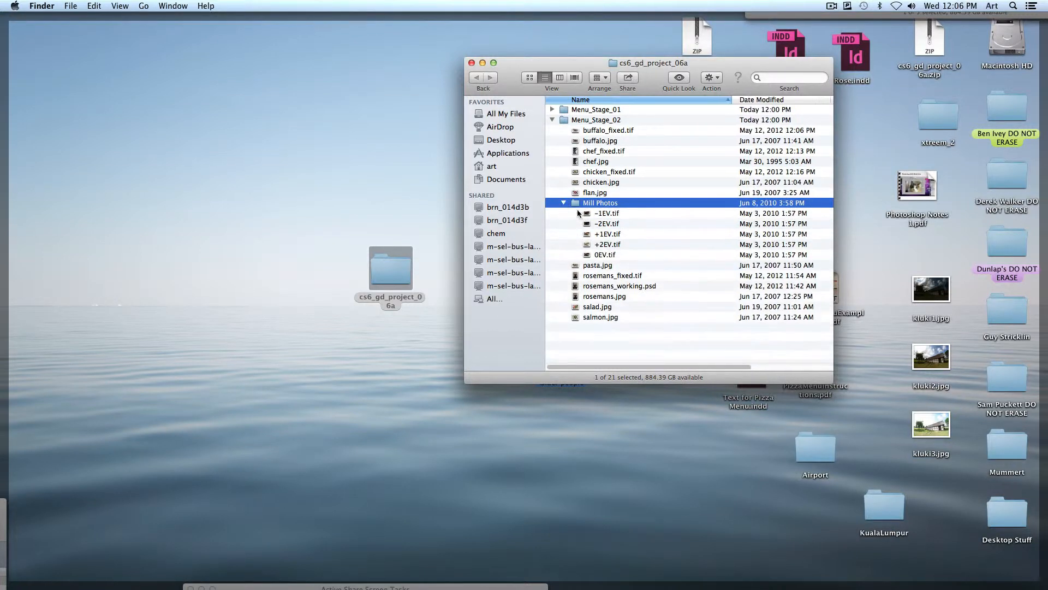
Step: Preview the 0EV.tif and -1EV.tif exposures from the Mill Photos folder with Quick Look
{"action": "left_click", "coordinate": [580, 213]}
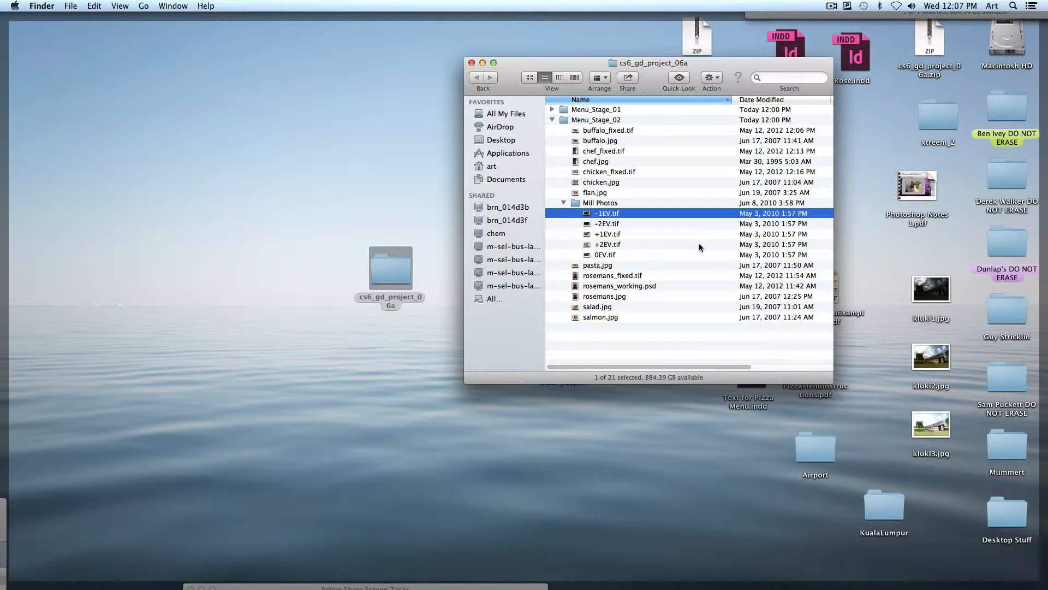
{"action": "left_click", "coordinate": [611, 256]}
{"action": "key", "text": "space"}
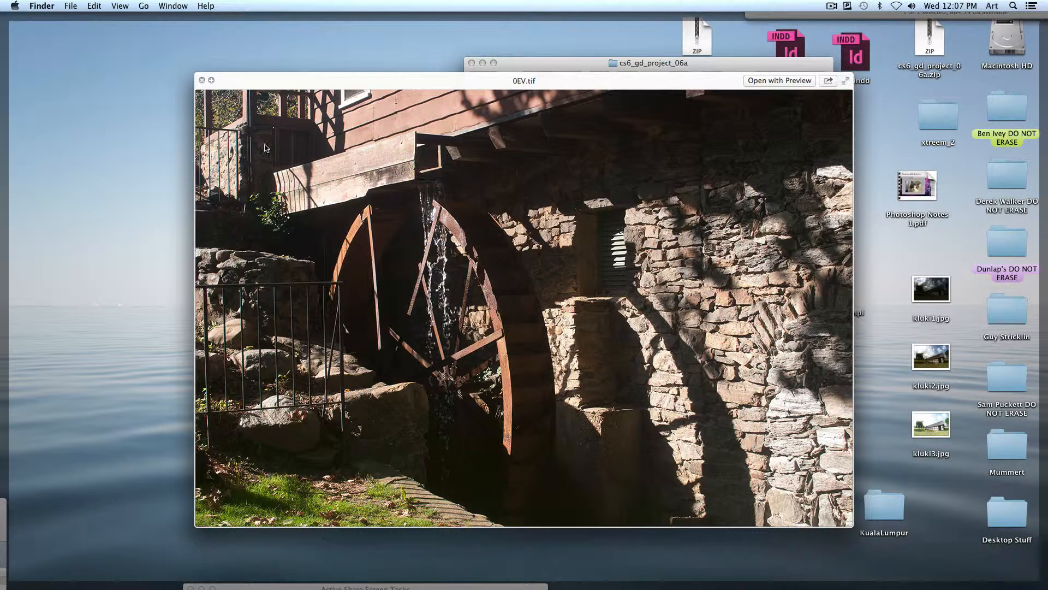
{"action": "key", "text": "space"}
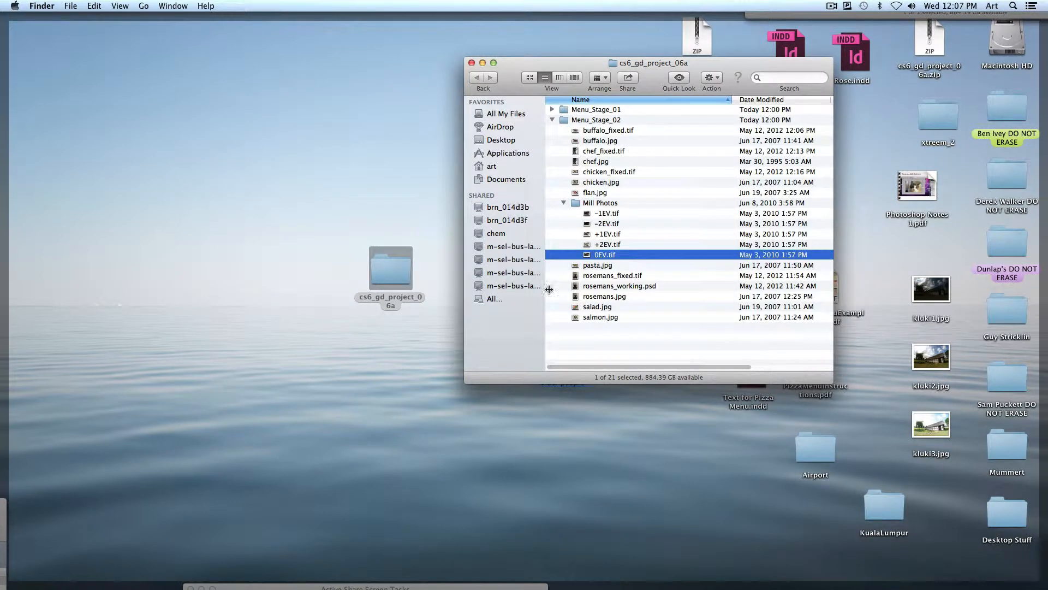
{"action": "left_click", "coordinate": [603, 213]}
{"action": "key", "text": "space"}
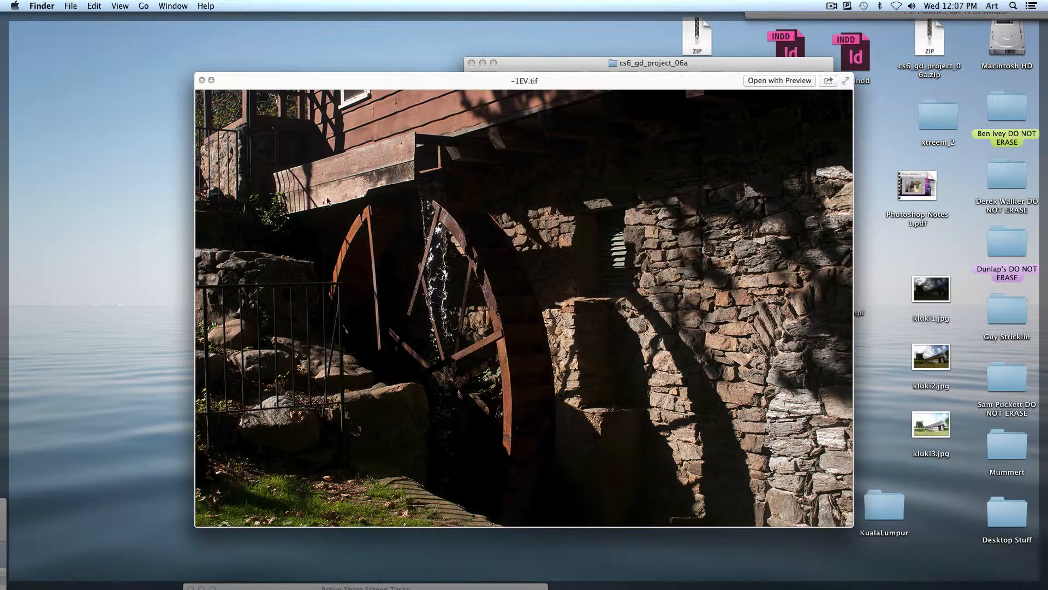
Step: Preview the -2EV.tif, +1EV.tif and +2EV.tif mill exposures one after another, ending with the preview closed
{"action": "key", "text": "space"}
{"action": "key", "text": "Down"}
{"action": "key", "text": "space"}
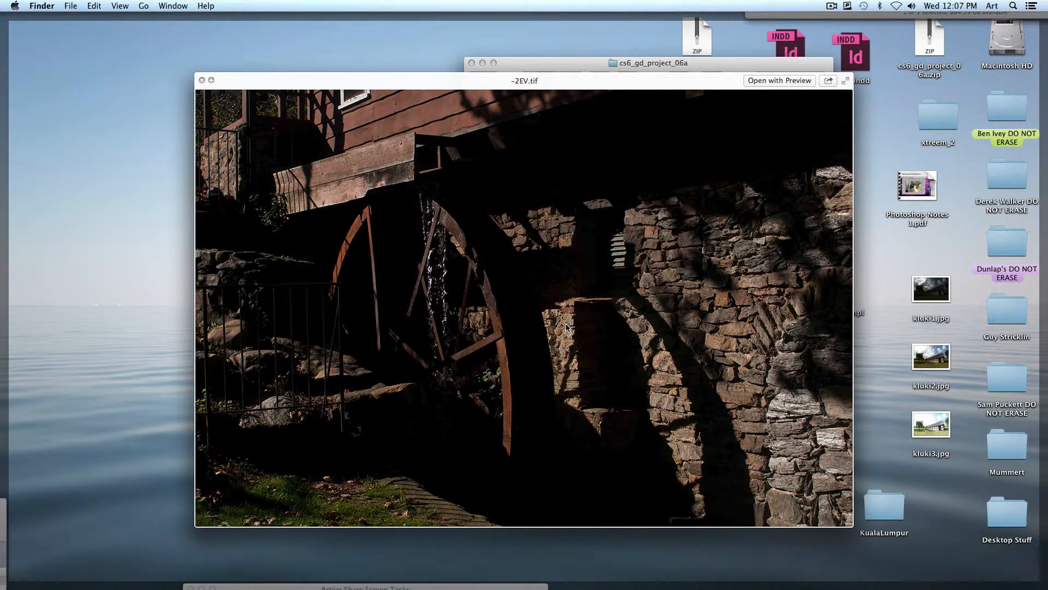
{"action": "key", "text": "Down"}
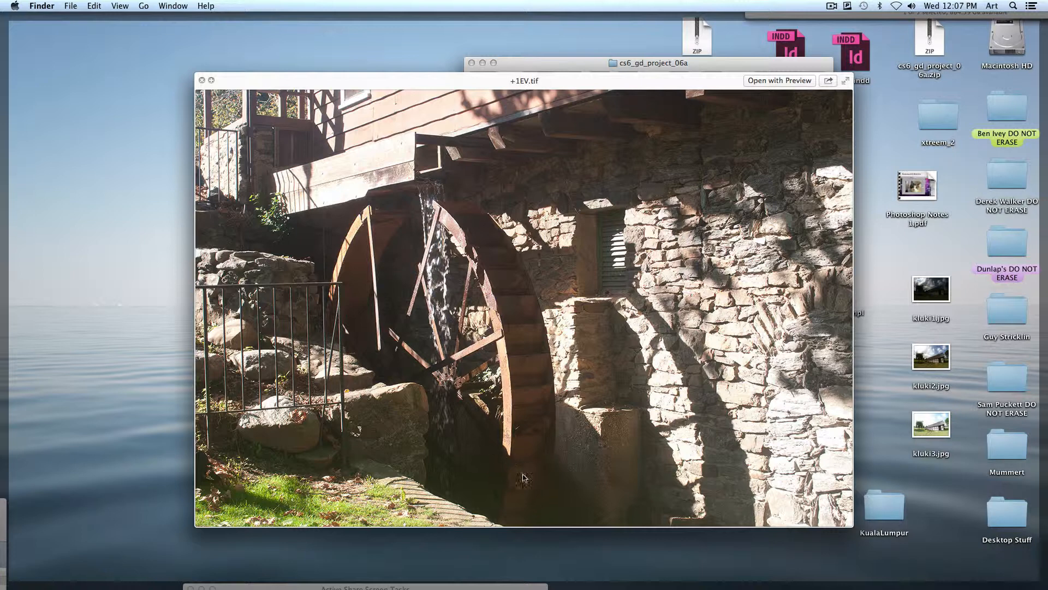
{"action": "key", "text": "Down"}
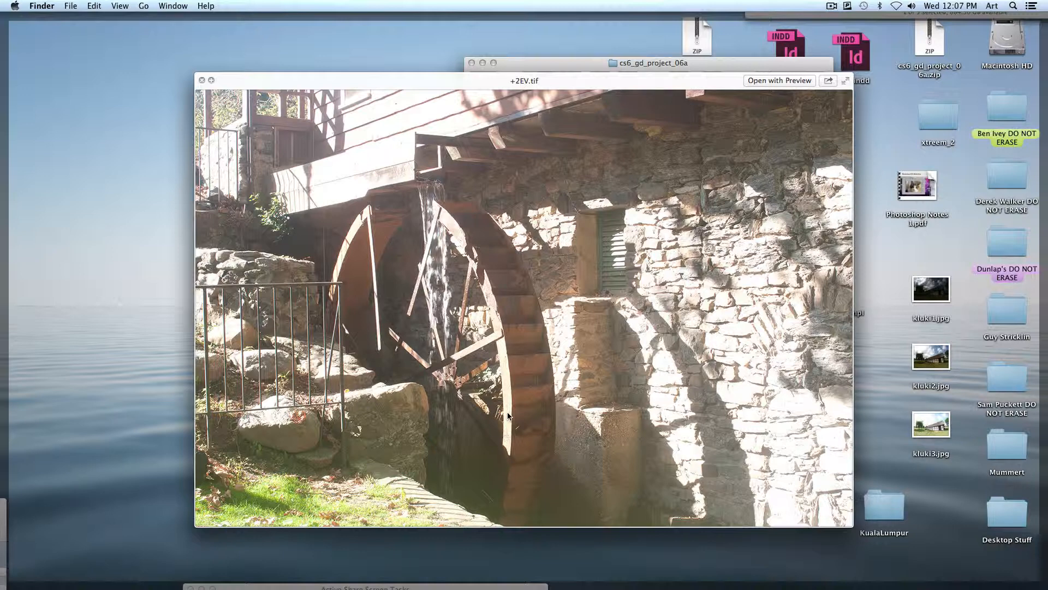
{"action": "key", "text": "space"}
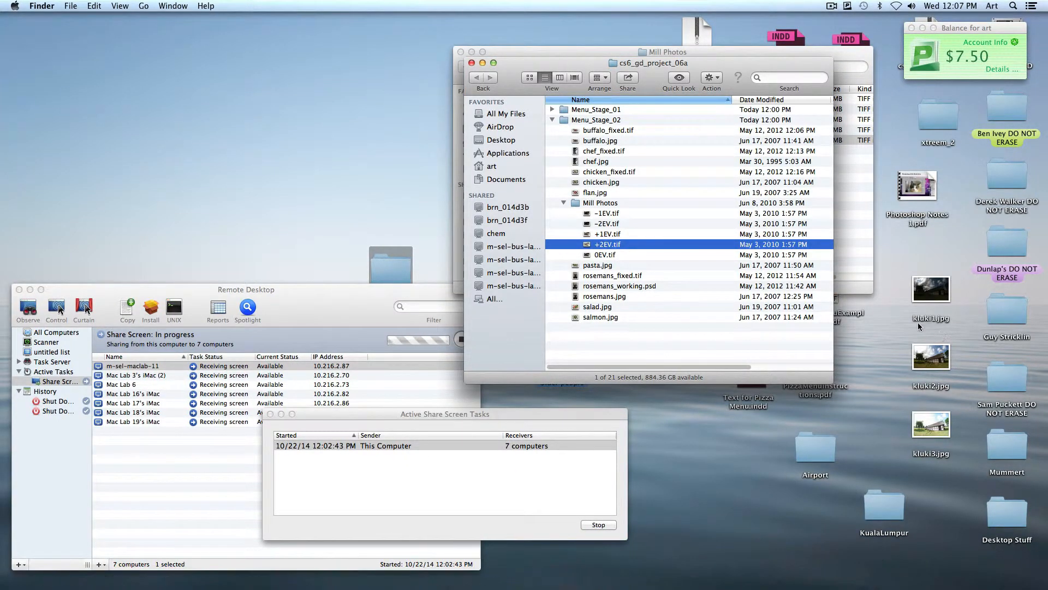
Step: Switch to Firefox, search Google for "HDR Images" and show the image results
{"action": "mouse_move", "coordinate": [678, 582]}
{"action": "left_click", "coordinate": [954, 572]}
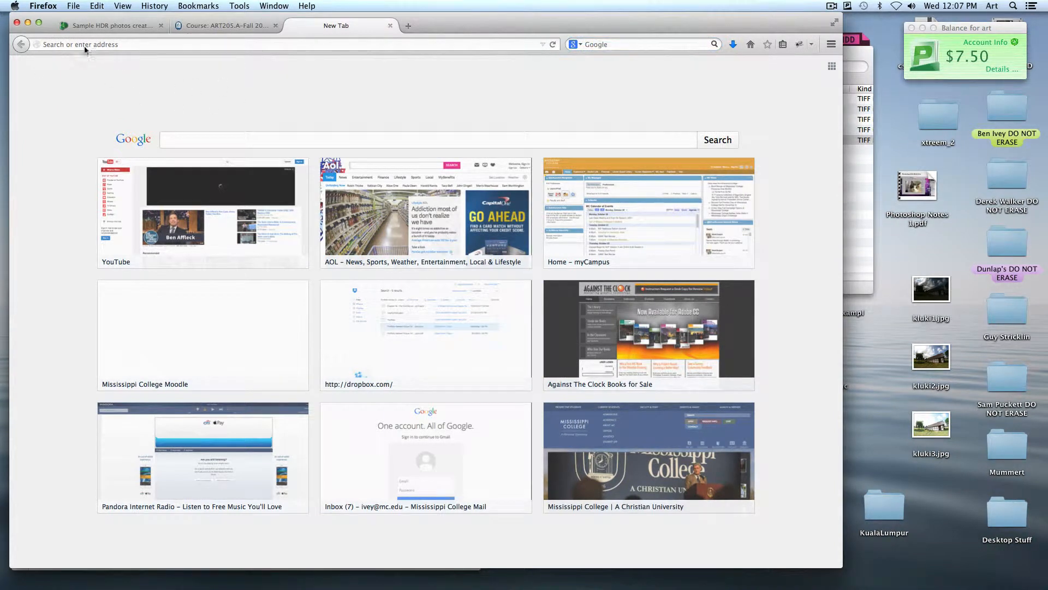
{"action": "left_click", "coordinate": [613, 44]}
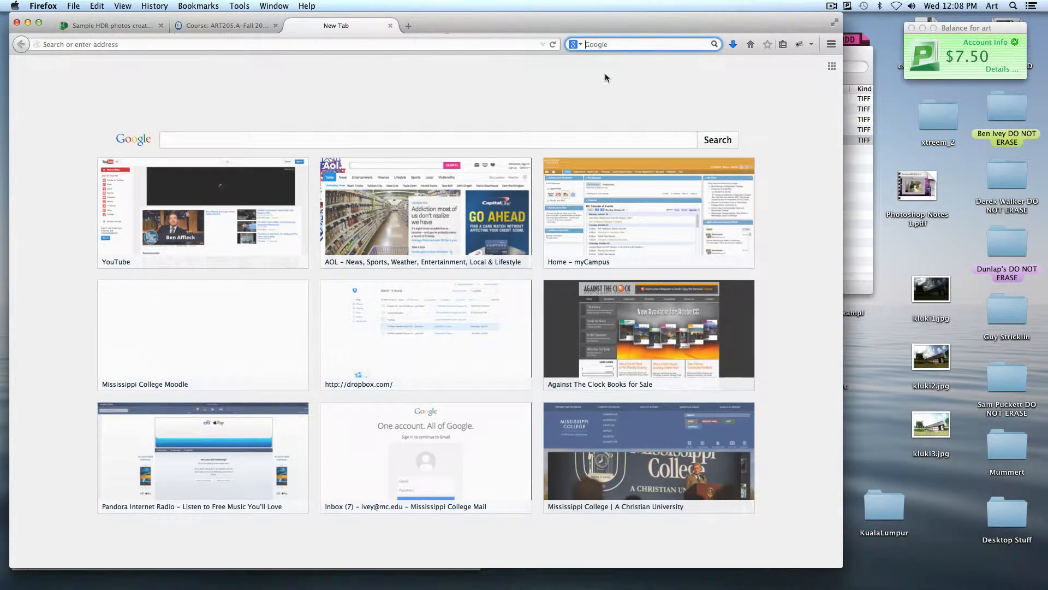
{"action": "type", "text": "HDR Images"}
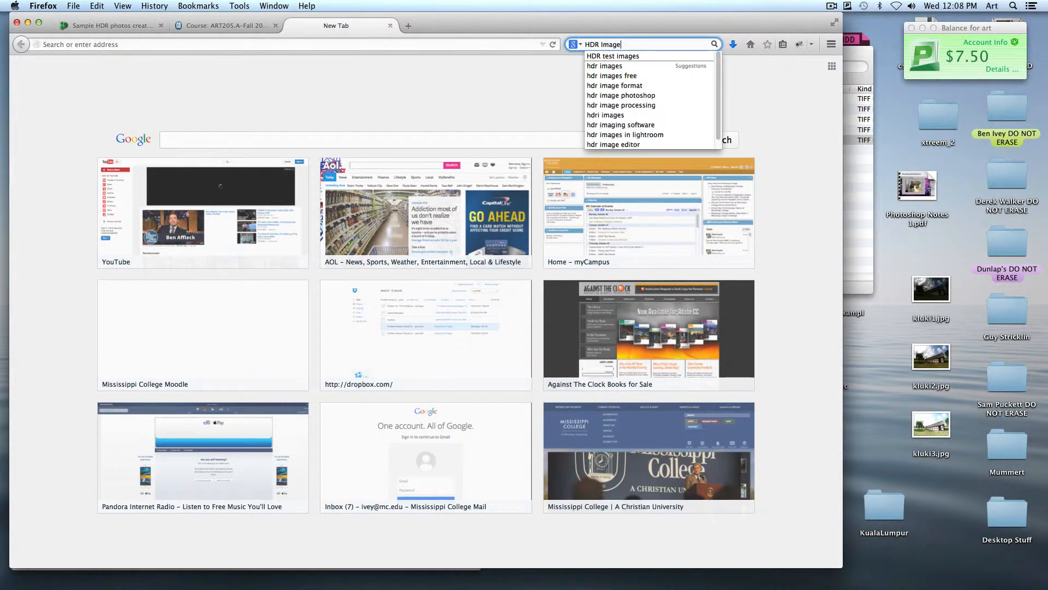
{"action": "key", "text": "Return"}
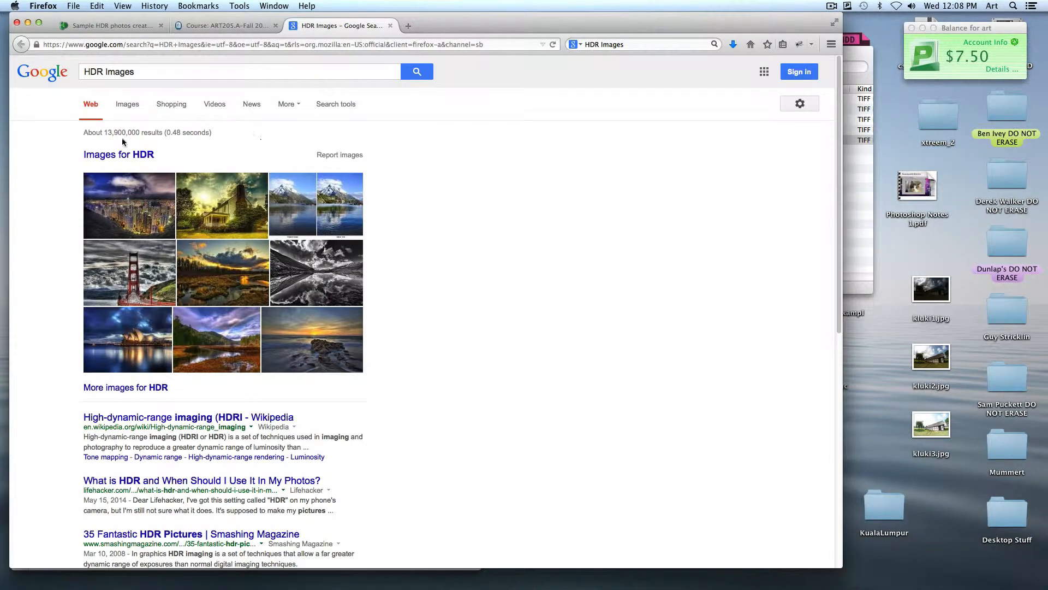
{"action": "left_click", "coordinate": [127, 112]}
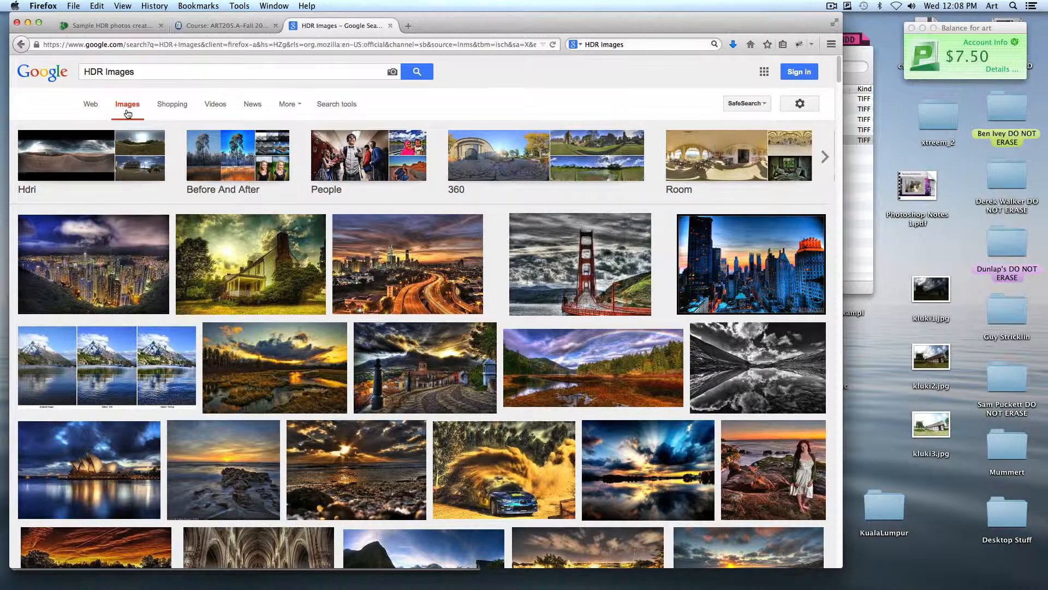
Step: Enlarge the farmhouse, curving city highway and New York skyline pictures in the first row of HDR results
{"action": "left_click", "coordinate": [303, 251]}
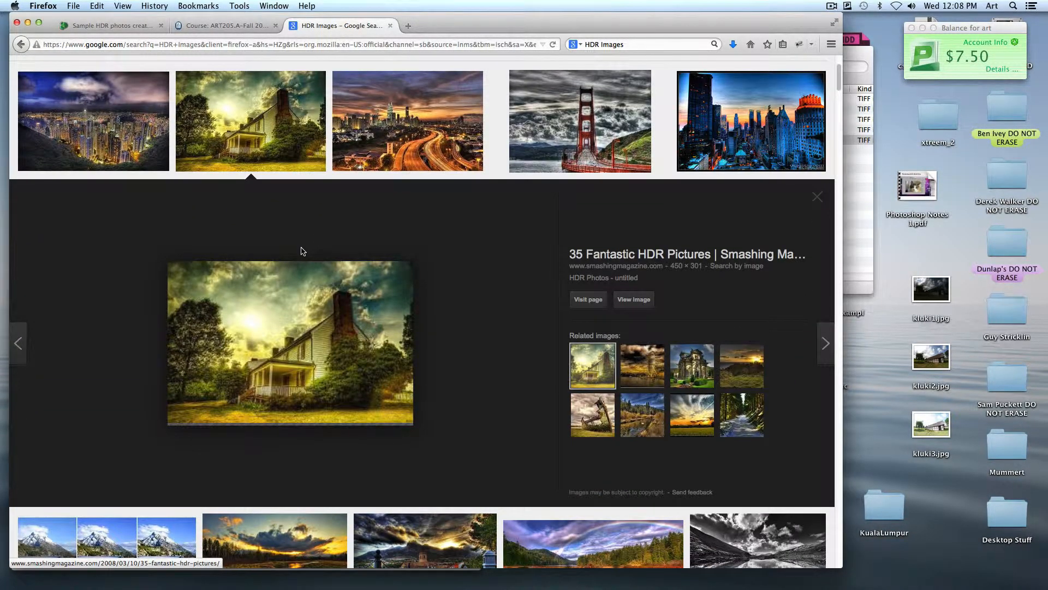
{"action": "left_click", "coordinate": [396, 130]}
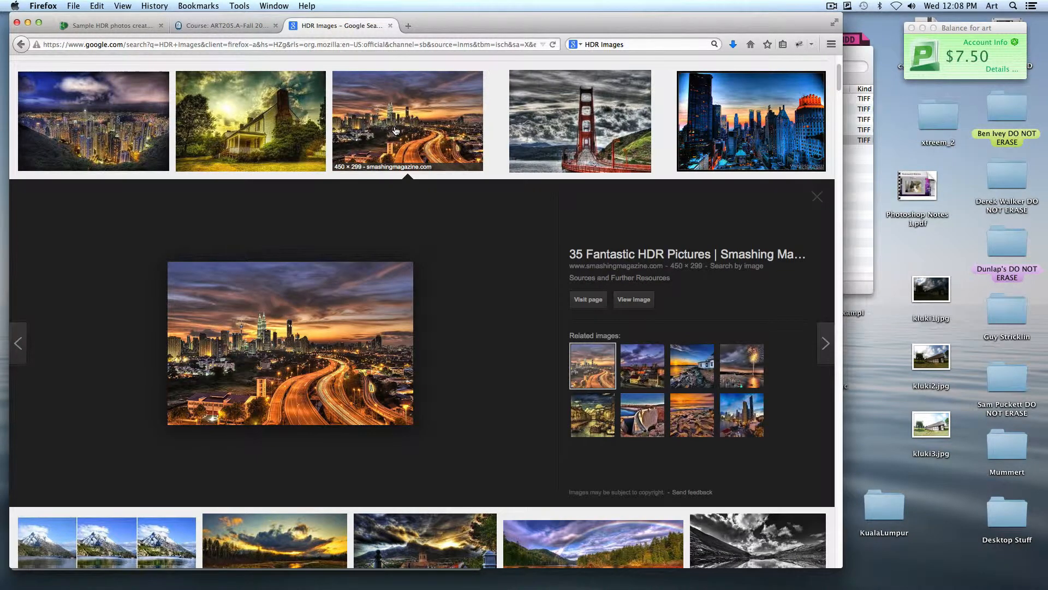
{"action": "left_click", "coordinate": [782, 125]}
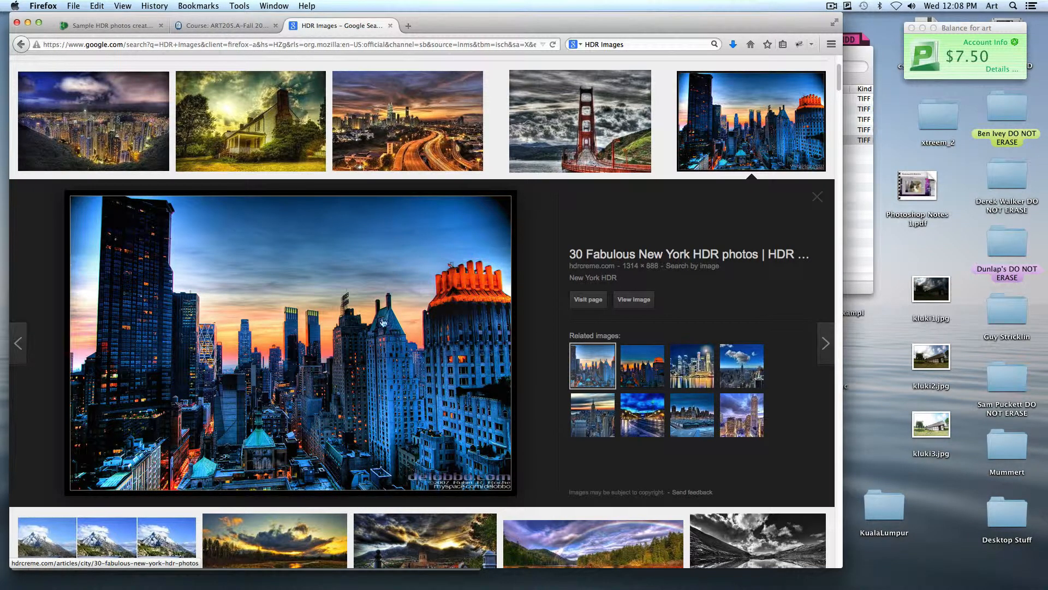
Step: View the sunset marsh picture, its related forest creek image and the blue sunset lake reflection among the HDR results
{"action": "scroll", "coordinate": [273, 439], "scroll_direction": "down", "scroll_amount": 1}
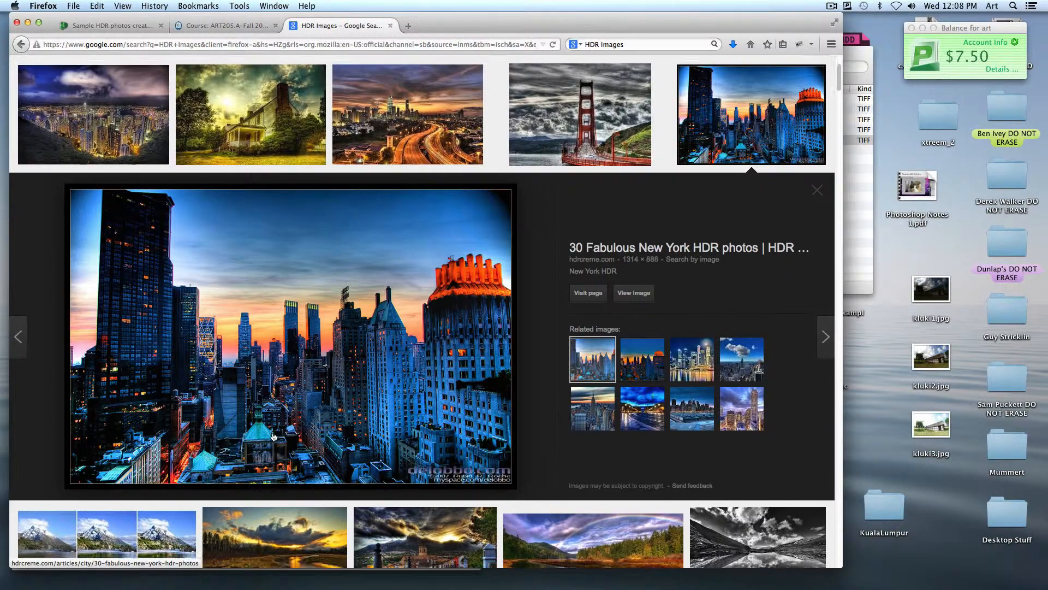
{"action": "scroll", "coordinate": [273, 436], "scroll_direction": "down", "scroll_amount": 5}
{"action": "left_click", "coordinate": [270, 294]}
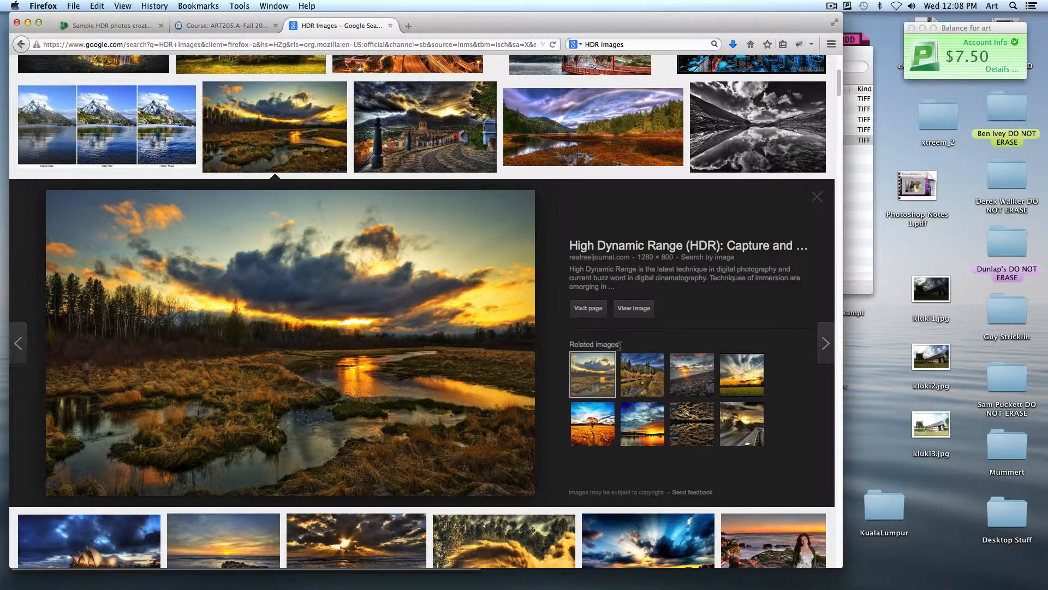
{"action": "left_click", "coordinate": [650, 377]}
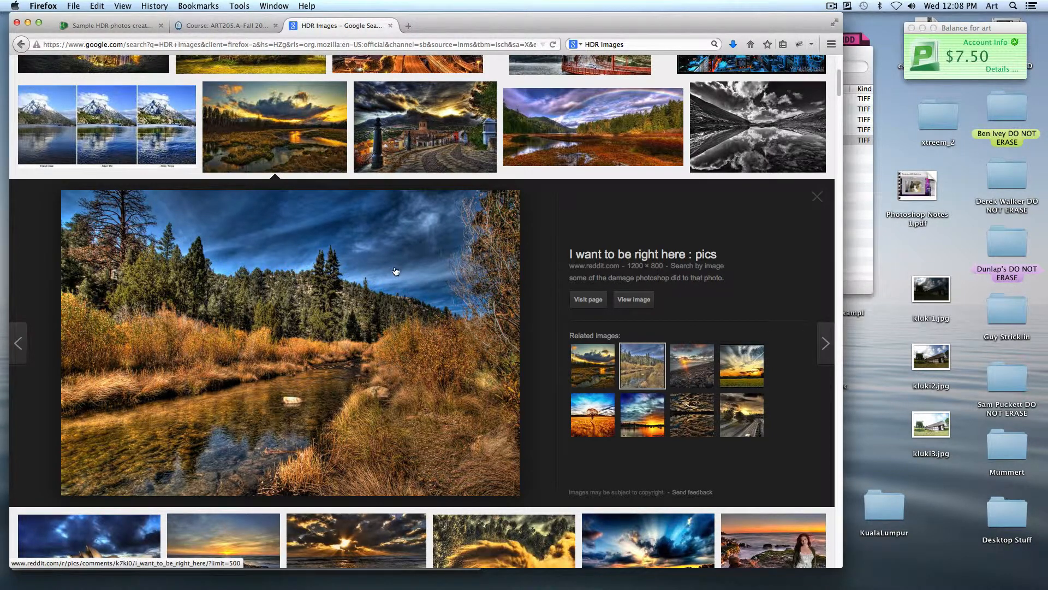
{"action": "scroll", "coordinate": [404, 267], "scroll_direction": "down", "scroll_amount": 1}
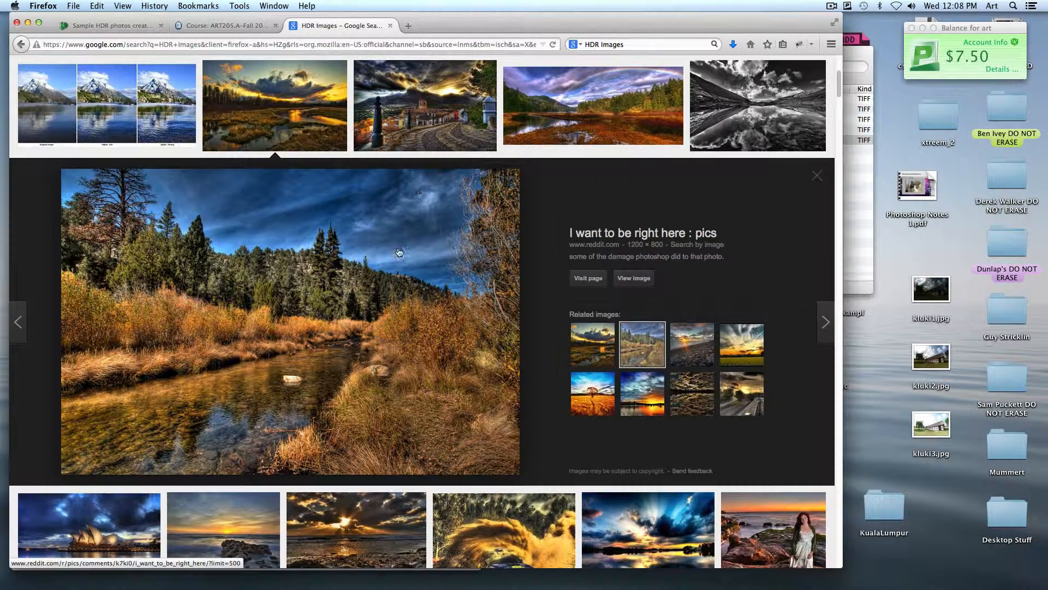
{"action": "scroll", "coordinate": [388, 287], "scroll_direction": "down", "scroll_amount": 2}
{"action": "scroll", "coordinate": [388, 287], "scroll_direction": "down", "scroll_amount": 5}
{"action": "left_click", "coordinate": [622, 213]}
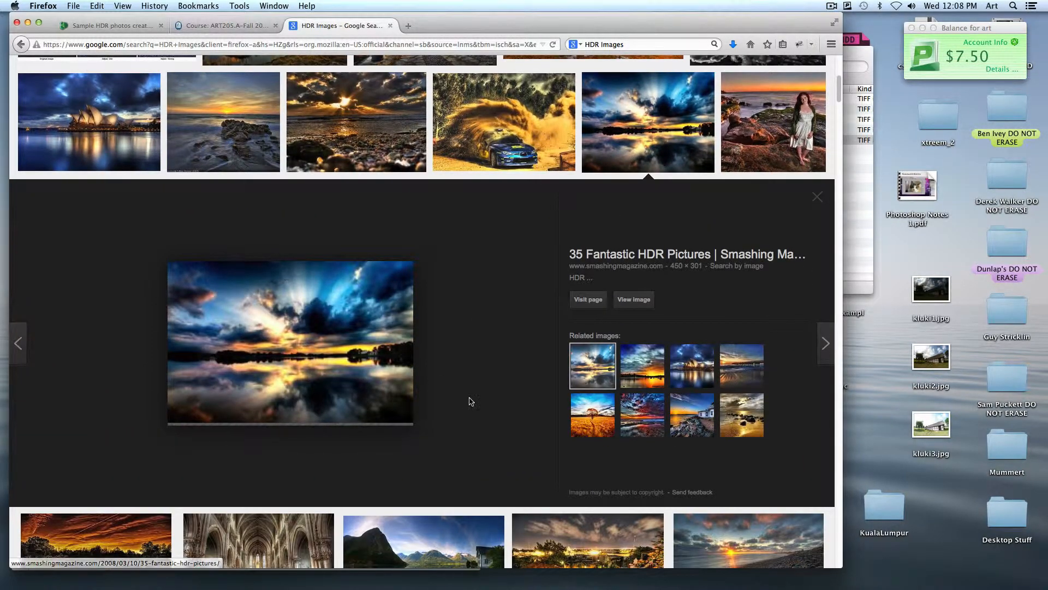
Step: Browse further down the HDR results and enlarge the Subaru rally car and army tank pictures
{"action": "scroll", "coordinate": [467, 393], "scroll_direction": "down", "scroll_amount": 1}
{"action": "scroll", "coordinate": [468, 392], "scroll_direction": "down", "scroll_amount": 7}
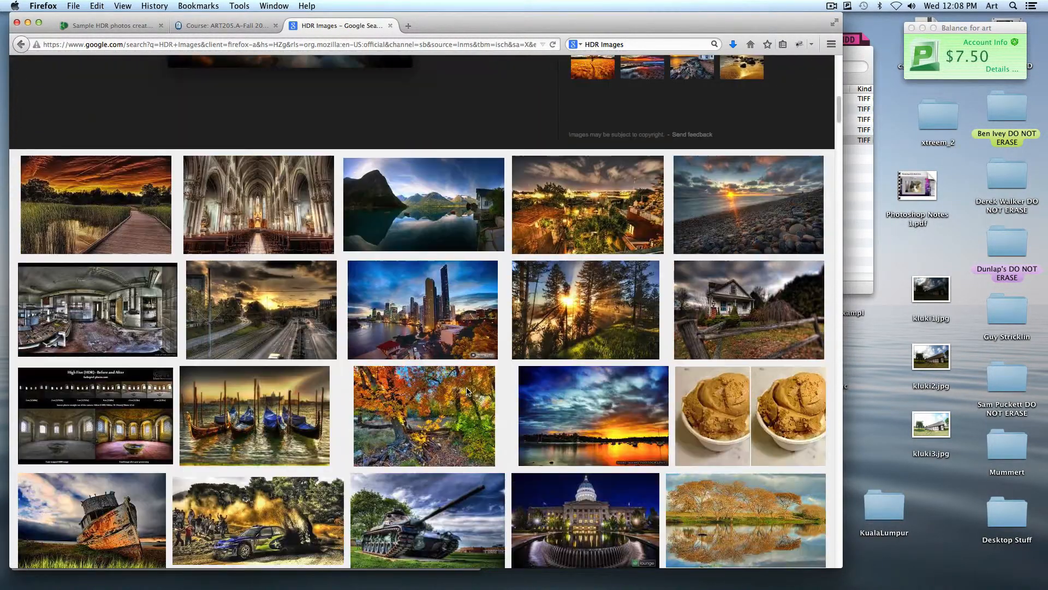
{"action": "scroll", "coordinate": [467, 392], "scroll_direction": "down", "scroll_amount": 1}
{"action": "scroll", "coordinate": [462, 414], "scroll_direction": "down", "scroll_amount": 1}
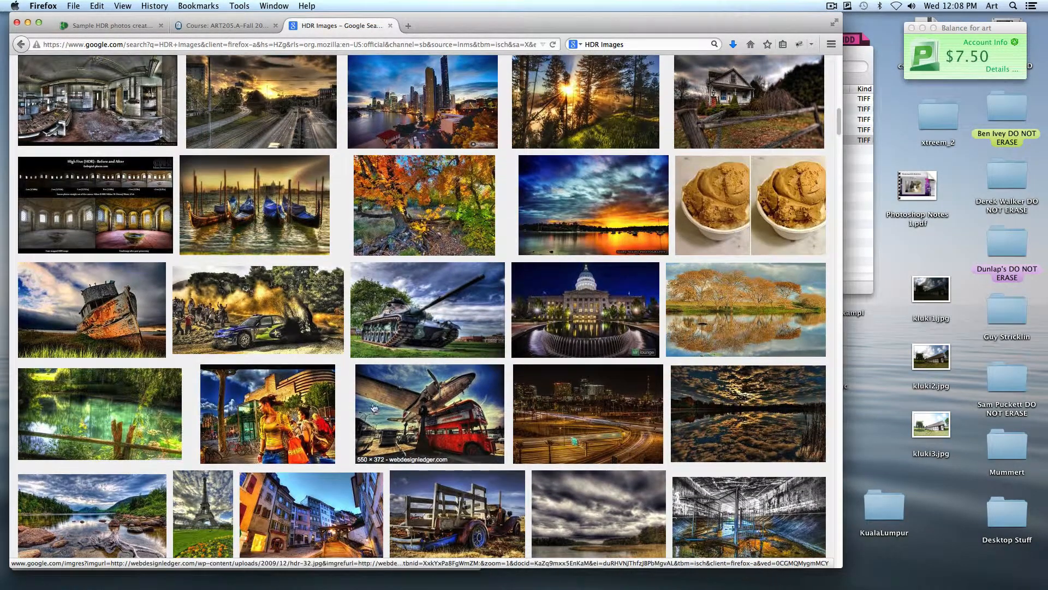
{"action": "scroll", "coordinate": [439, 412], "scroll_direction": "down", "scroll_amount": 3}
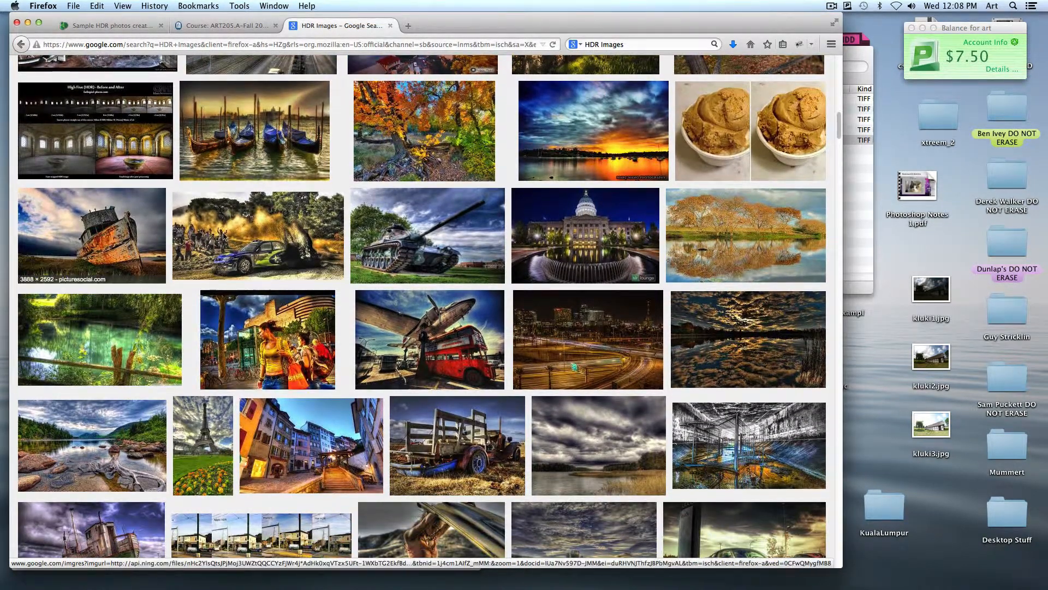
{"action": "left_click", "coordinate": [295, 239]}
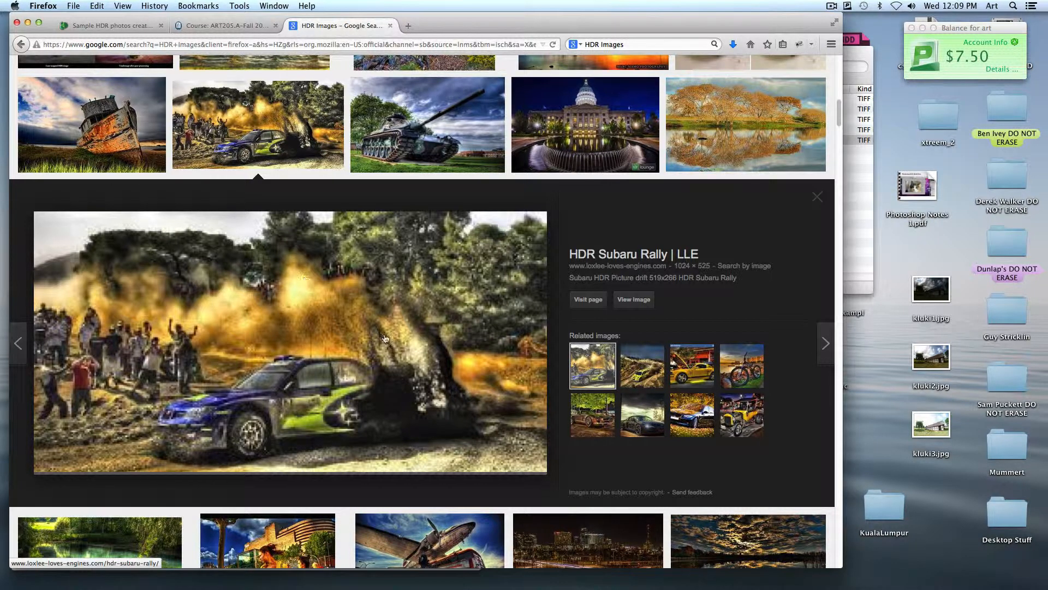
{"action": "left_click", "coordinate": [447, 120]}
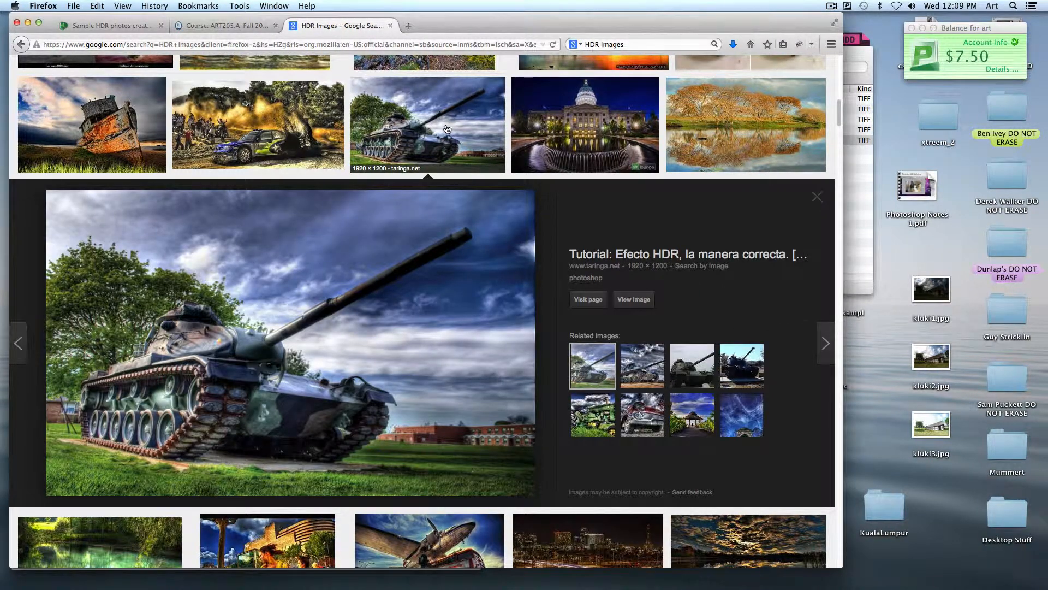
Step: Enlarge the picture of the airplane above the red double-decker bus and look over the HDR results below it
{"action": "scroll", "coordinate": [578, 143], "scroll_direction": "down", "scroll_amount": 10}
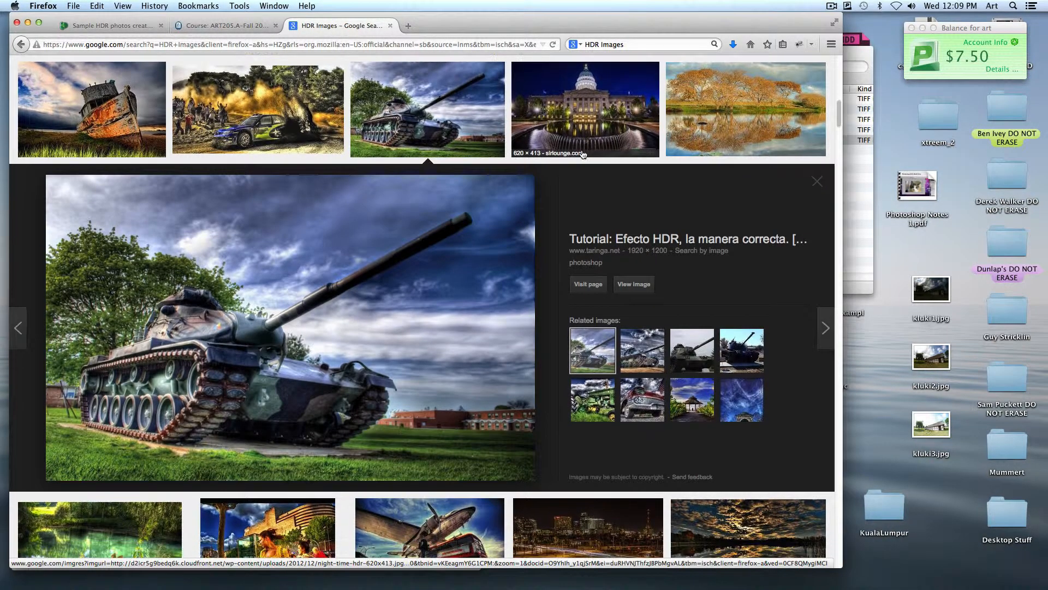
{"action": "scroll", "coordinate": [577, 144], "scroll_direction": "down", "scroll_amount": 2}
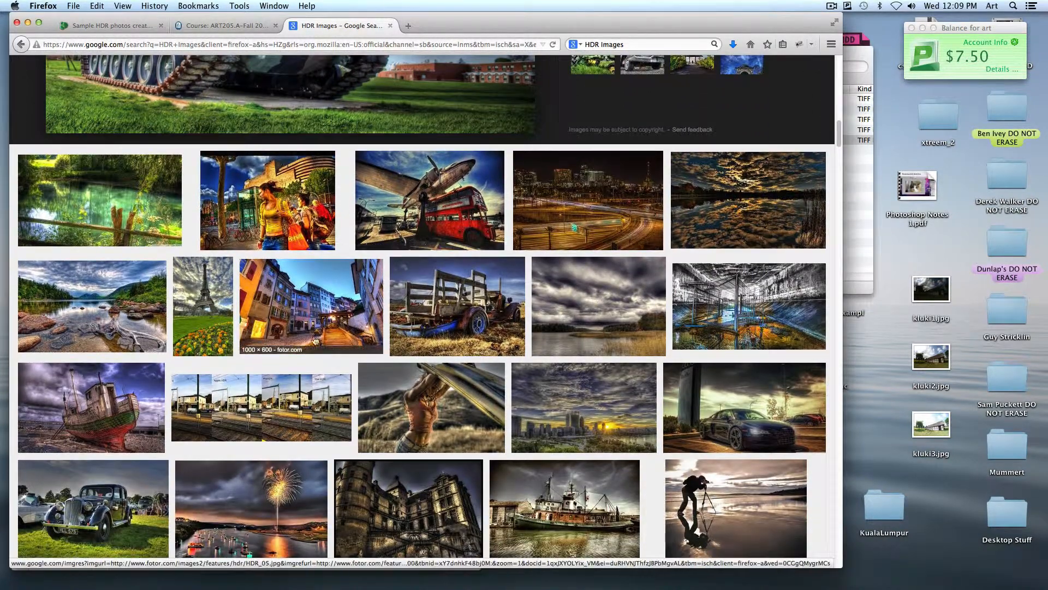
{"action": "left_click", "coordinate": [437, 204]}
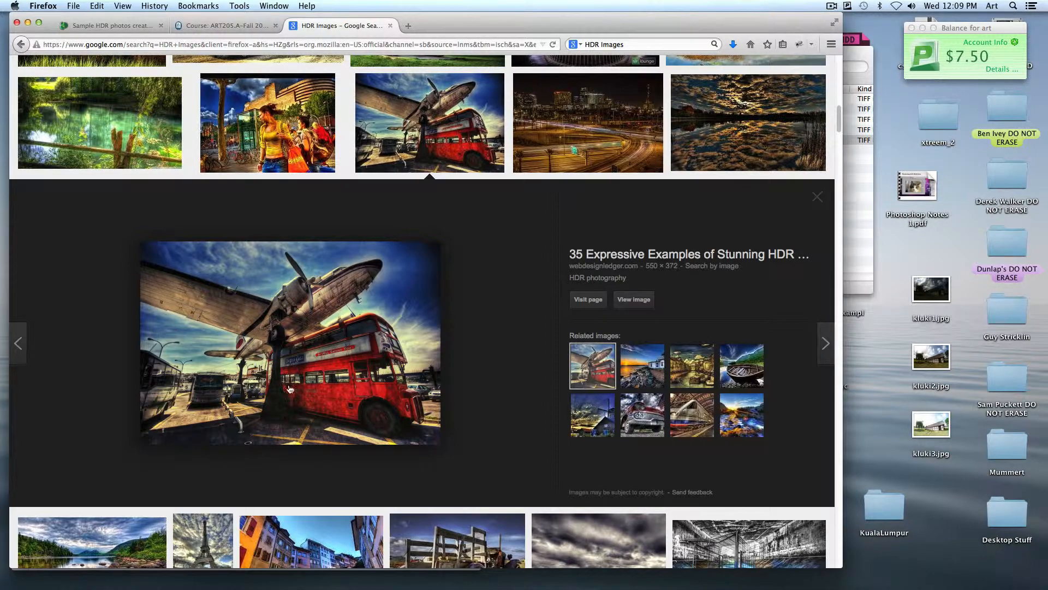
{"action": "scroll", "coordinate": [522, 306], "scroll_direction": "down", "scroll_amount": 11}
{"action": "scroll", "coordinate": [518, 301], "scroll_direction": "down", "scroll_amount": 5}
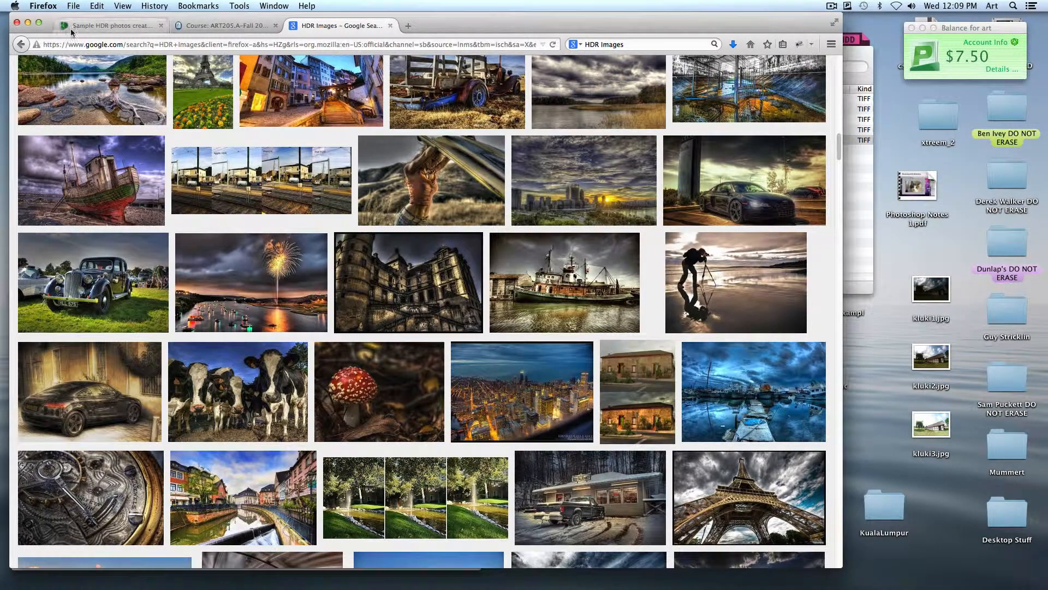
Step: Examine the multiple-exposure examples on the already open easyHDR examples page, then minimize the browser window
{"action": "left_click", "coordinate": [97, 27]}
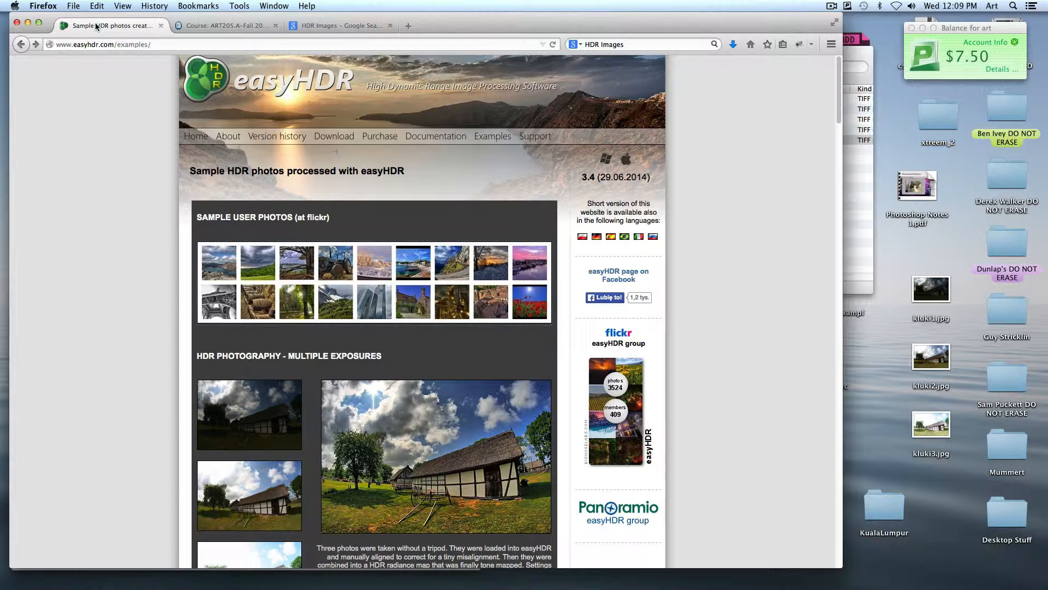
{"action": "scroll", "coordinate": [152, 308], "scroll_direction": "down", "scroll_amount": 3}
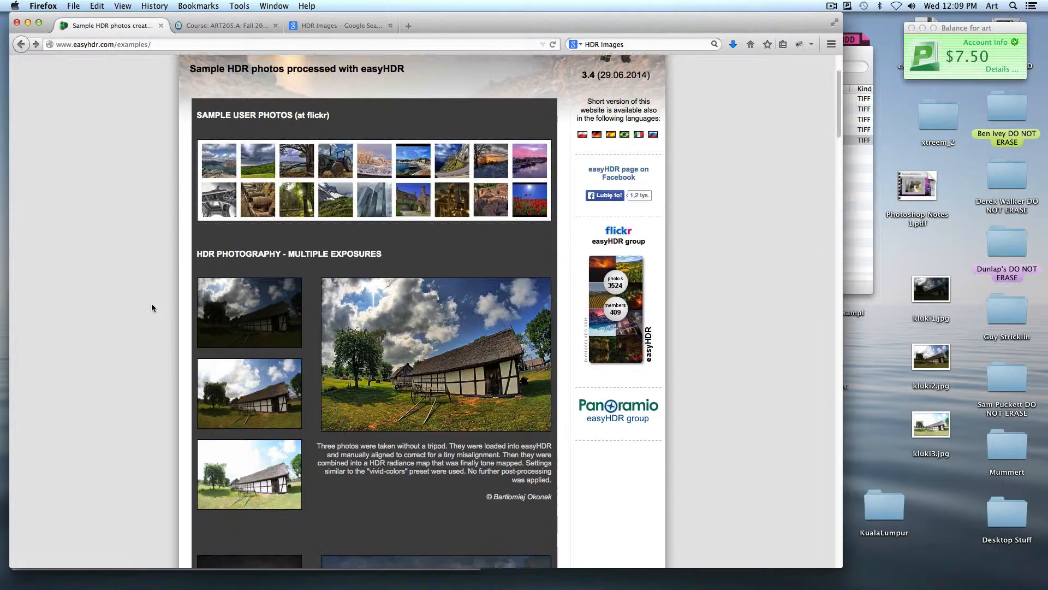
{"action": "scroll", "coordinate": [152, 307], "scroll_direction": "down", "scroll_amount": 2}
{"action": "scroll", "coordinate": [95, 387], "scroll_direction": "down", "scroll_amount": 2}
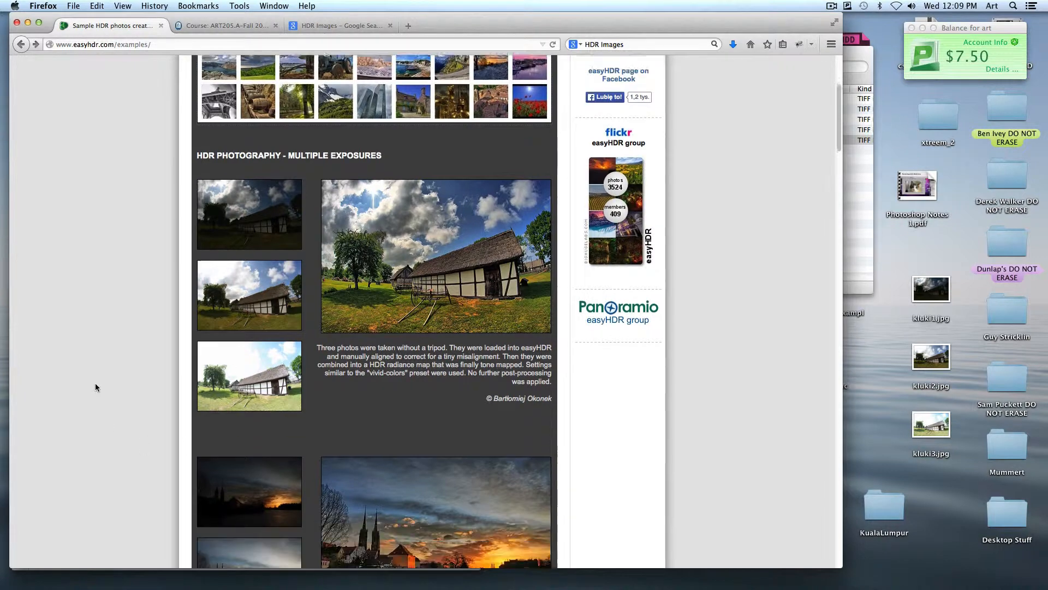
{"action": "scroll", "coordinate": [96, 387], "scroll_direction": "down", "scroll_amount": 3}
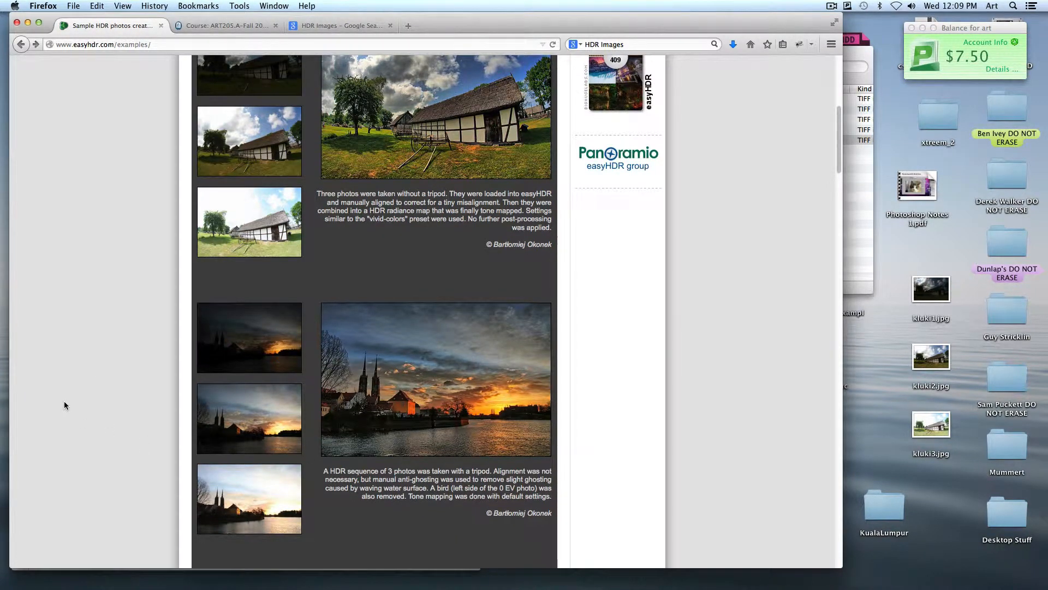
{"action": "scroll", "coordinate": [84, 403], "scroll_direction": "down", "scroll_amount": 4}
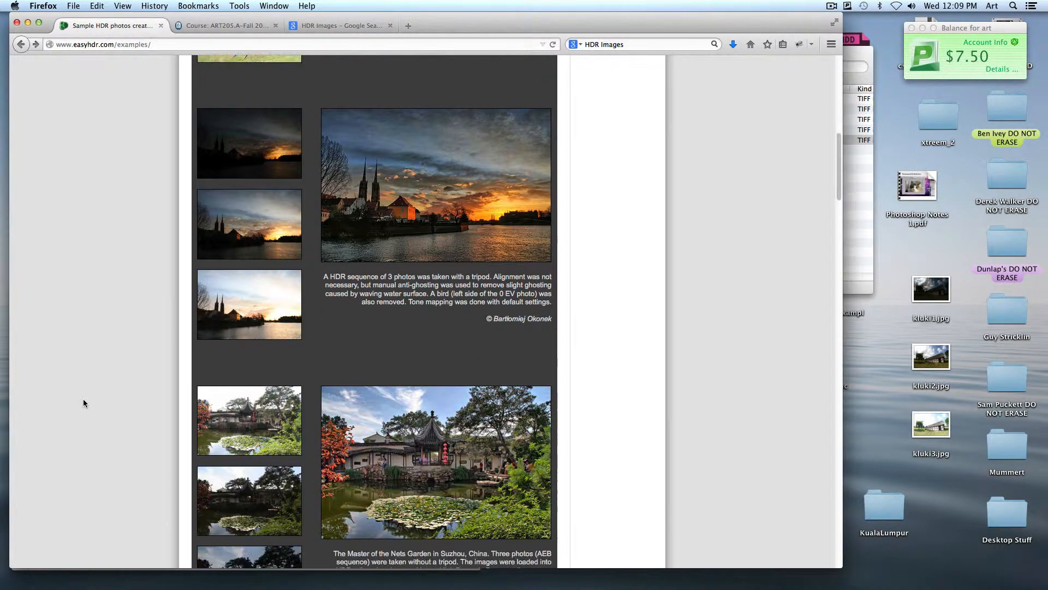
{"action": "left_click", "coordinate": [28, 26]}
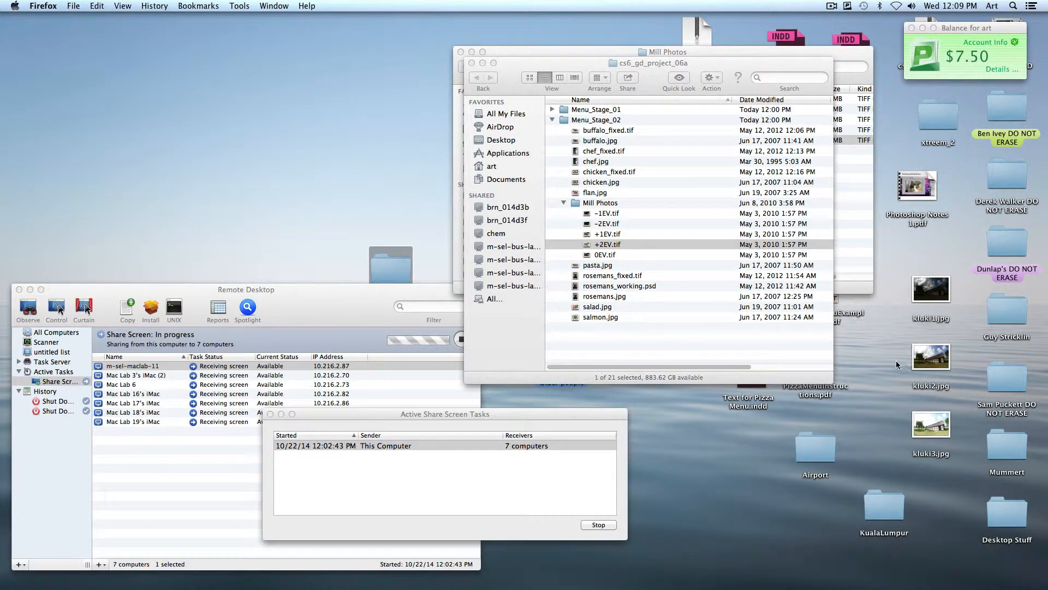
Step: Preview the kluki2.jpg, kluki1.jpg and kluki3.jpg exposures from the desktop with Quick Look
{"action": "left_click", "coordinate": [944, 354]}
{"action": "key", "text": "space"}
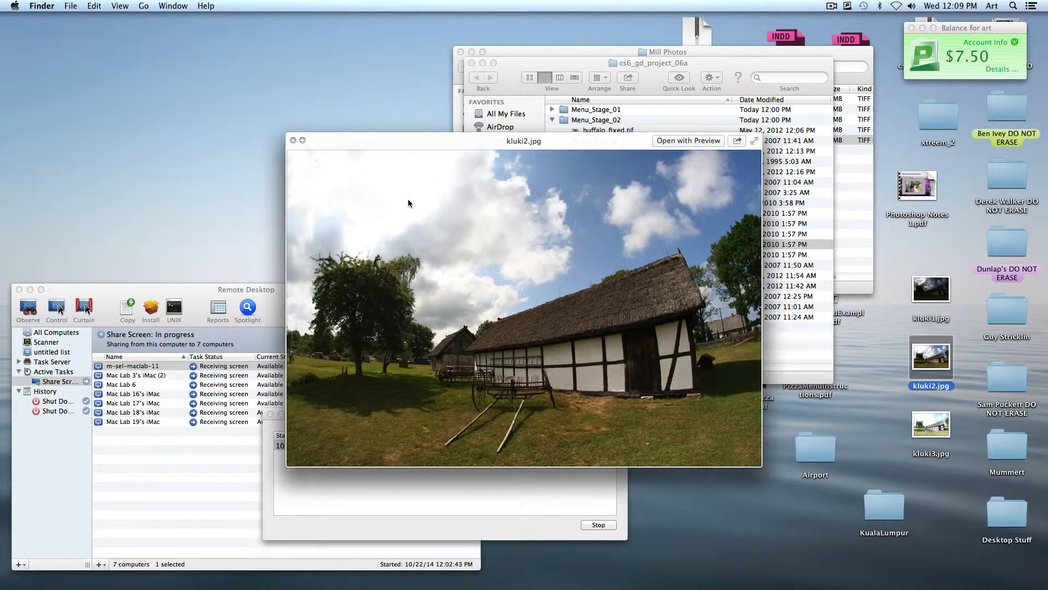
{"action": "left_click", "coordinate": [925, 293]}
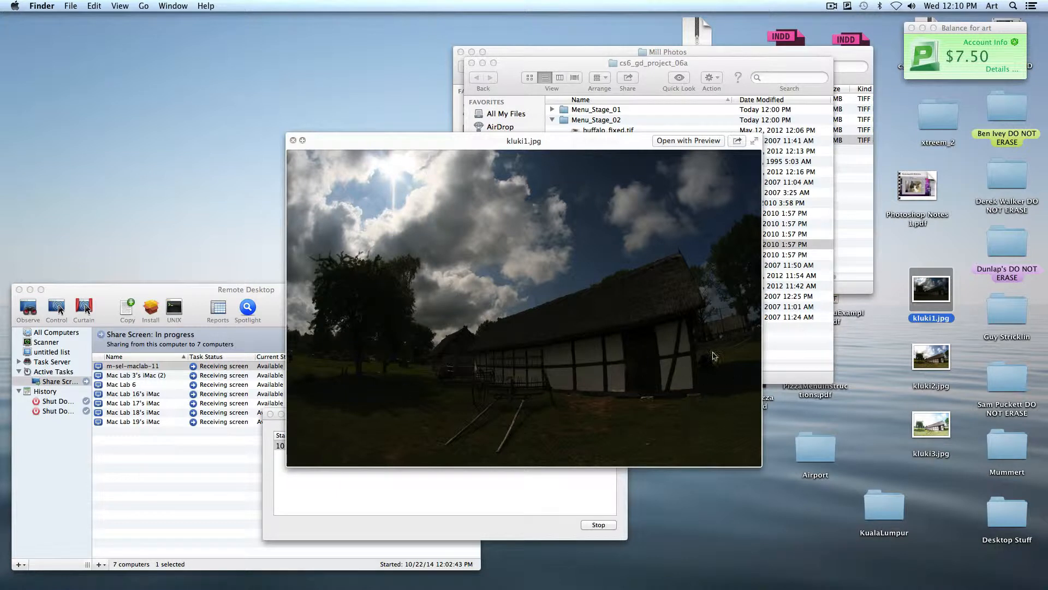
{"action": "left_click", "coordinate": [935, 430]}
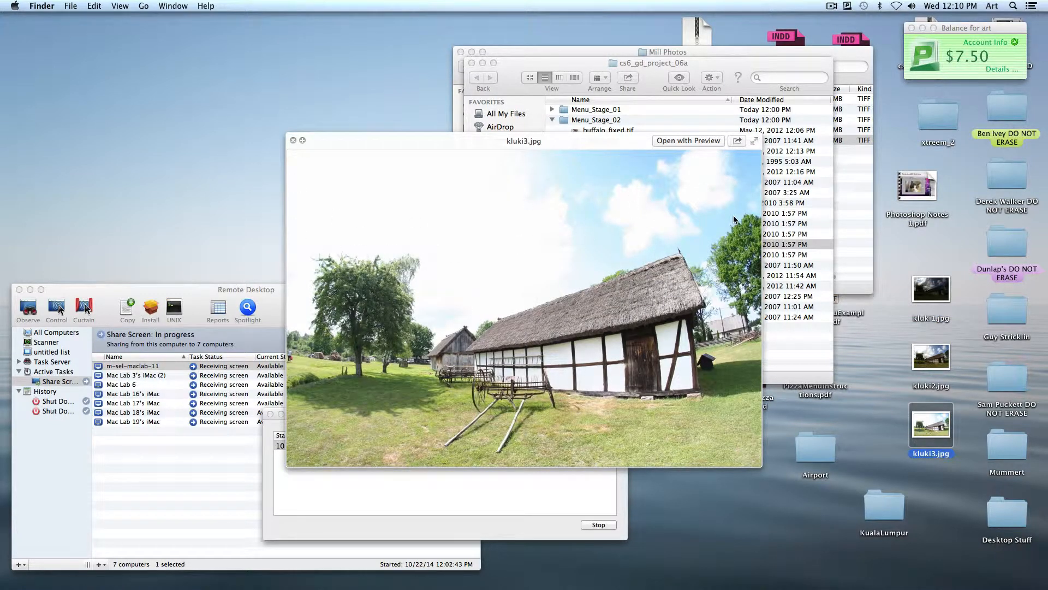
Step: Close the kluki3.jpg preview, switch to Adobe Photoshop CS6 and start an automated Merge to HDR Pro
{"action": "key", "text": "space"}
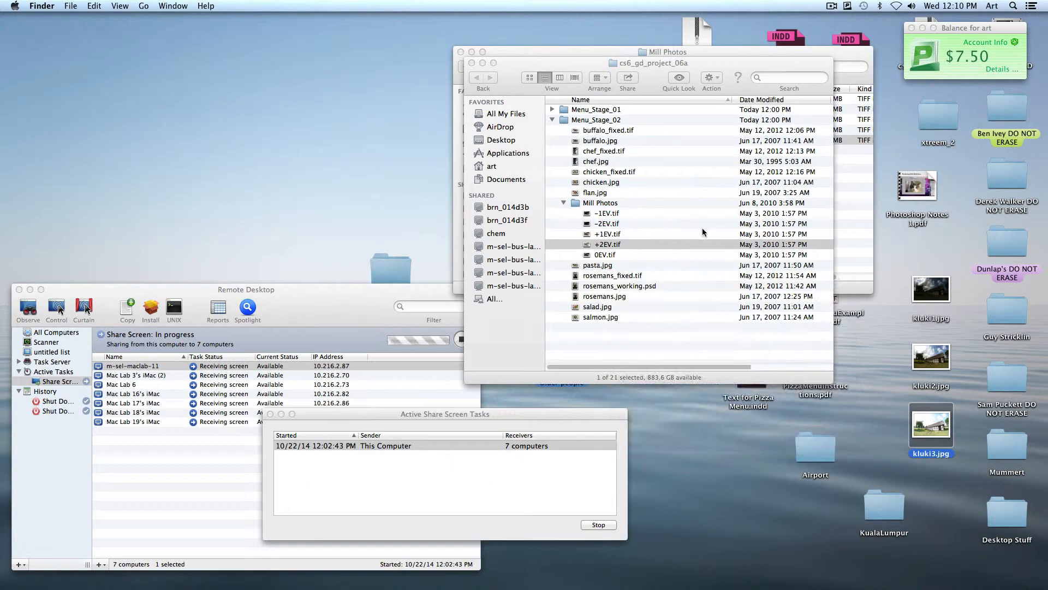
{"action": "mouse_move", "coordinate": [450, 588]}
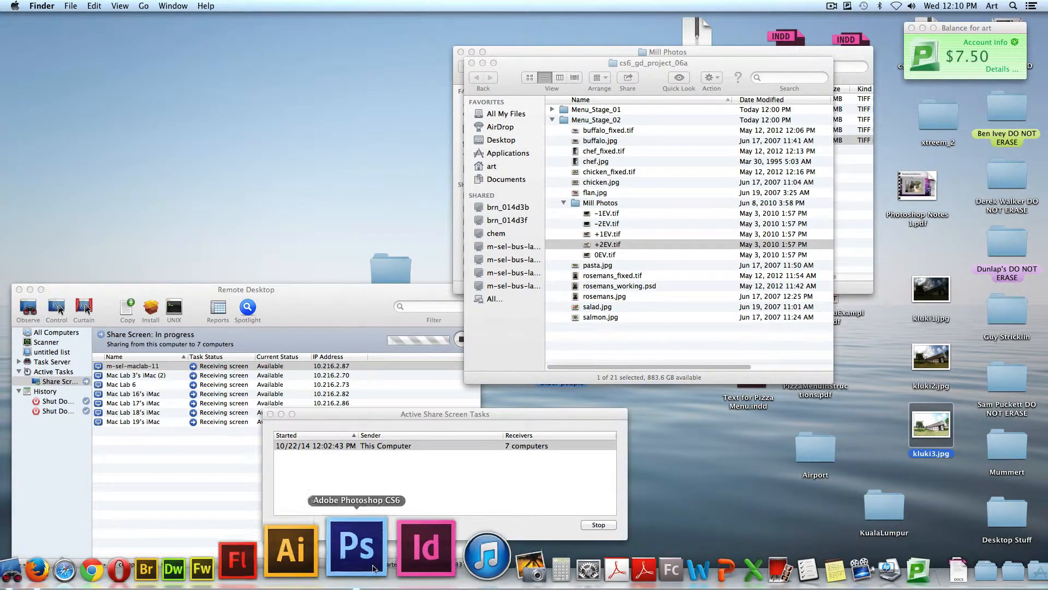
{"action": "left_click", "coordinate": [357, 568]}
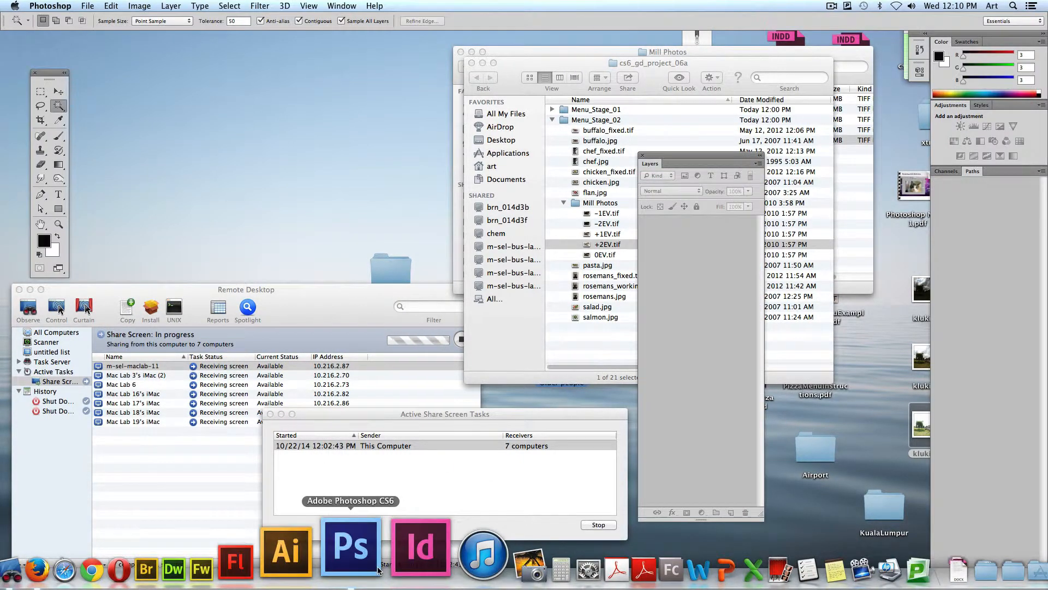
{"action": "left_click", "coordinate": [93, 6]}
{"action": "mouse_move", "coordinate": [98, 239]}
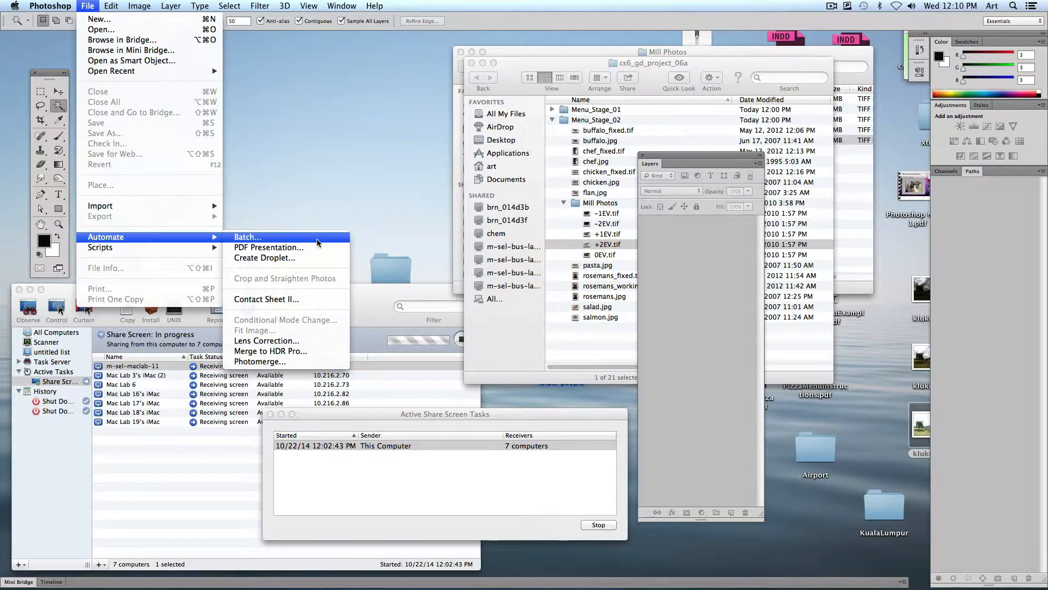
{"action": "left_click", "coordinate": [297, 352]}
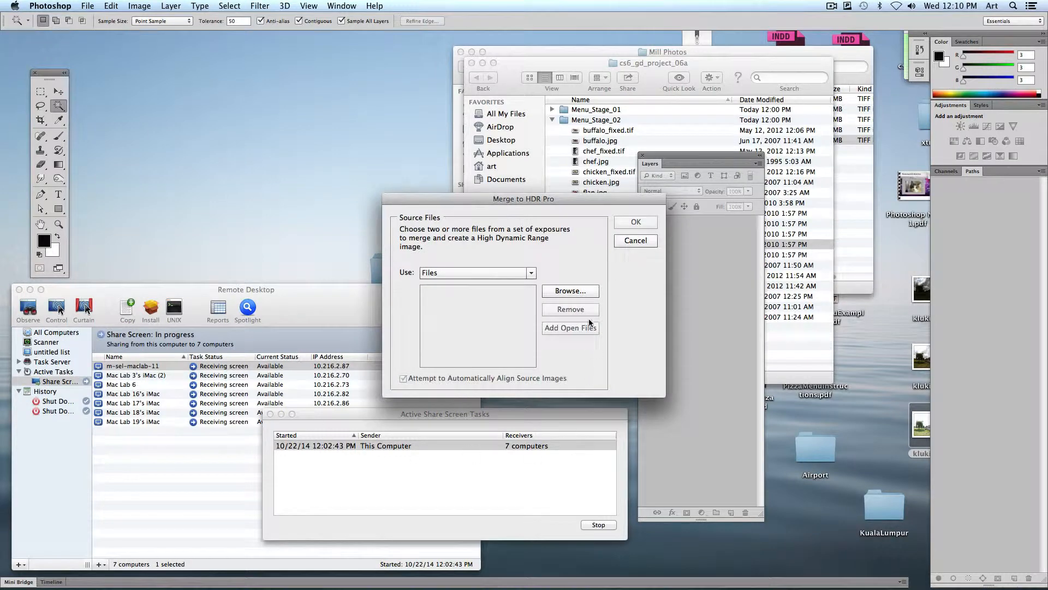
{"action": "left_click_drag", "start_coordinate": [539, 203], "coordinate": [506, 103]}
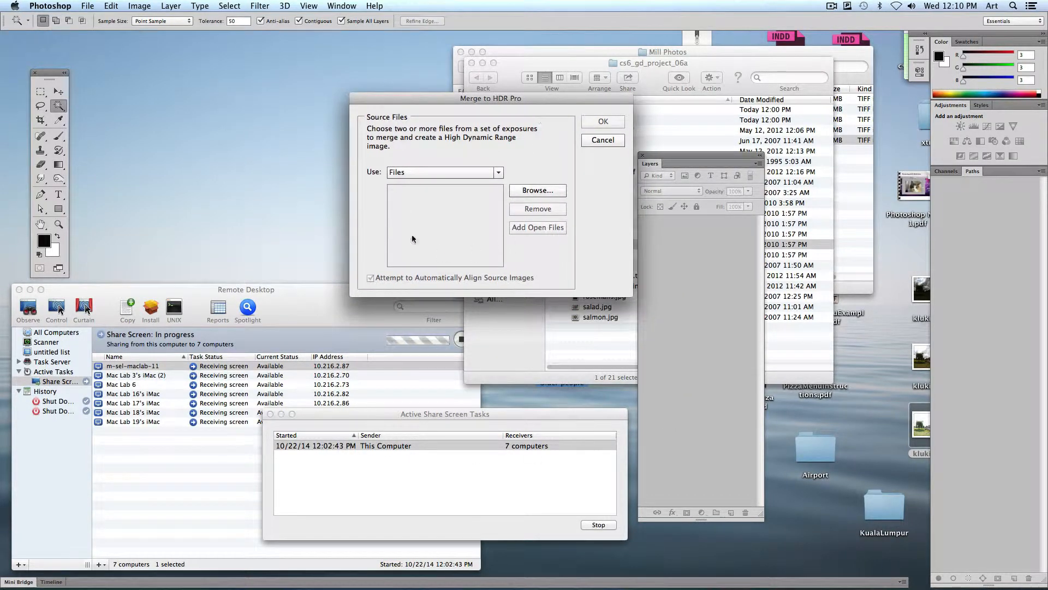
Step: Choose kluki1.jpg, kluki2.jpg and kluki3.jpg from the Desktop as source files and merge them with automatic alignment
{"action": "left_click", "coordinate": [538, 190]}
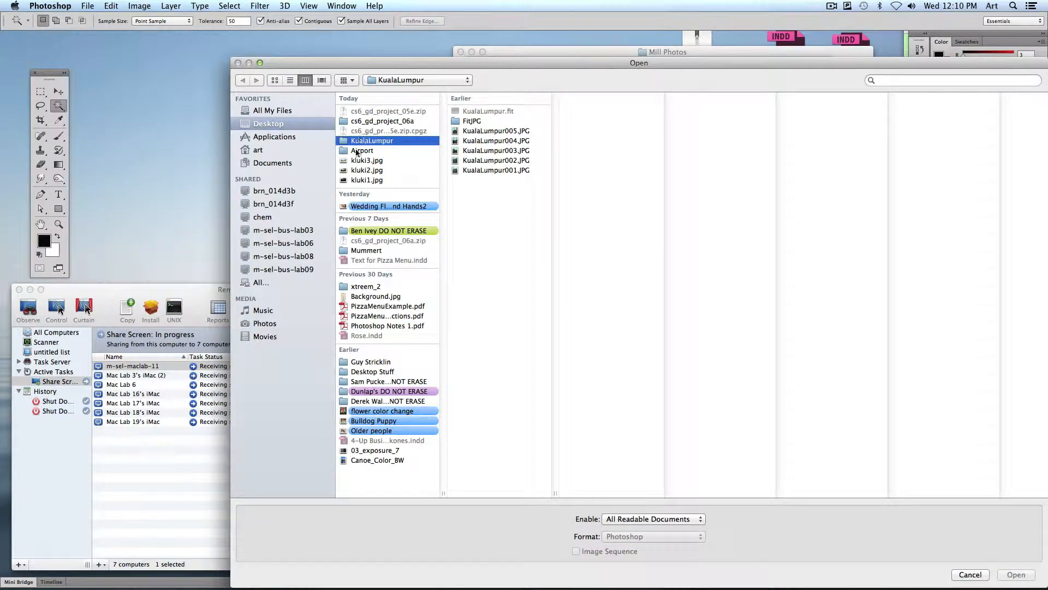
{"action": "left_click", "coordinate": [366, 161]}
{"action": "left_click", "coordinate": [366, 180], "text": "shift"}
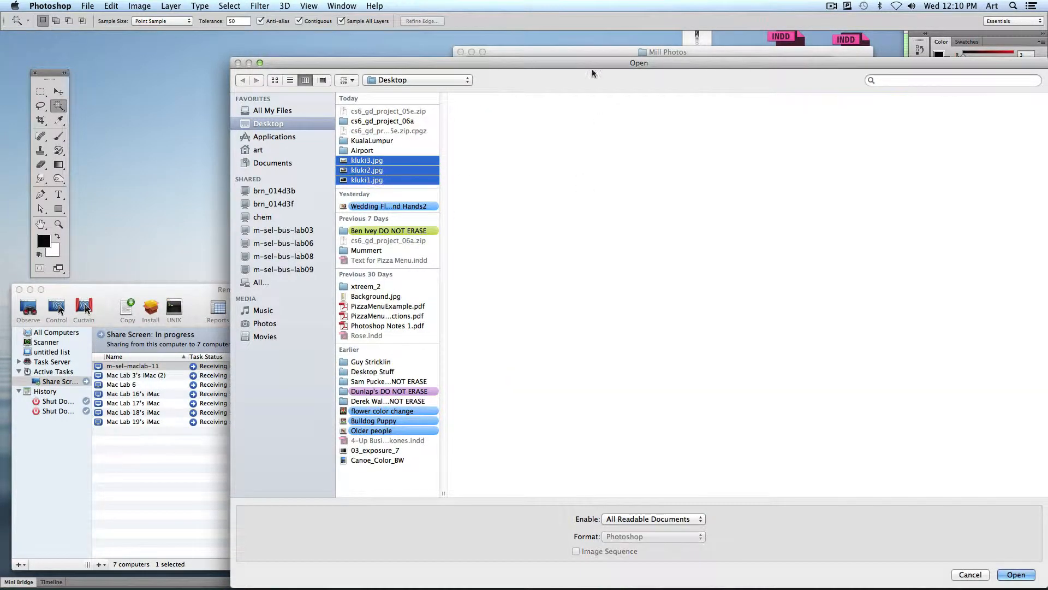
{"action": "left_click_drag", "start_coordinate": [580, 62], "coordinate": [455, 44]}
{"action": "left_click", "coordinate": [887, 556]}
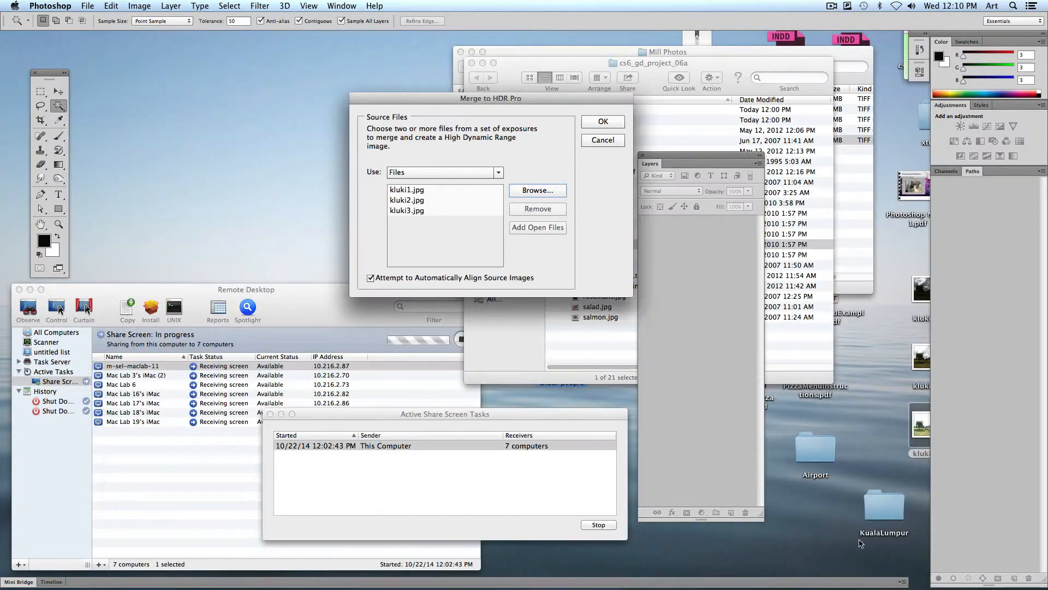
{"action": "left_click", "coordinate": [603, 121]}
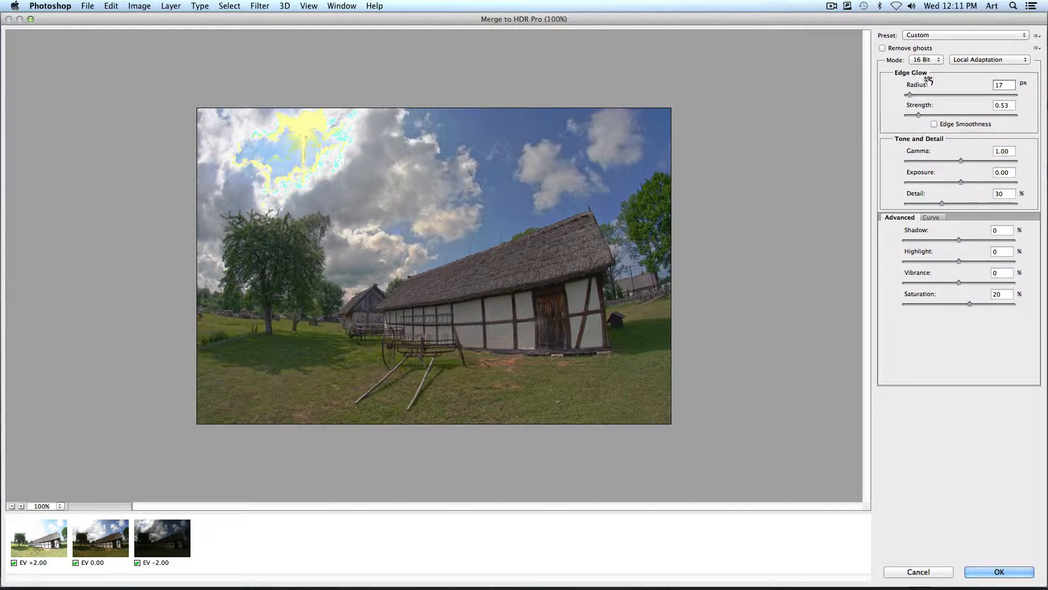
Step: Try the Default preset and the Photorealistic preset on the merged HDR image
{"action": "left_click", "coordinate": [923, 35]}
{"action": "scroll", "coordinate": [934, 38], "scroll_direction": "up", "scroll_amount": 5}
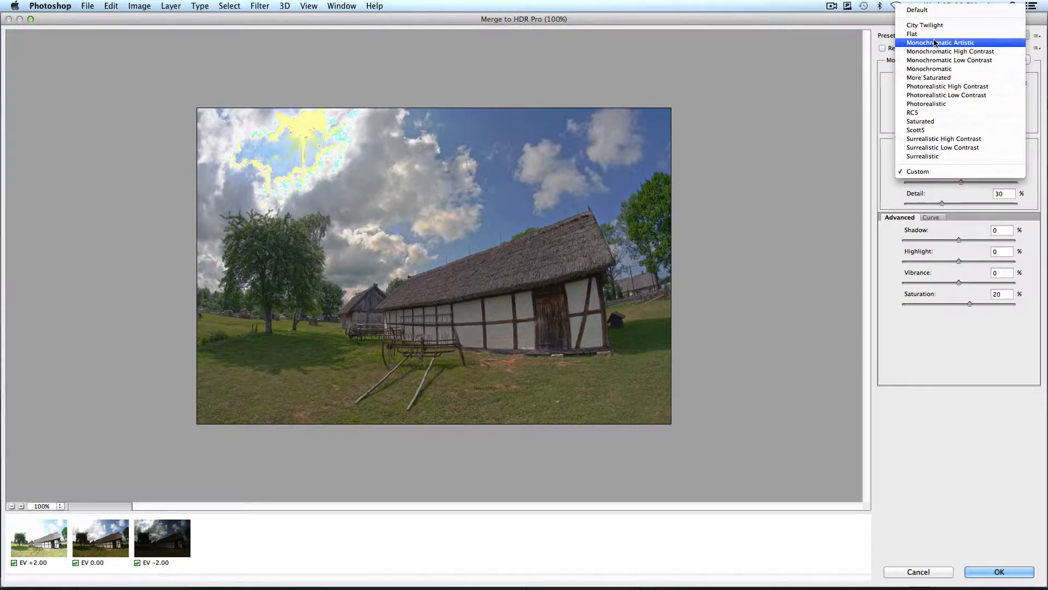
{"action": "left_click", "coordinate": [939, 10]}
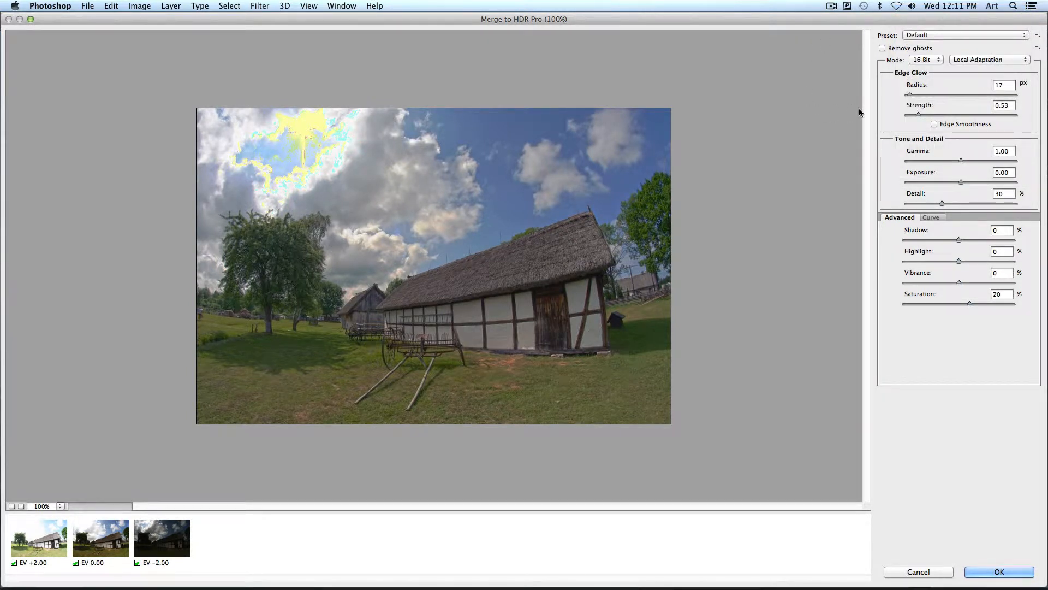
{"action": "left_click", "coordinate": [921, 35]}
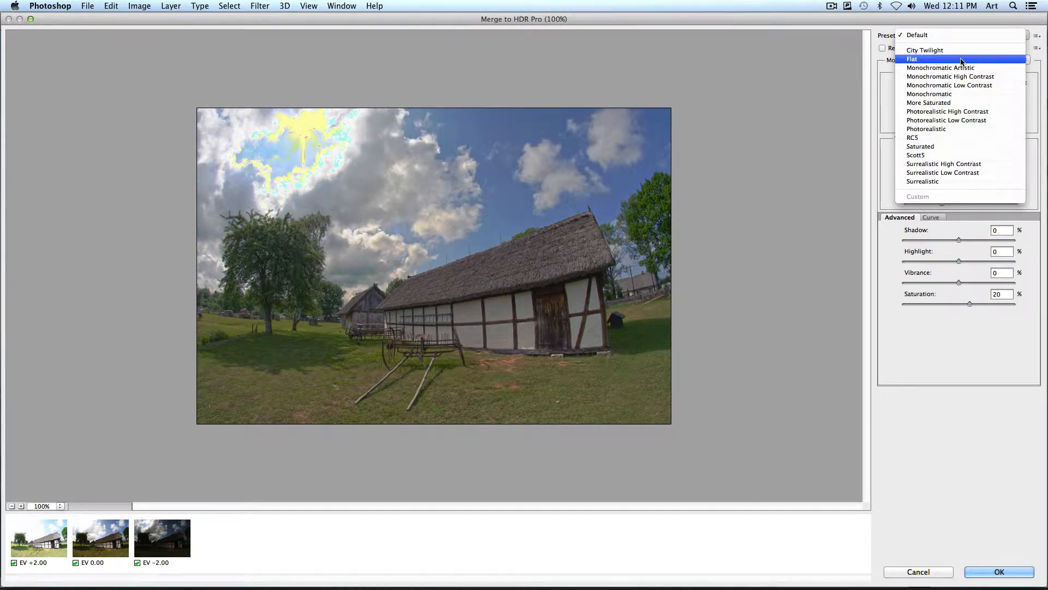
{"action": "left_click", "coordinate": [950, 129]}
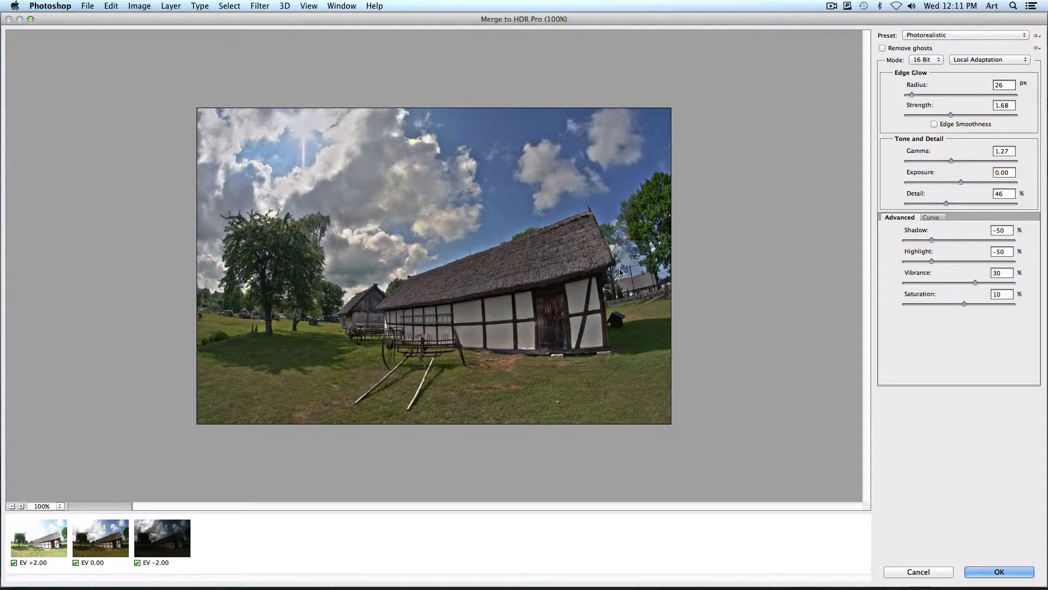
Step: Experiment with the Edge Glow settings, ending at a radius of 68 px and a strength of 1.99
{"action": "left_click", "coordinate": [927, 95]}
{"action": "left_click_drag", "start_coordinate": [926, 95], "coordinate": [967, 93]}
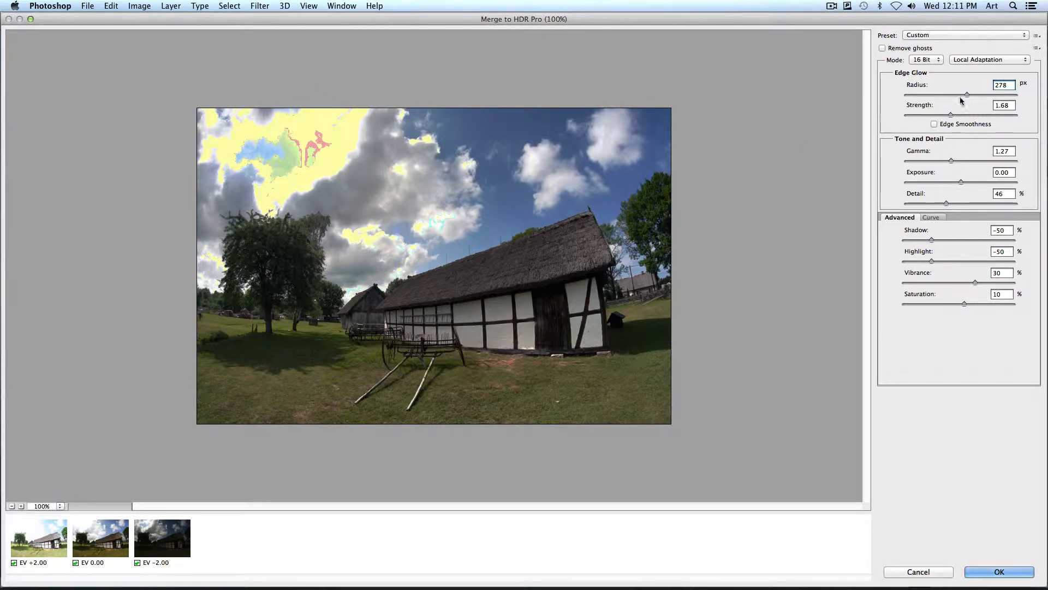
{"action": "left_click", "coordinate": [953, 95]}
{"action": "left_click_drag", "start_coordinate": [941, 95], "coordinate": [959, 115]}
{"action": "left_click", "coordinate": [920, 95]}
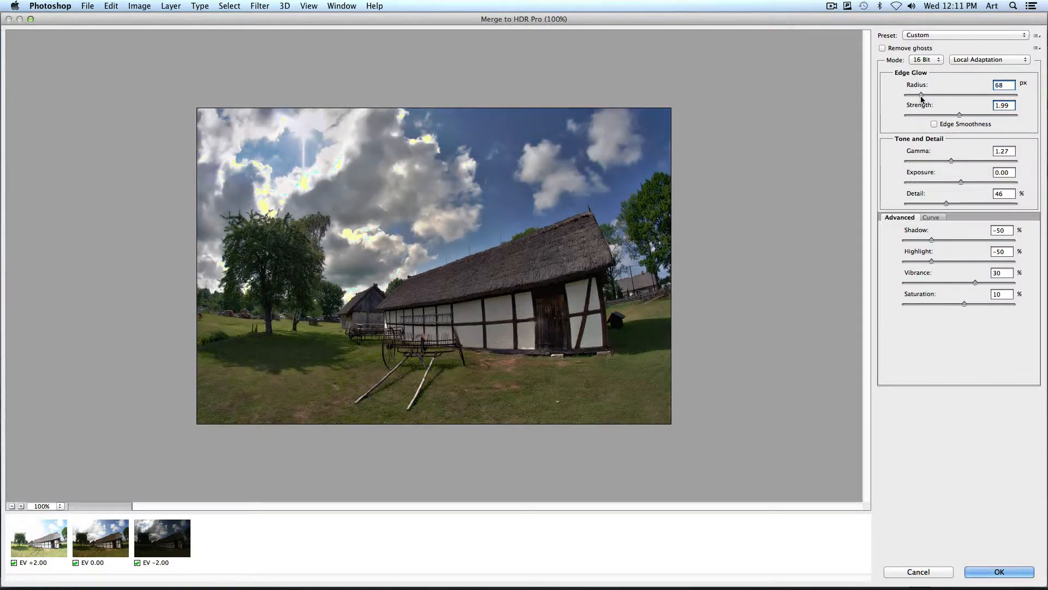
Step: Try the Surrealistic preset and the RC5 preset on the merged image
{"action": "left_click", "coordinate": [934, 35]}
{"action": "scroll", "coordinate": [934, 34], "scroll_direction": "up", "scroll_amount": 5}
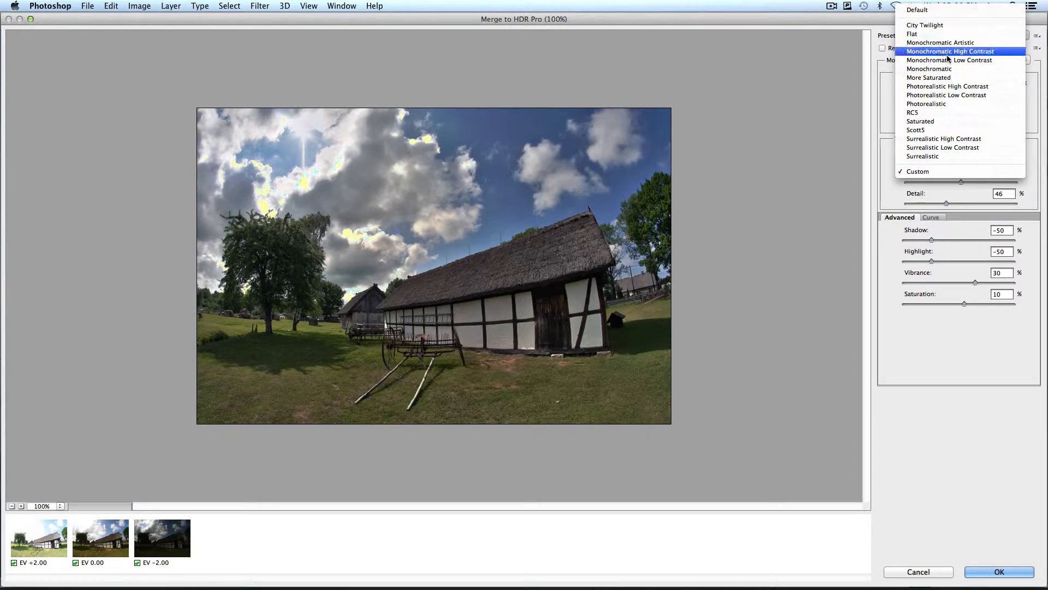
{"action": "left_click", "coordinate": [963, 158]}
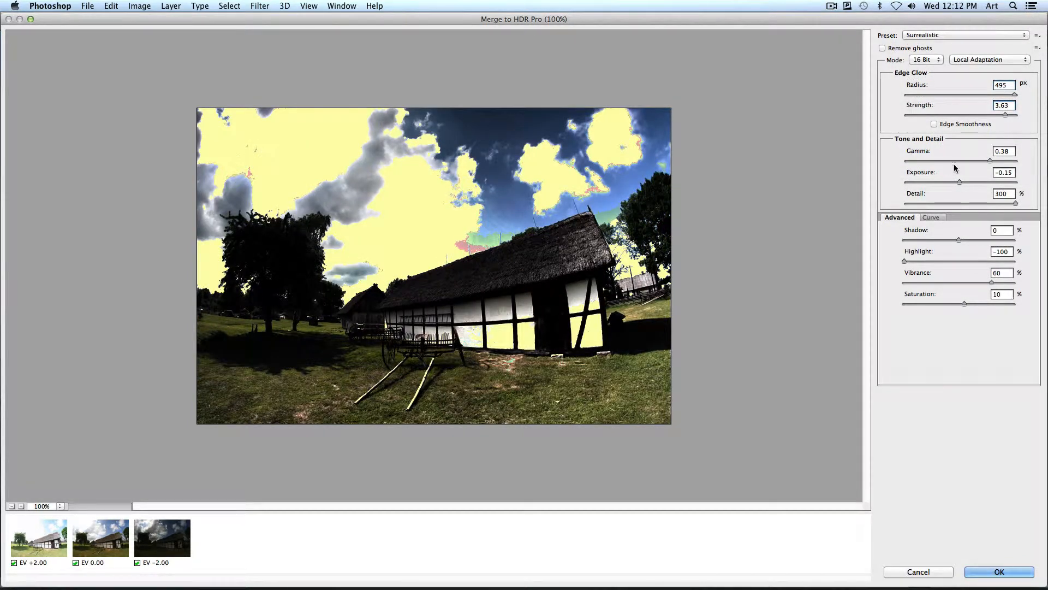
{"action": "left_click", "coordinate": [935, 35]}
{"action": "scroll", "coordinate": [954, 106], "scroll_direction": "up", "scroll_amount": 3}
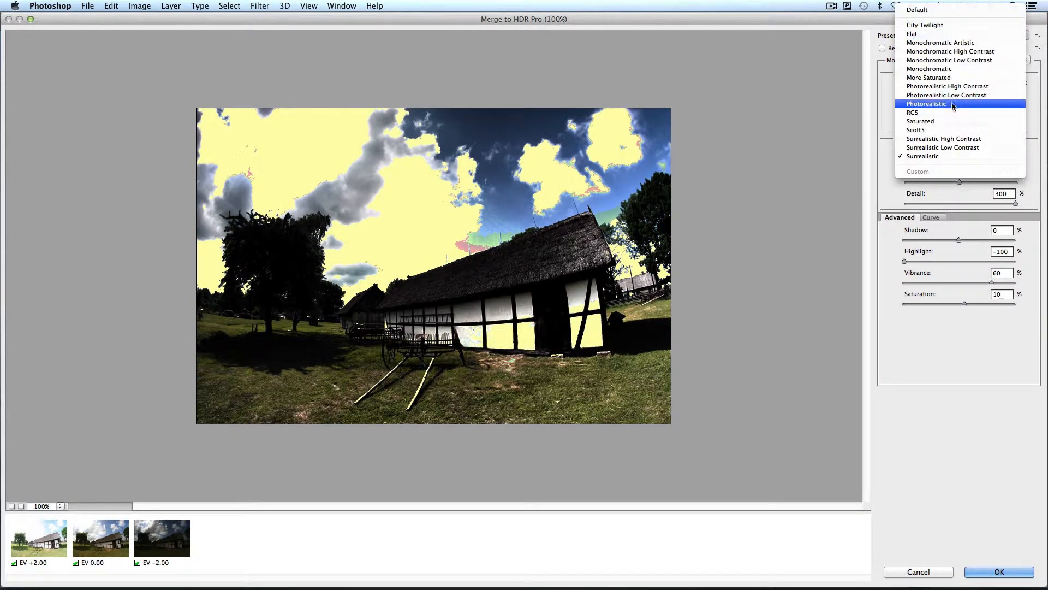
{"action": "left_click", "coordinate": [947, 113]}
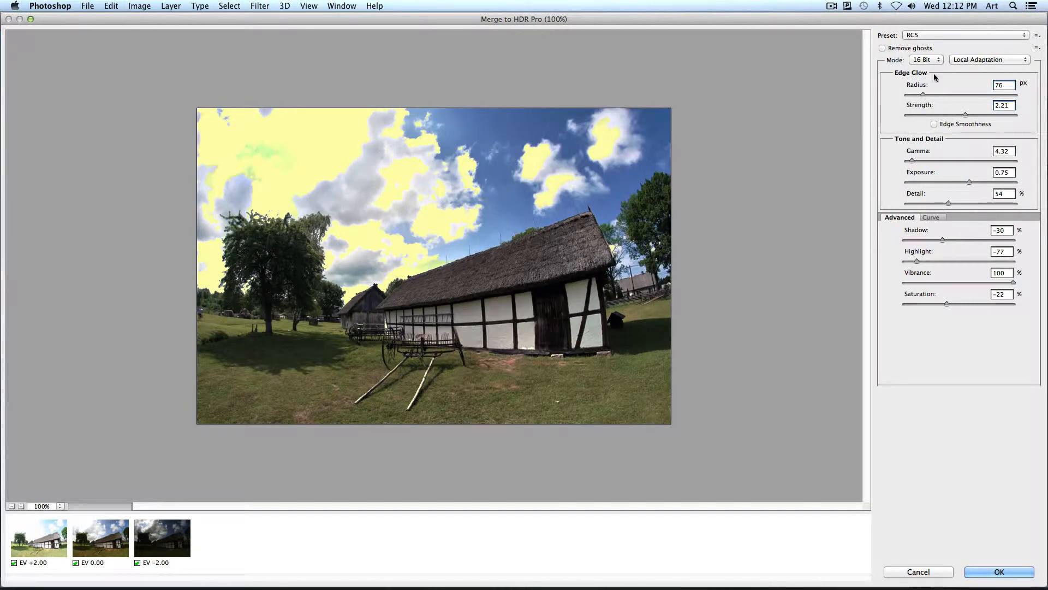
Step: Apply the Photorealistic preset and finish the HDR merge as a new 16-bit document
{"action": "left_click", "coordinate": [935, 35]}
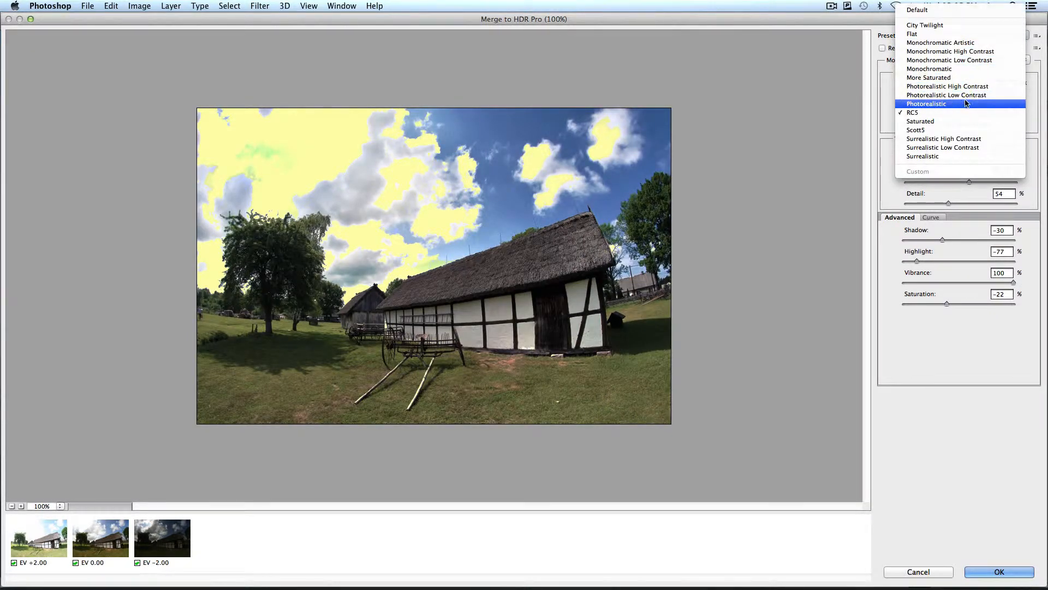
{"action": "left_click", "coordinate": [965, 104]}
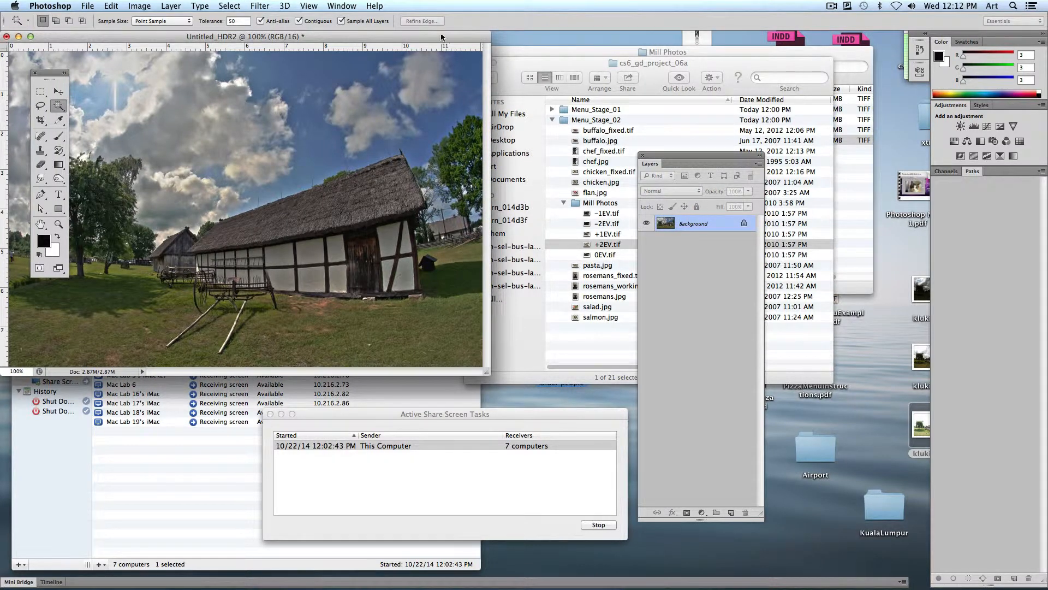
{"action": "left_click_drag", "start_coordinate": [424, 39], "coordinate": [506, 66]}
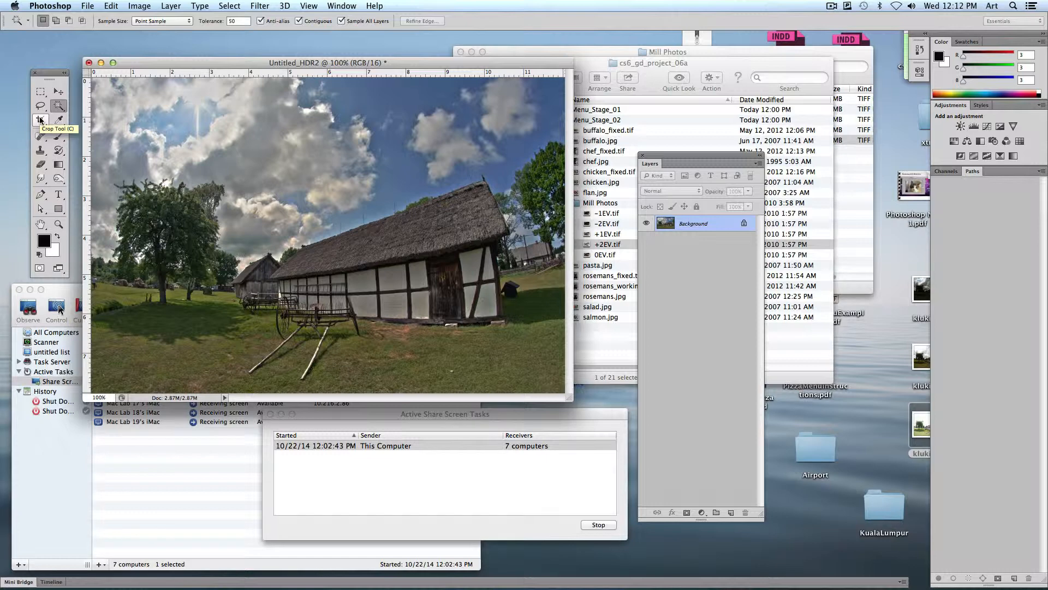
Step: Raise the HDR image's saturation to +42 with a Hue/Saturation adjustment
{"action": "left_click", "coordinate": [166, 6]}
{"action": "mouse_move", "coordinate": [207, 40]}
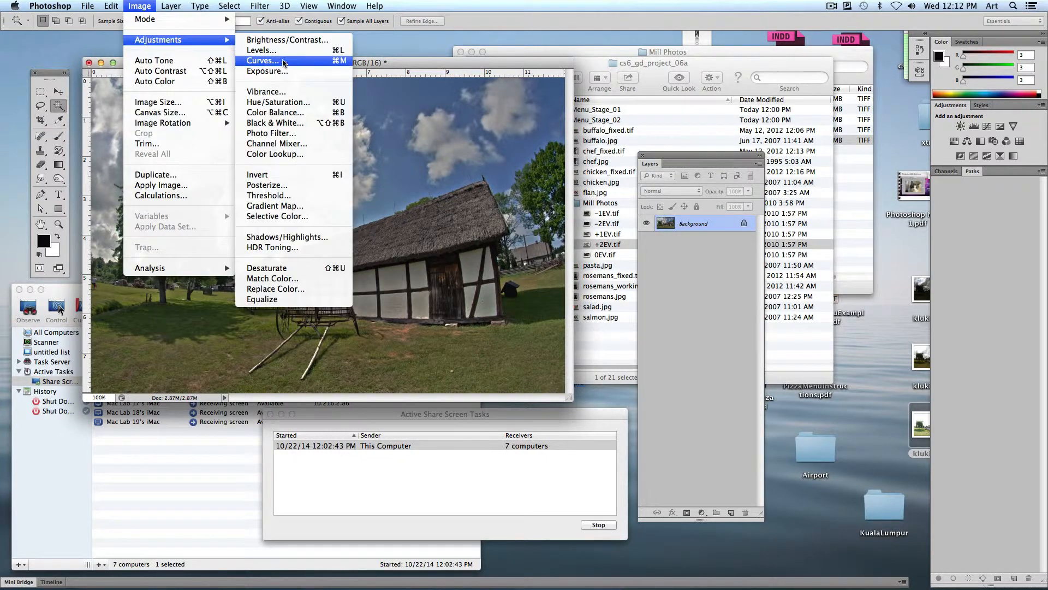
{"action": "left_click", "coordinate": [278, 102]}
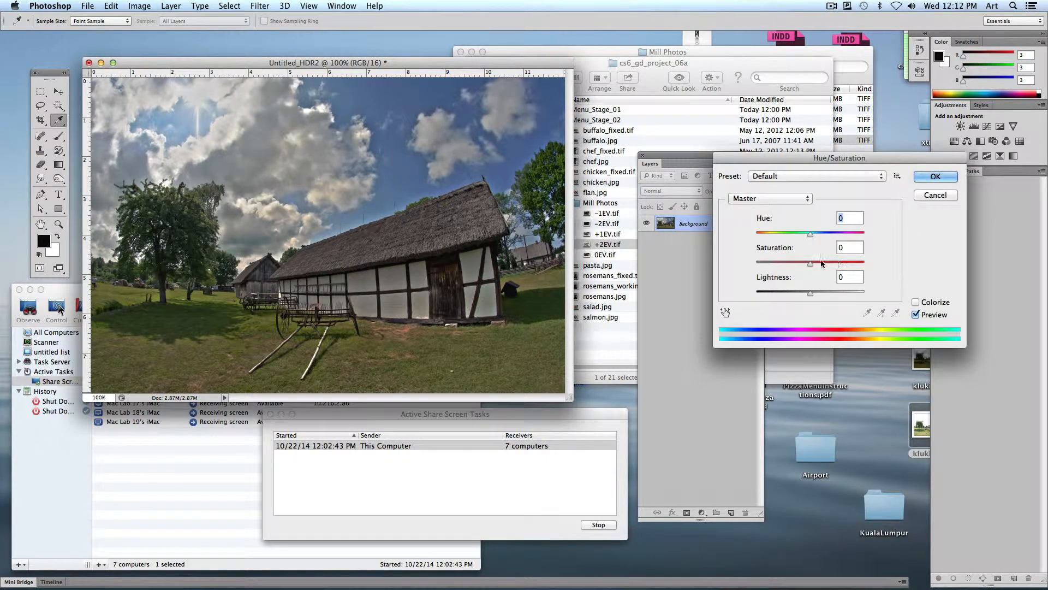
{"action": "mouse_move", "coordinate": [821, 264]}
{"action": "left_mouse_down"}
{"action": "mouse_move", "coordinate": [844, 260]}
{"action": "mouse_move", "coordinate": [827, 258]}
{"action": "left_mouse_up"}
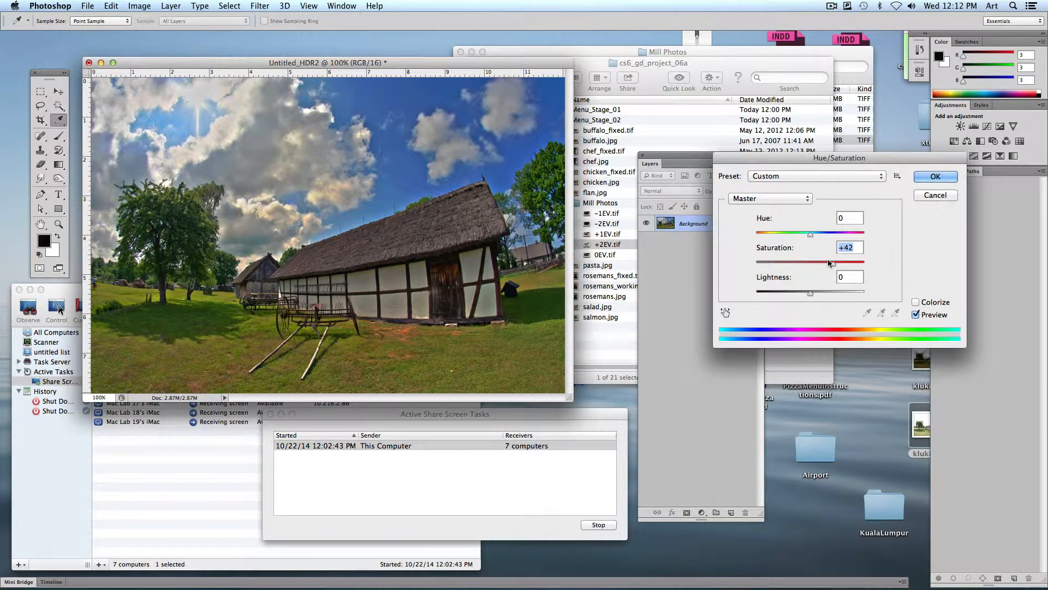
{"action": "left_click", "coordinate": [943, 179]}
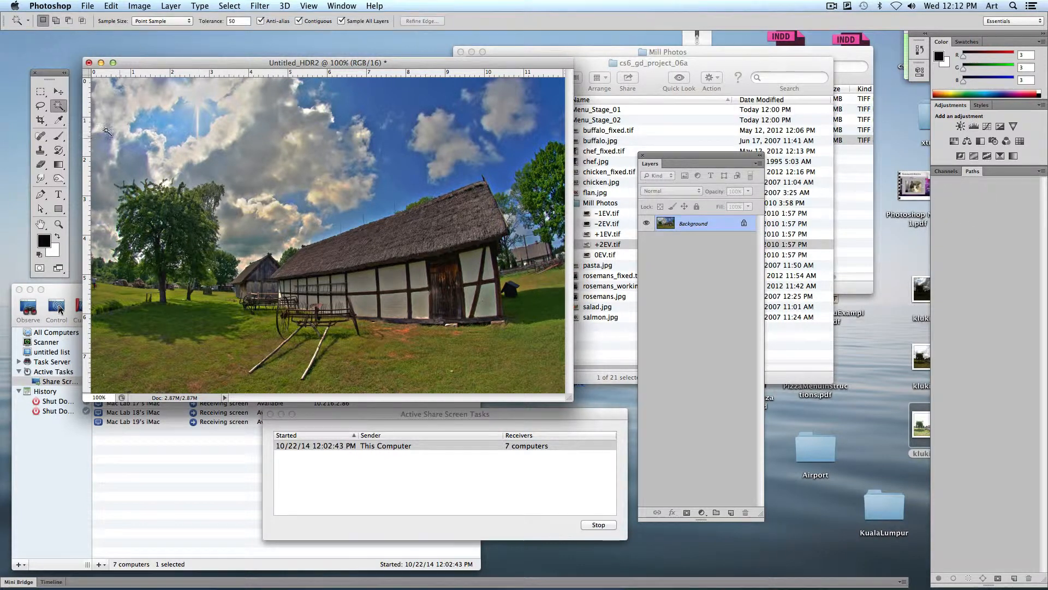
Step: Close the merged HDR image without saving it
{"action": "left_click", "coordinate": [88, 63]}
{"action": "left_click", "coordinate": [486, 203]}
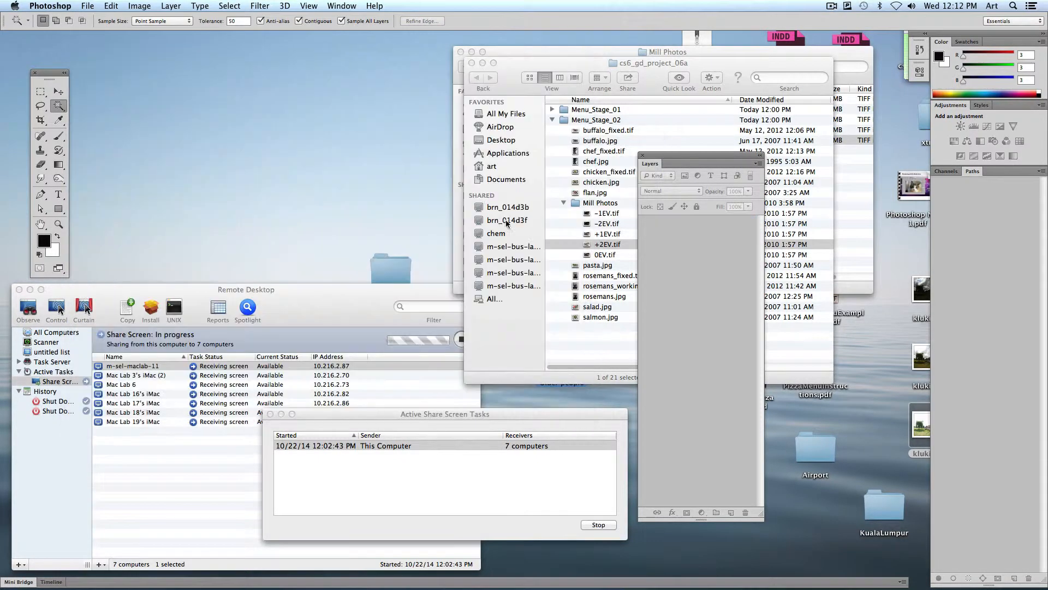
Step: Line up the Airport folder beside the KualaLumpur folder on the desktop and close the cs6_gd_project_06a and Mill Photos windows
{"action": "left_click", "coordinate": [881, 441]}
{"action": "left_click_drag", "start_coordinate": [827, 455], "coordinate": [817, 504]}
{"action": "left_click", "coordinate": [472, 63]}
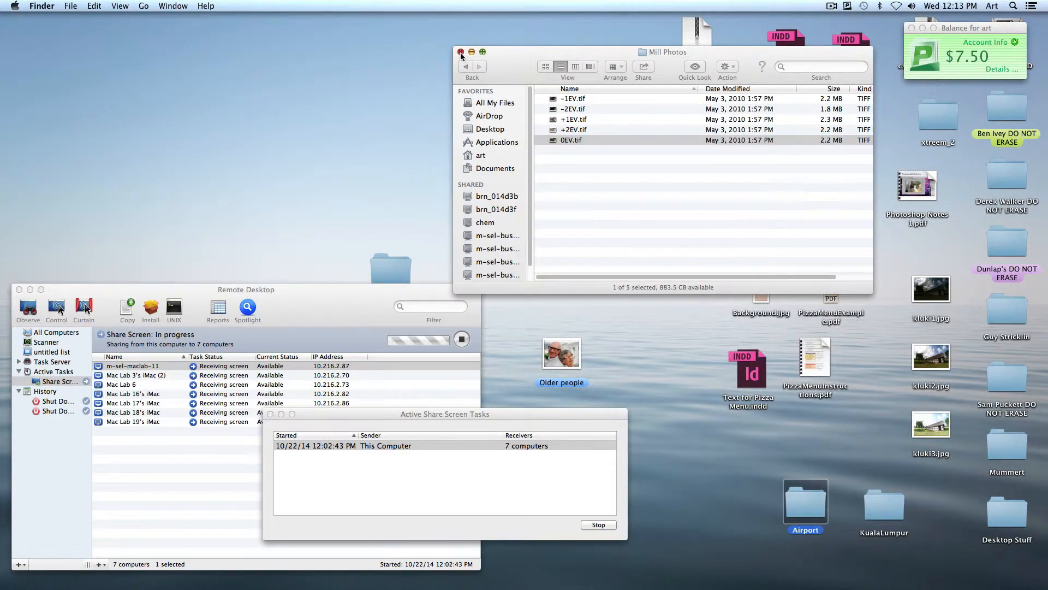
{"action": "left_click", "coordinate": [460, 52]}
{"action": "left_click", "coordinate": [347, 97]}
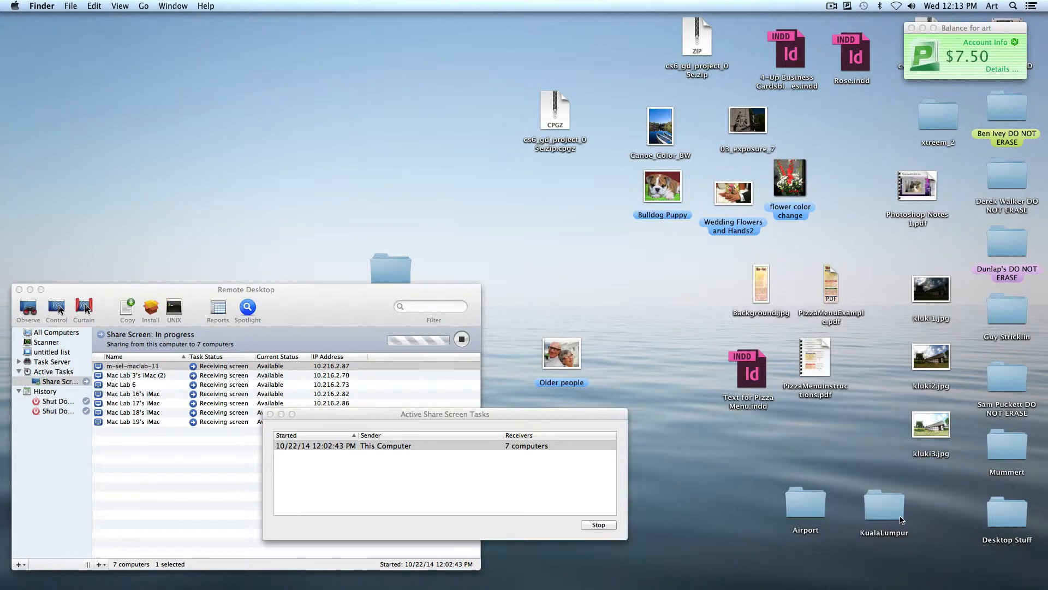
Step: Open the KualaLumpur folder from the desktop and move its window clear of the desktop files
{"action": "left_click", "coordinate": [879, 505]}
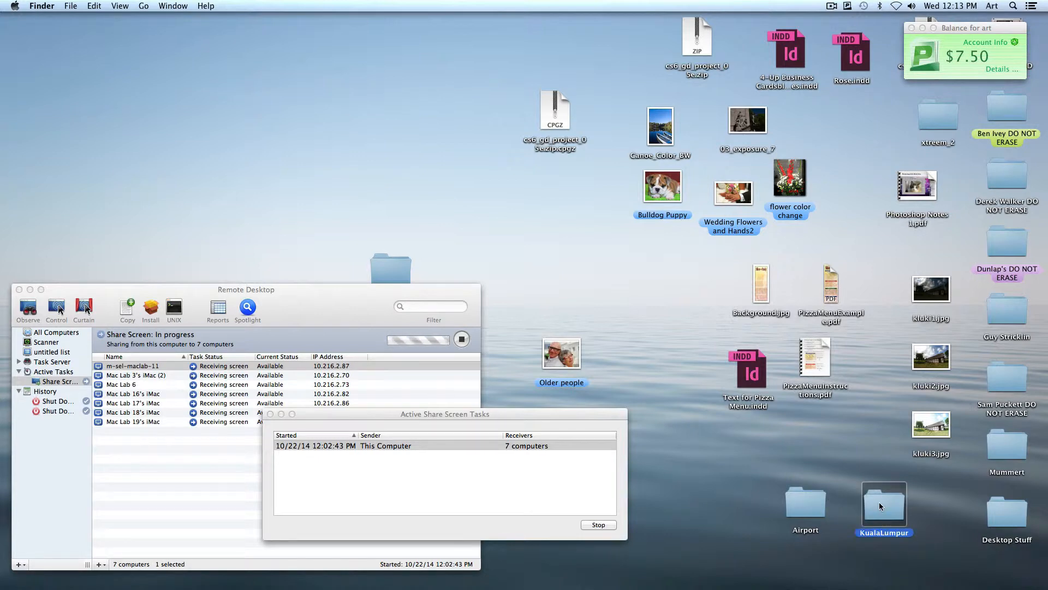
{"action": "double_click", "coordinate": [880, 507]}
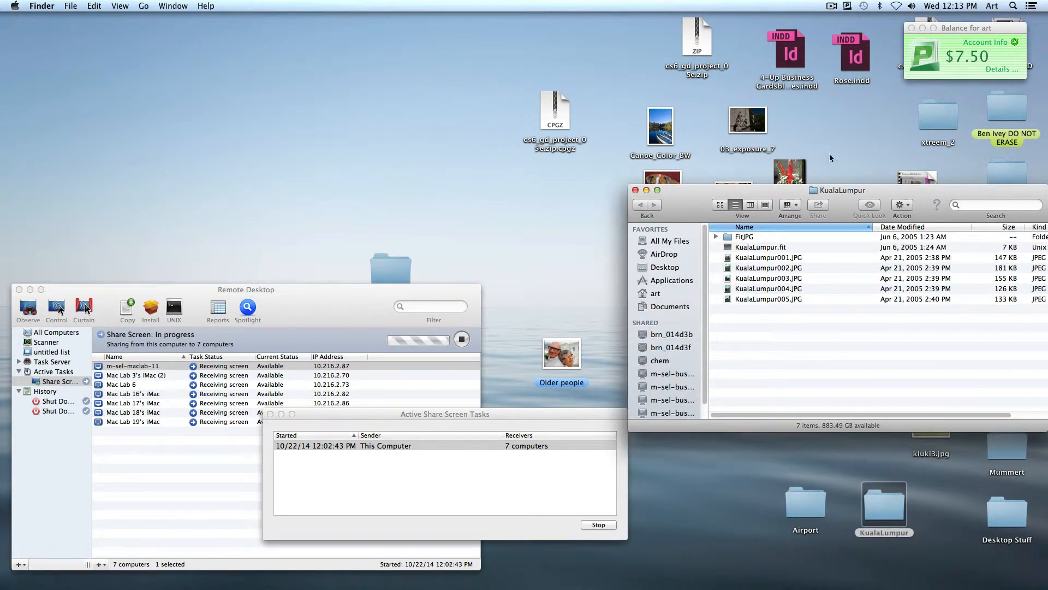
{"action": "left_click_drag", "start_coordinate": [894, 193], "coordinate": [575, 71]}
Step: Preview the photos KualaLumpur001.JPG through KualaLumpur005.JPG one after another with Quick Look
{"action": "left_click", "coordinate": [447, 137]}
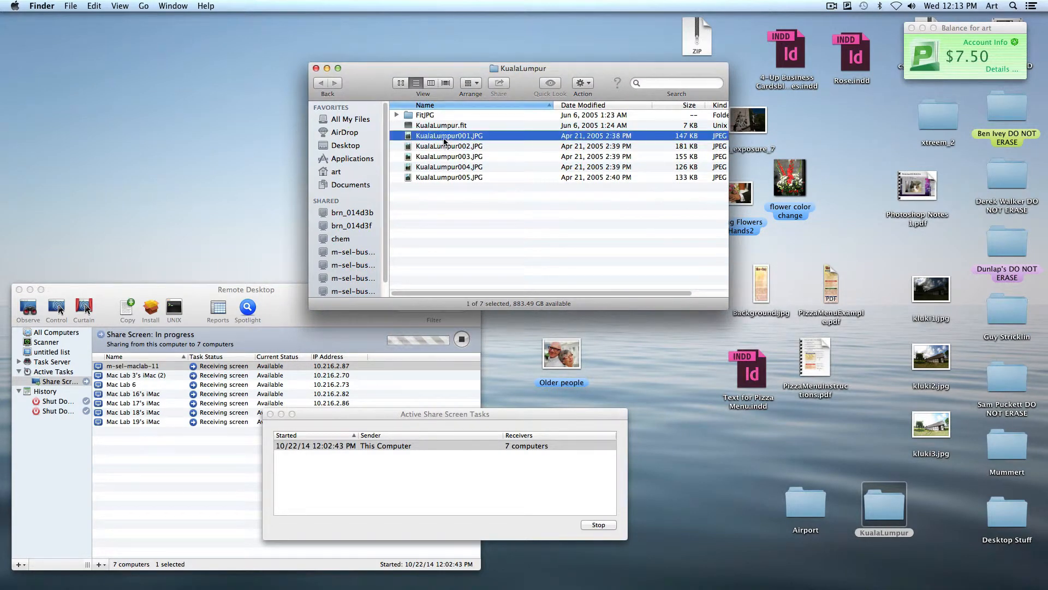
{"action": "key", "text": "space"}
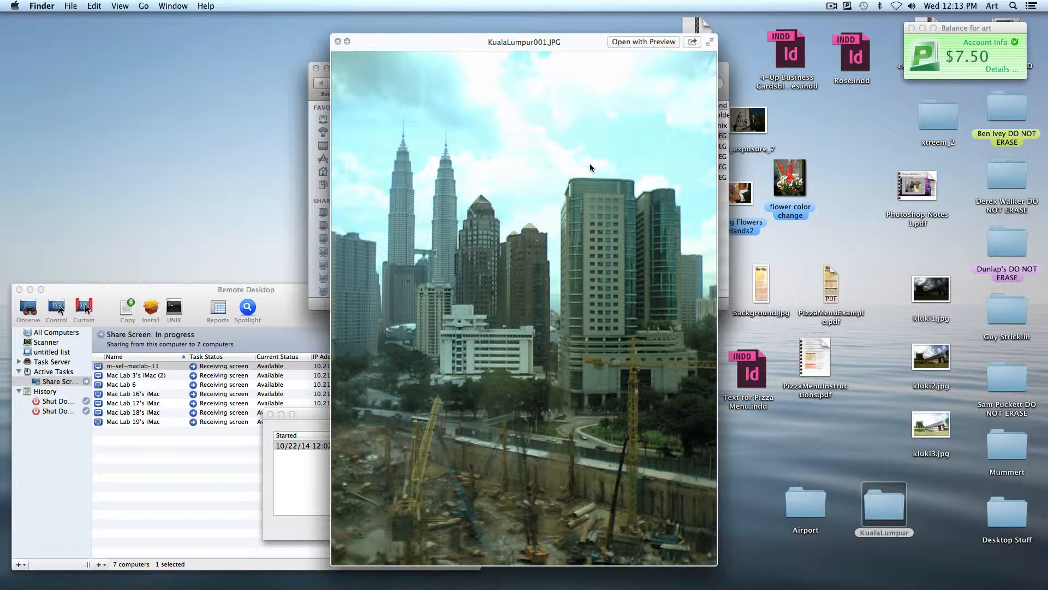
{"action": "key", "text": "space"}
{"action": "left_click", "coordinate": [423, 150]}
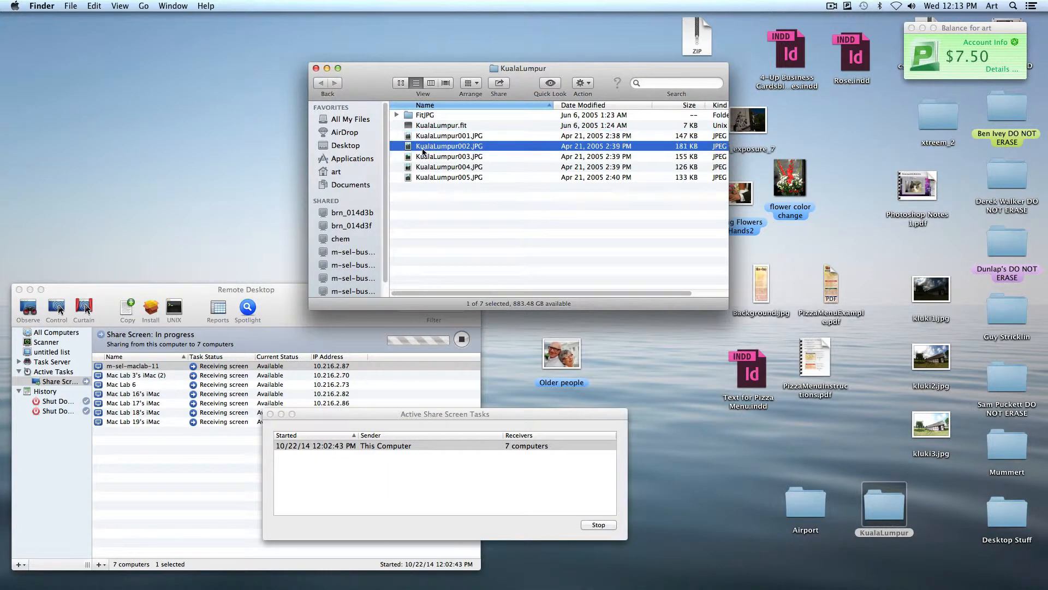
{"action": "key", "text": "space"}
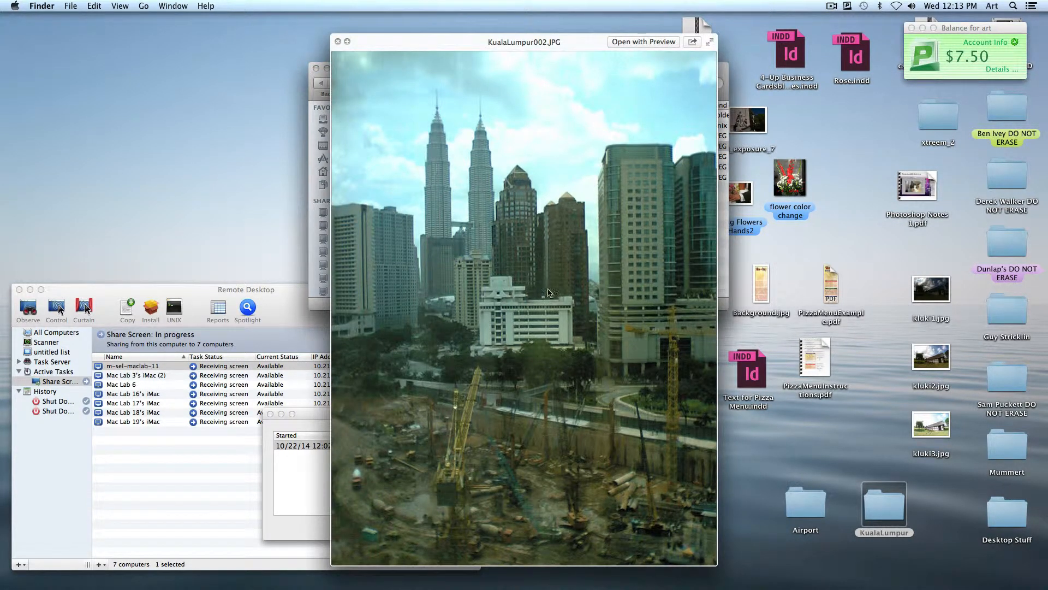
{"action": "key", "text": "space"}
{"action": "left_click", "coordinate": [453, 158]}
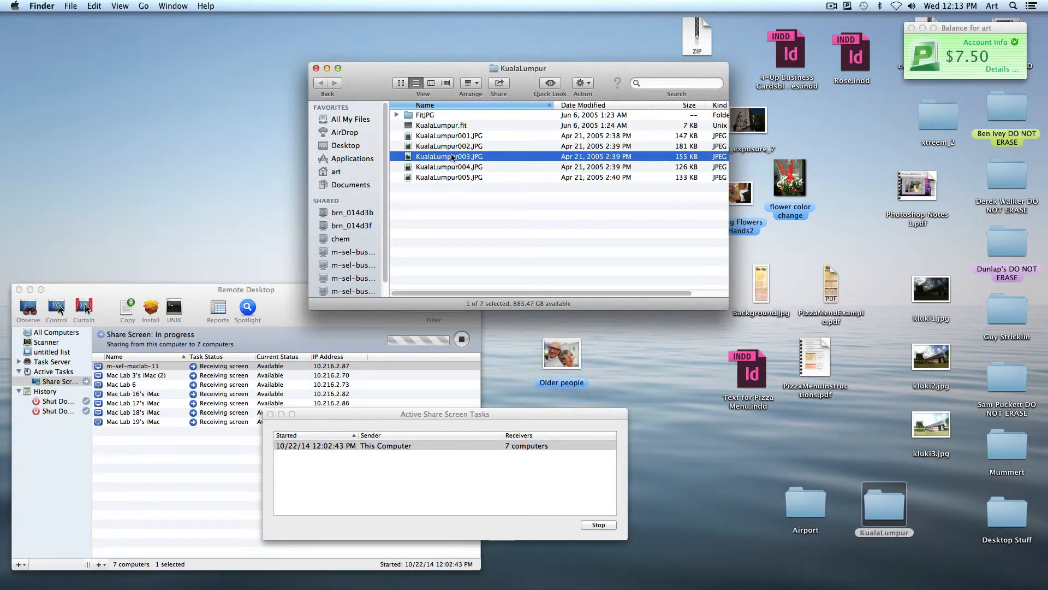
{"action": "key", "text": "space"}
{"action": "key", "text": "space"}
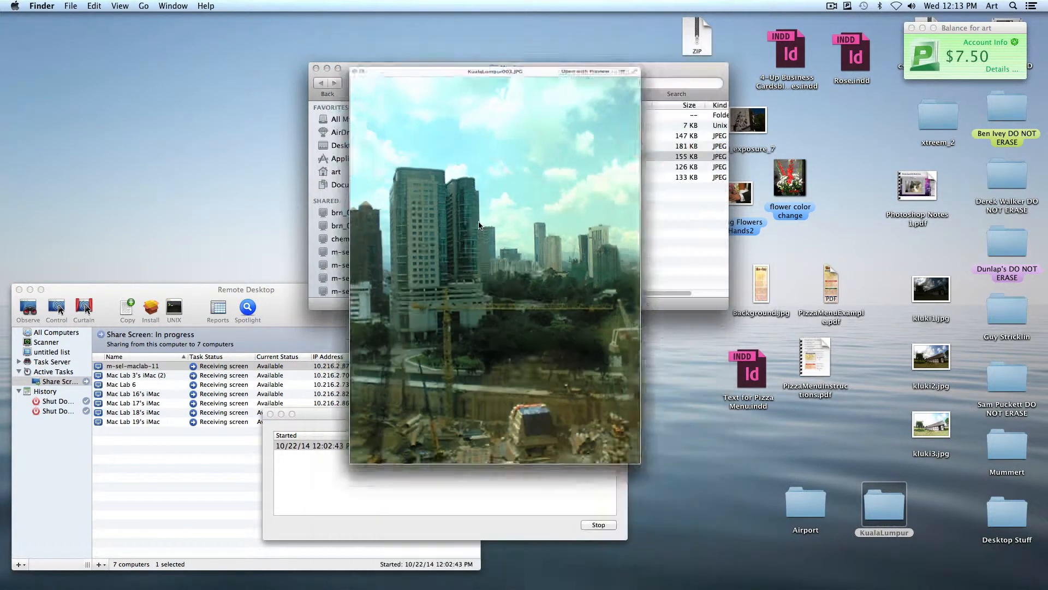
{"action": "left_click", "coordinate": [451, 169]}
{"action": "key", "text": "space"}
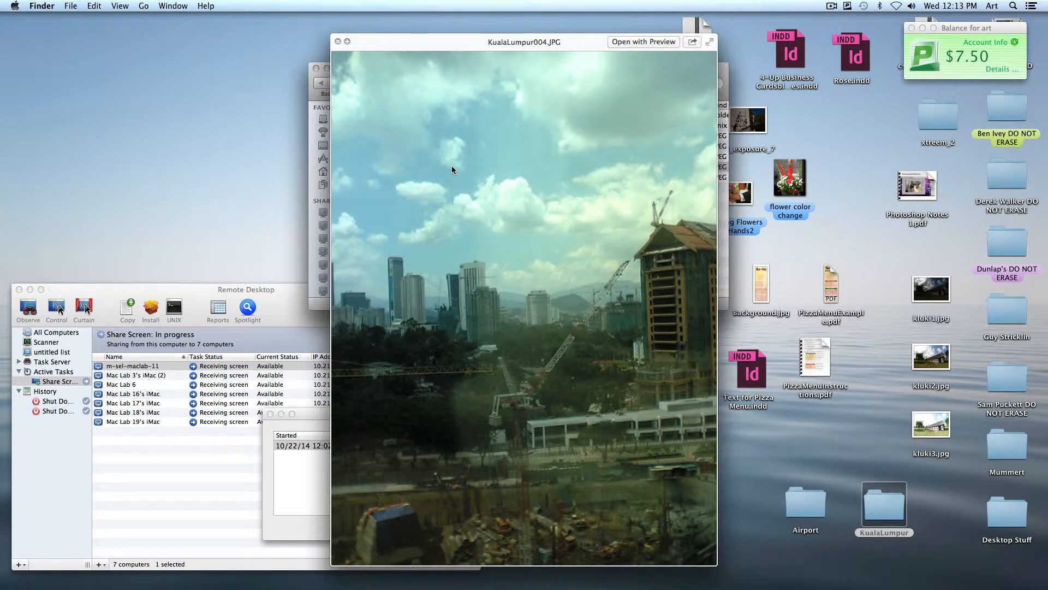
{"action": "key", "text": "space"}
{"action": "left_click", "coordinate": [451, 178]}
{"action": "key", "text": "space"}
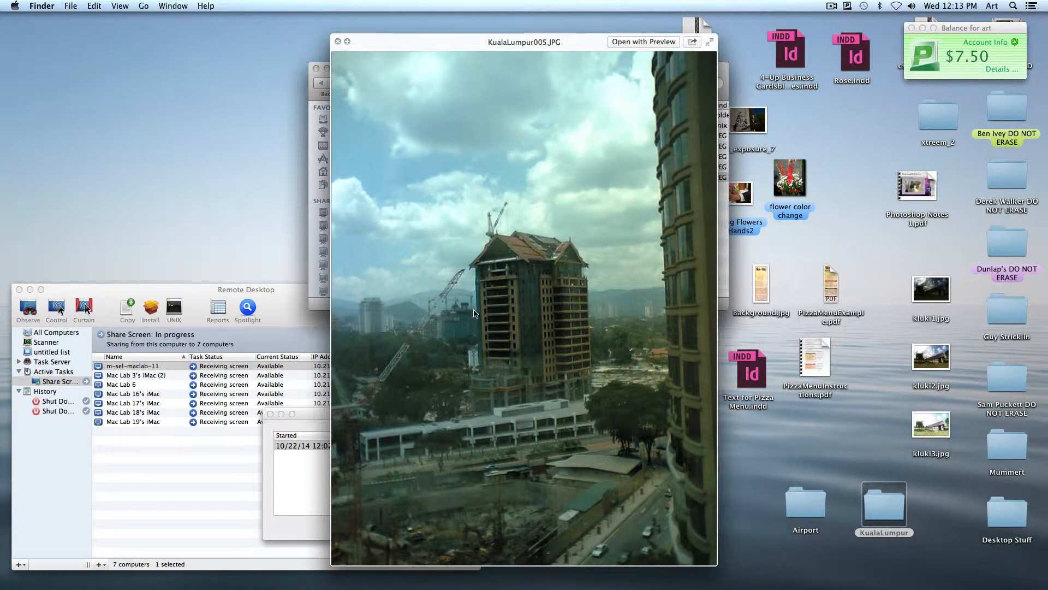
Step: Step the preview back through KualaLumpur004.JPG and KualaLumpur003.JPG to compare their overlap, and close it with no file selected
{"action": "key", "text": "Up"}
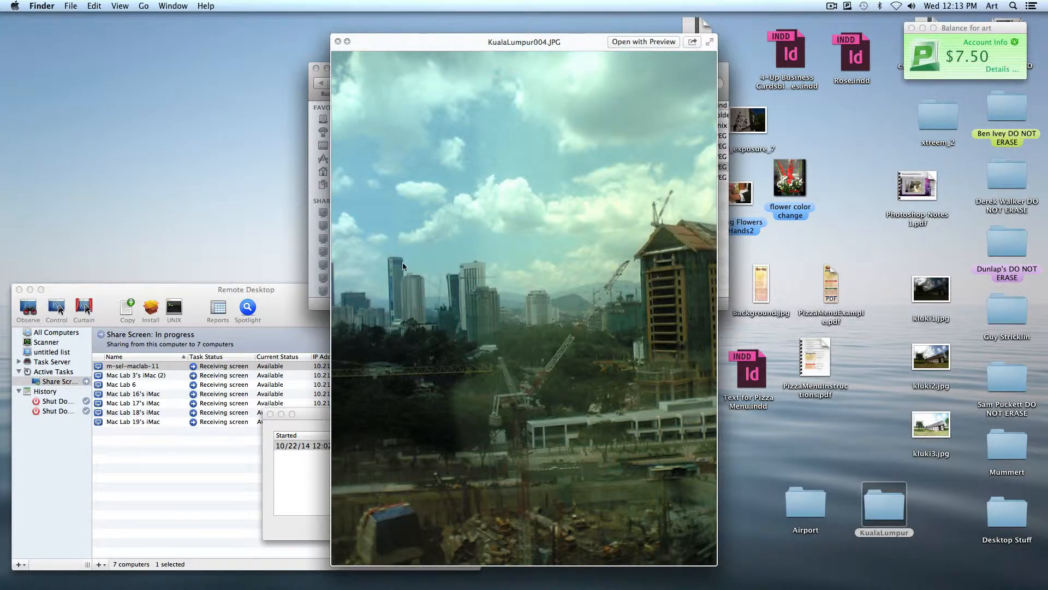
{"action": "key", "text": "Up"}
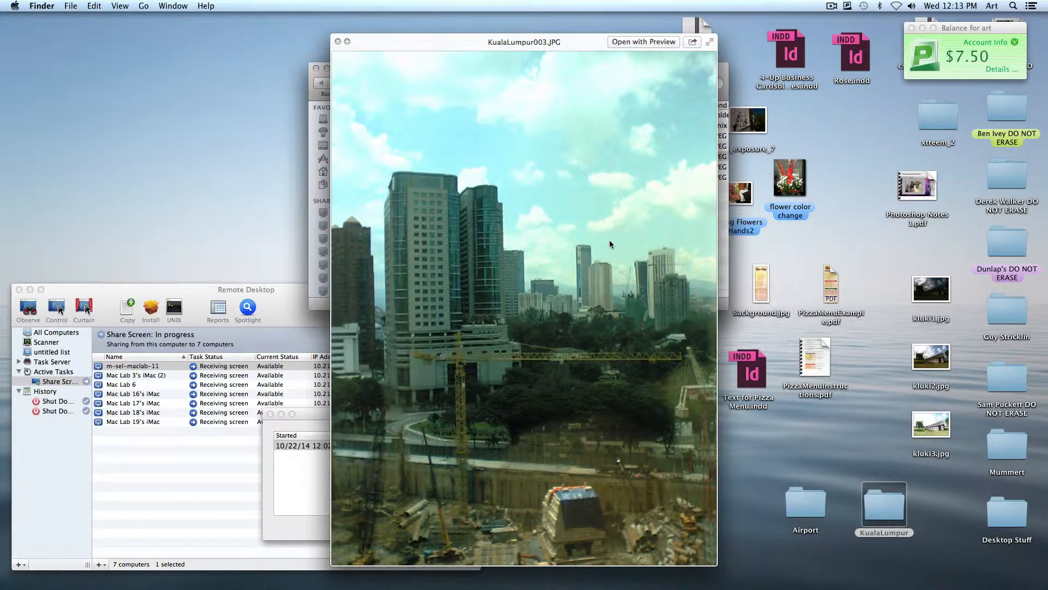
{"action": "key", "text": "space"}
{"action": "left_click", "coordinate": [520, 231]}
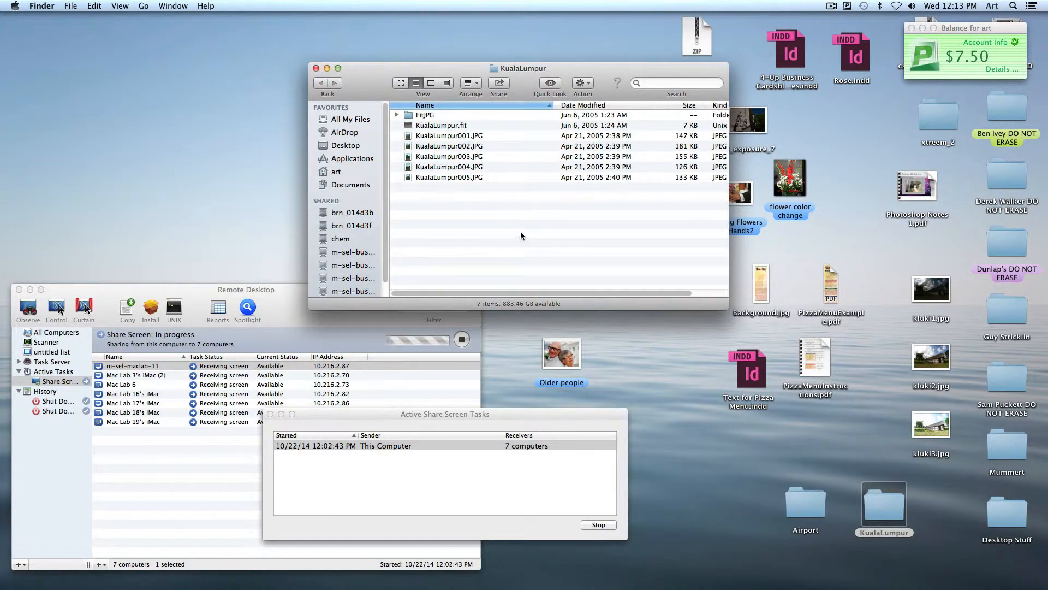
Step: Switch to Photoshop, start the Photomerge automation and move its dialog higher on the screen
{"action": "mouse_move", "coordinate": [513, 587]}
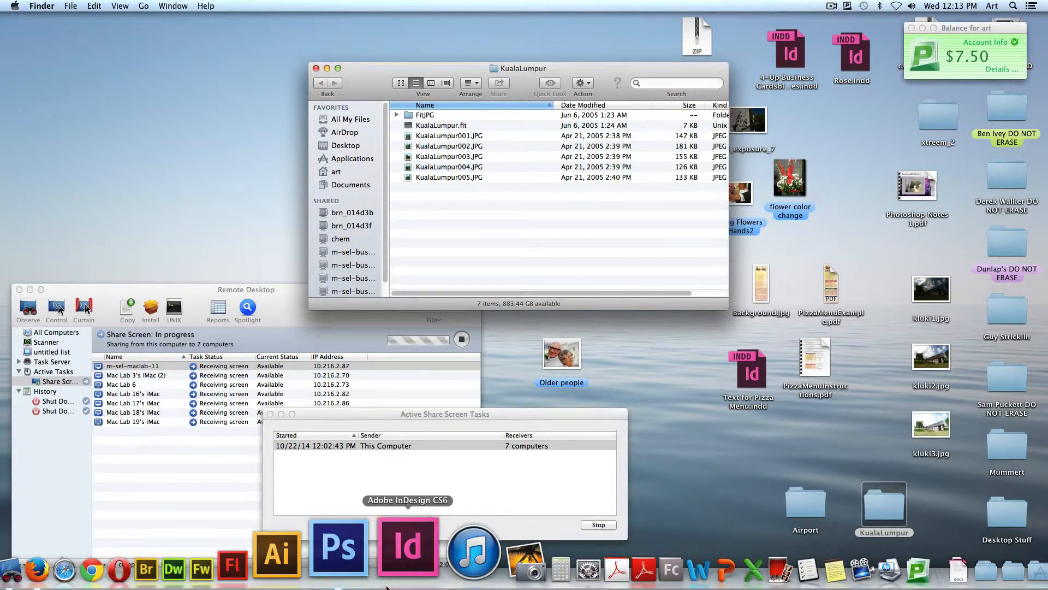
{"action": "left_click", "coordinate": [372, 576]}
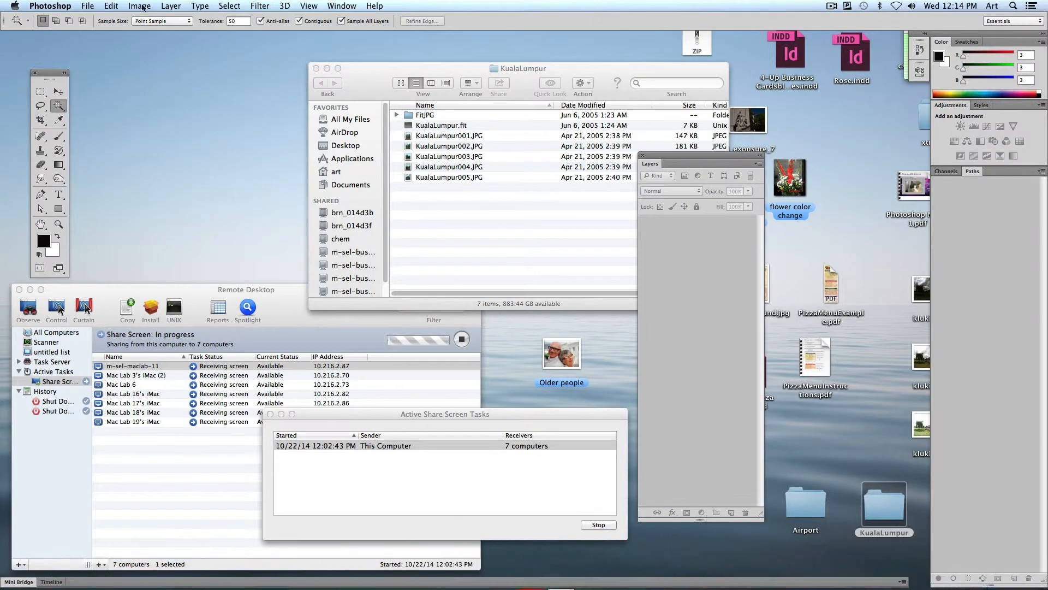
{"action": "left_click", "coordinate": [87, 6]}
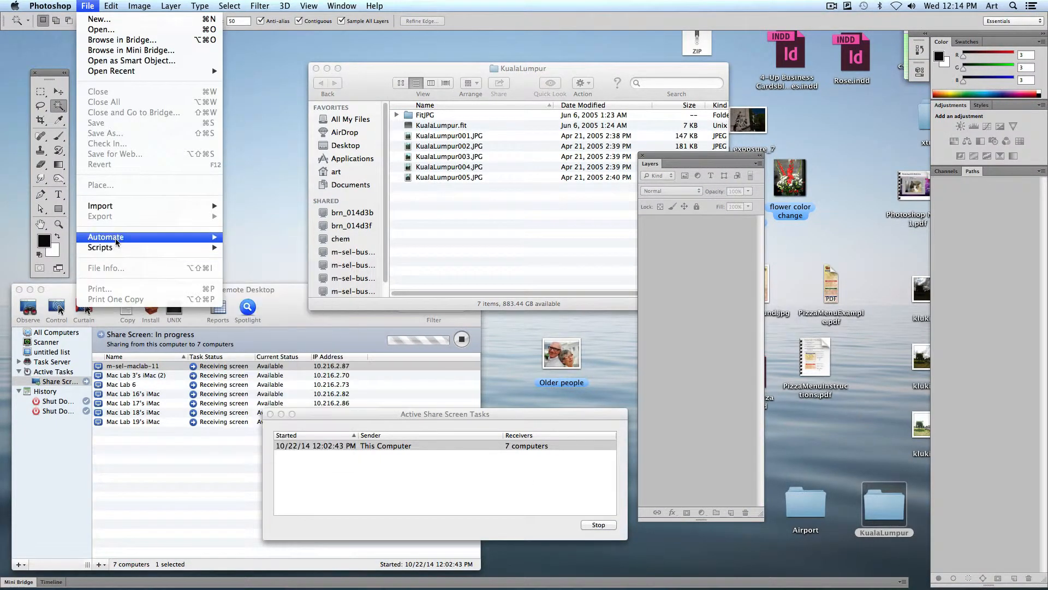
{"action": "mouse_move", "coordinate": [119, 239]}
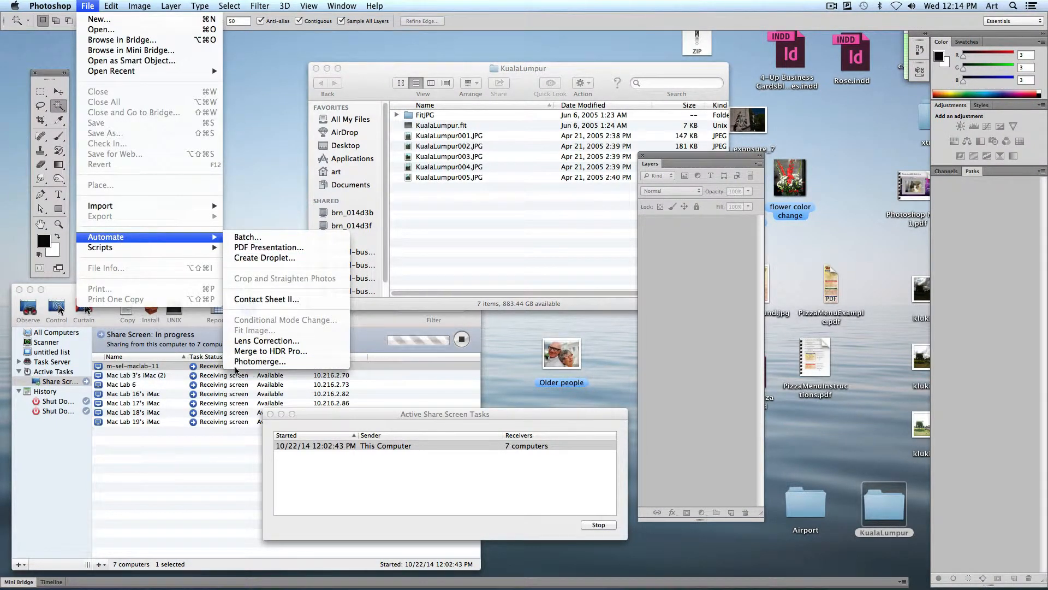
{"action": "left_click", "coordinate": [267, 362]}
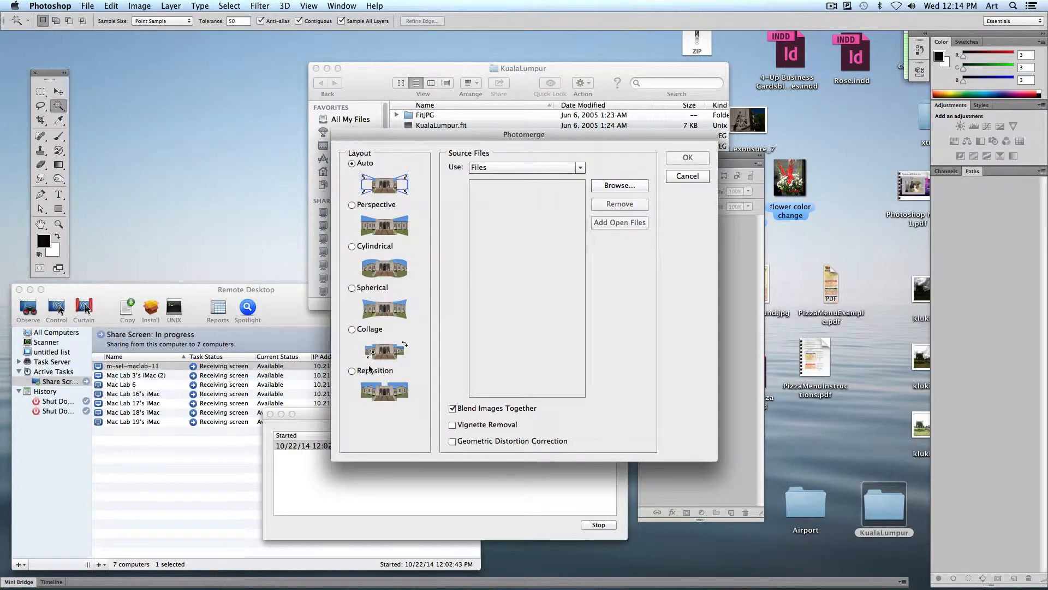
{"action": "left_click_drag", "start_coordinate": [569, 133], "coordinate": [523, 40]}
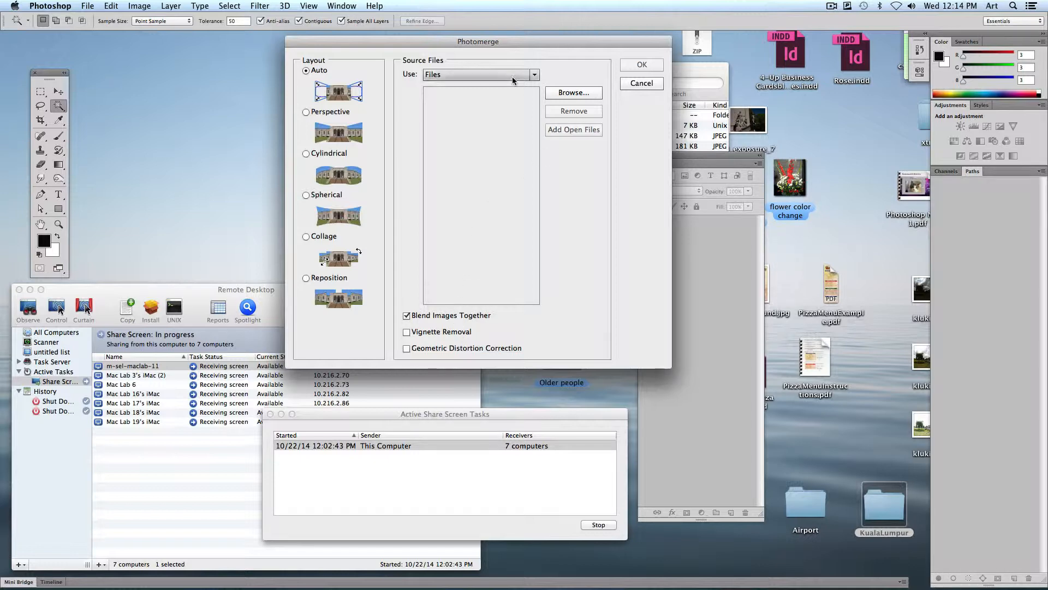
Step: Load KualaLumpur001.JPG through KualaLumpur005.JPG as the source files and merge them with the Auto layout and Blend Images Together
{"action": "left_click", "coordinate": [590, 94]}
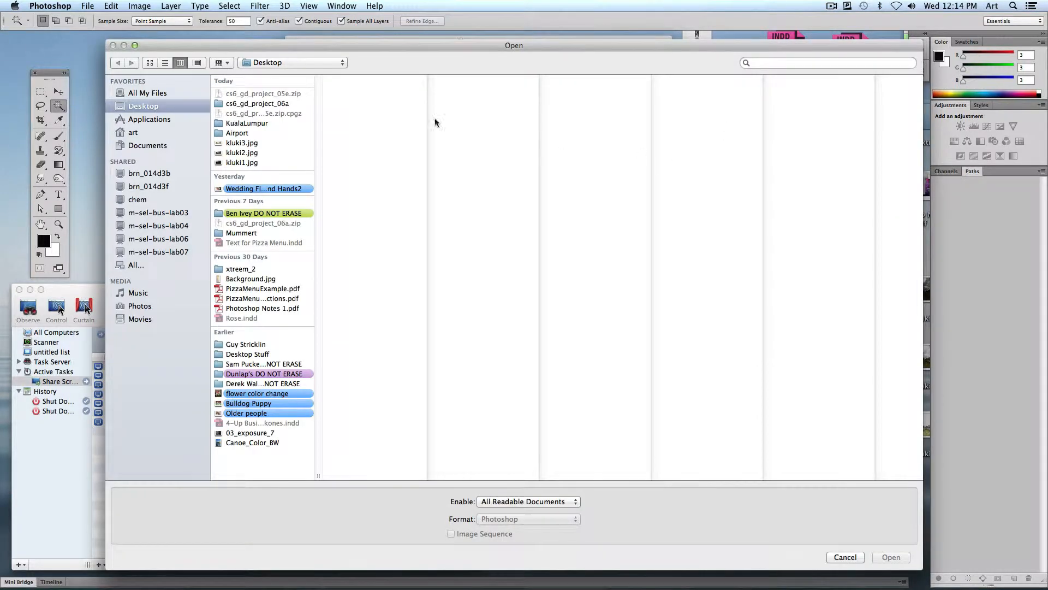
{"action": "left_click", "coordinate": [240, 123]}
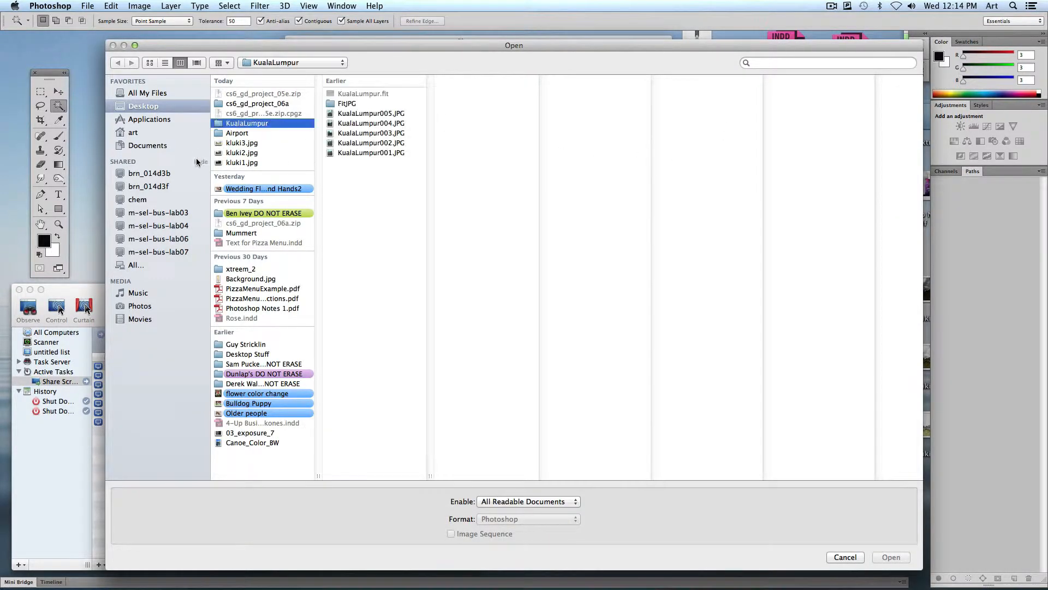
{"action": "left_click", "coordinate": [374, 114]}
{"action": "left_click", "coordinate": [356, 153], "text": "shift"}
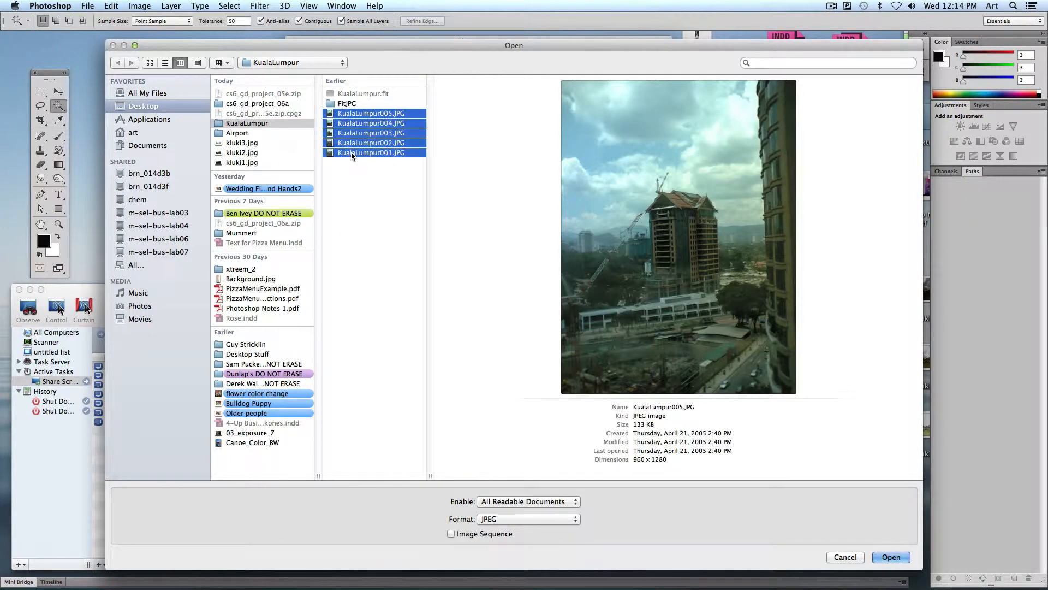
{"action": "left_click", "coordinate": [891, 557]}
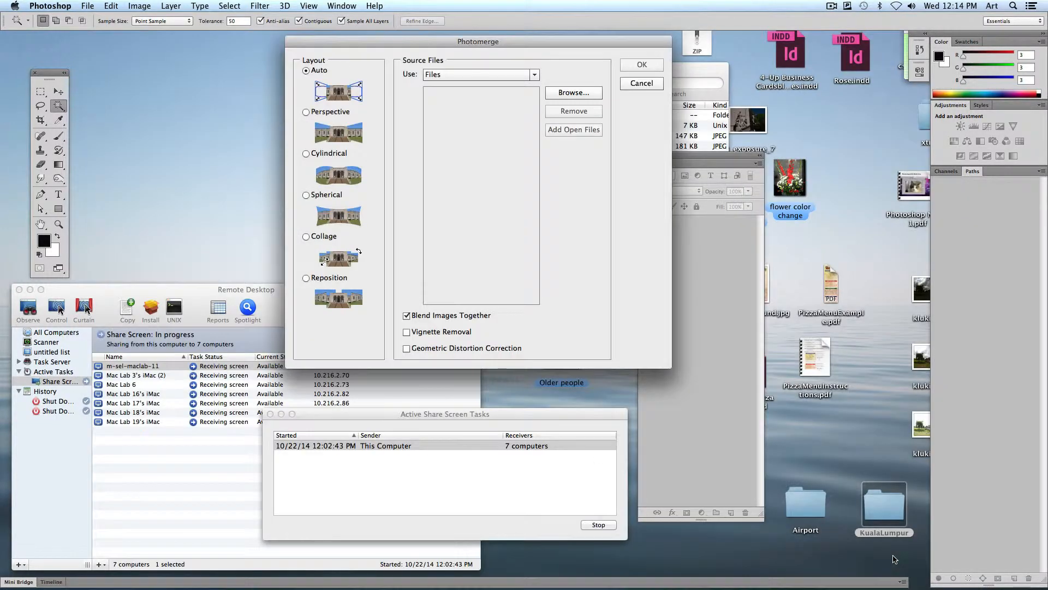
{"action": "left_click", "coordinate": [463, 104]}
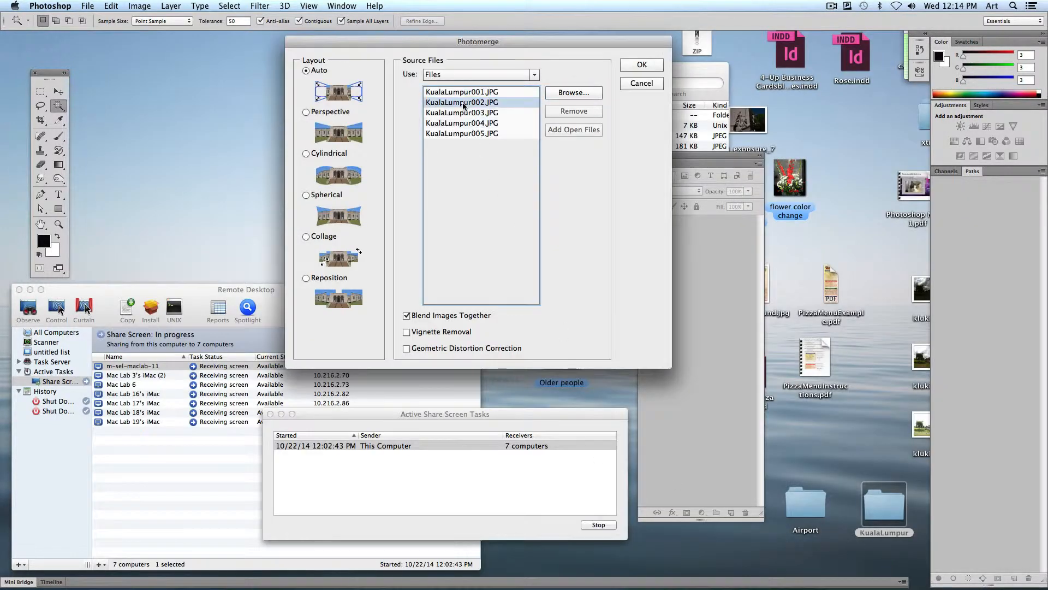
{"action": "left_click", "coordinate": [640, 65]}
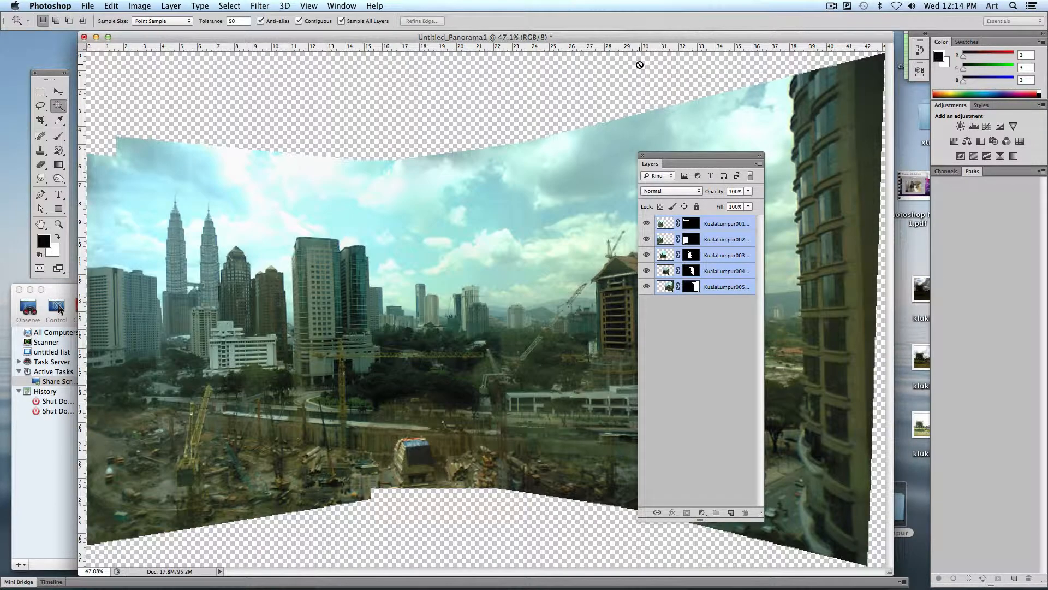
Step: Rearrange the panorama window and the Layers panel so the merged image and its layers can both be seen
{"action": "left_click_drag", "start_coordinate": [704, 156], "coordinate": [961, 202]}
{"action": "left_click_drag", "start_coordinate": [817, 35], "coordinate": [785, 40]}
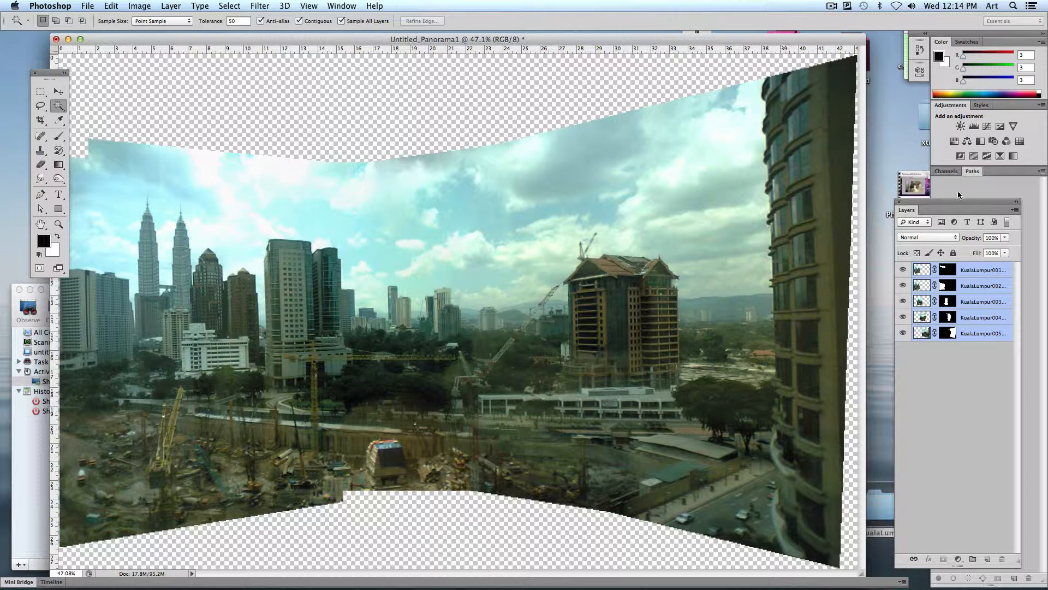
{"action": "left_click_drag", "start_coordinate": [940, 199], "coordinate": [833, 177]}
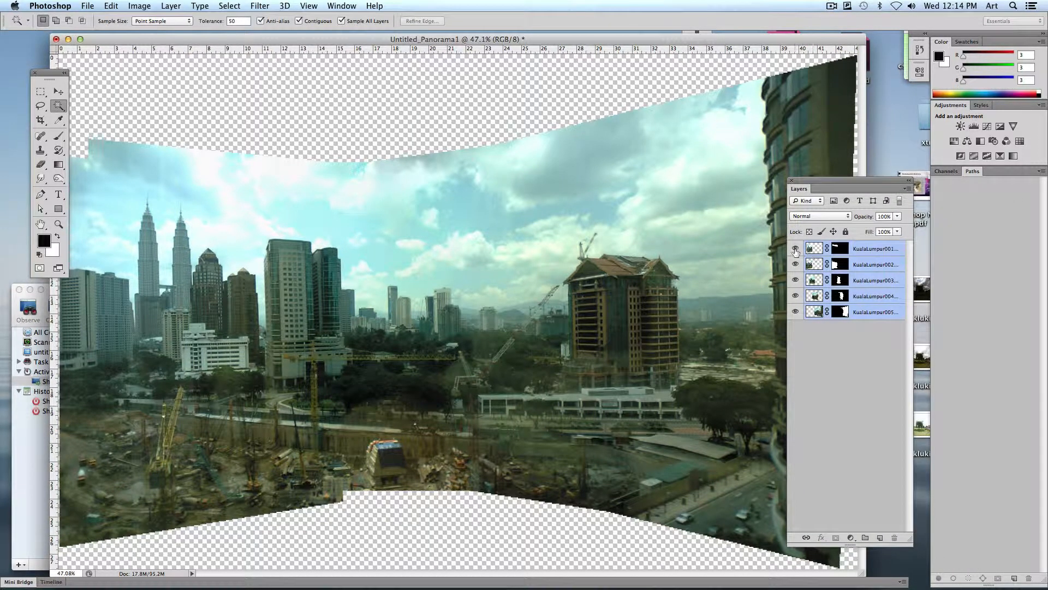
Step: Hide the KualaLumpur layers and show them again one at a time to examine how their masks fit together
{"action": "left_click_drag", "start_coordinate": [795, 296], "coordinate": [795, 246]}
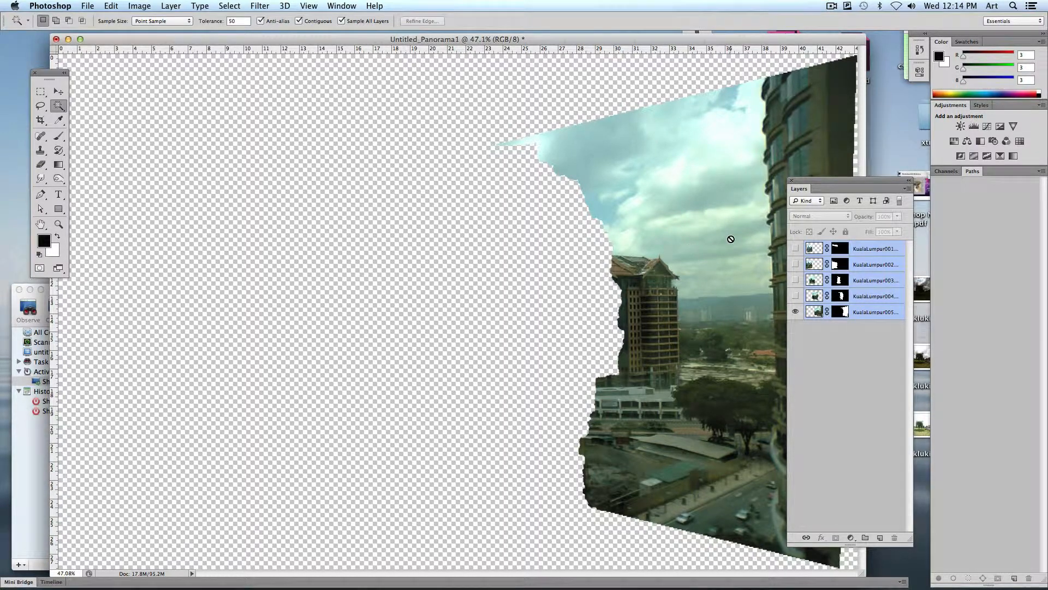
{"action": "left_click", "coordinate": [795, 296]}
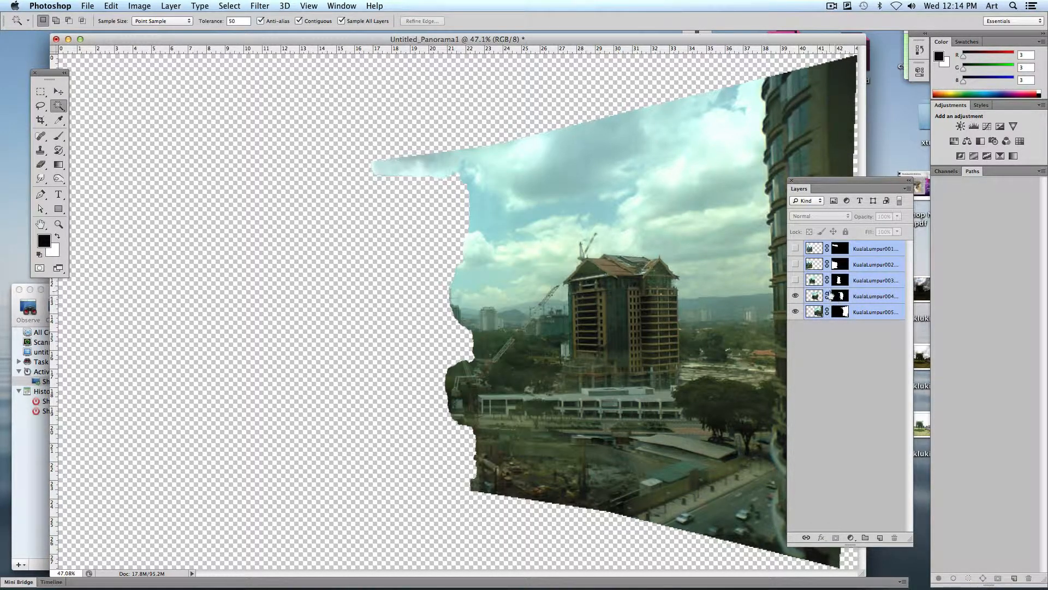
{"action": "left_click", "coordinate": [796, 311]}
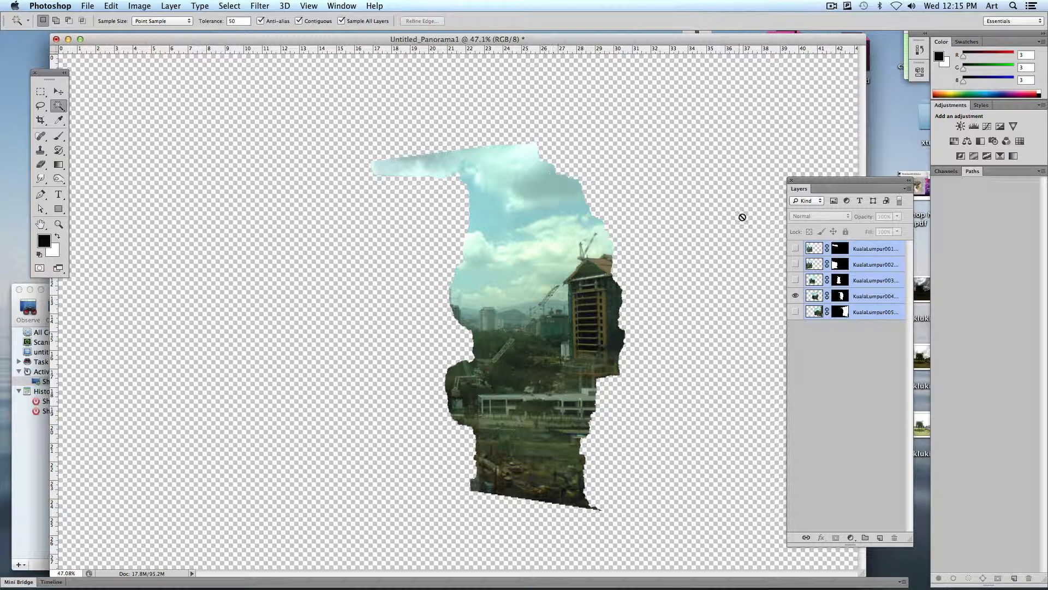
{"action": "left_click", "coordinate": [795, 311]}
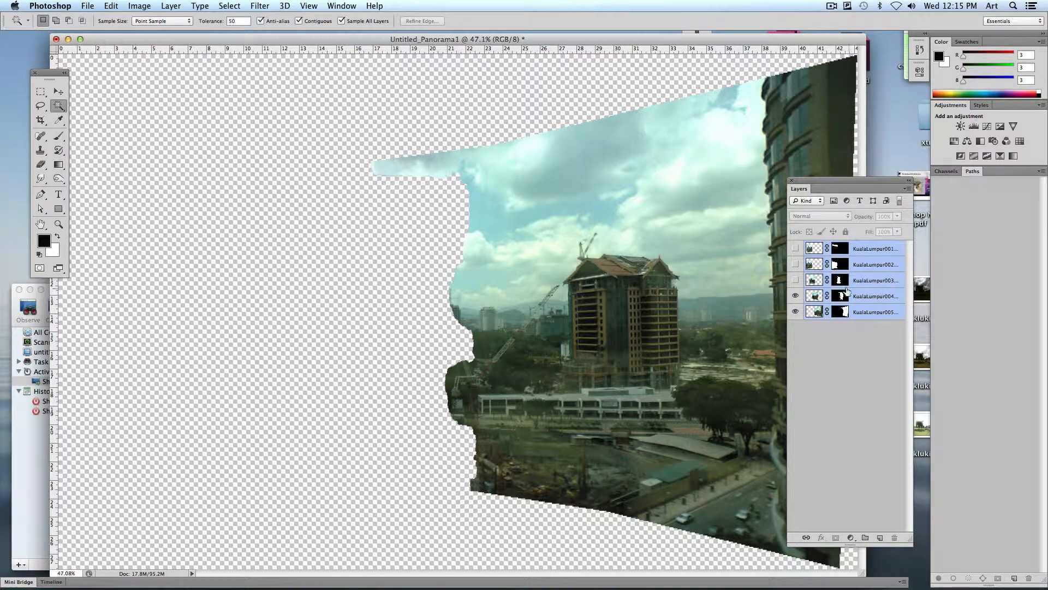
{"action": "left_click", "coordinate": [795, 279]}
{"action": "left_click", "coordinate": [796, 264]}
{"action": "left_click", "coordinate": [795, 249]}
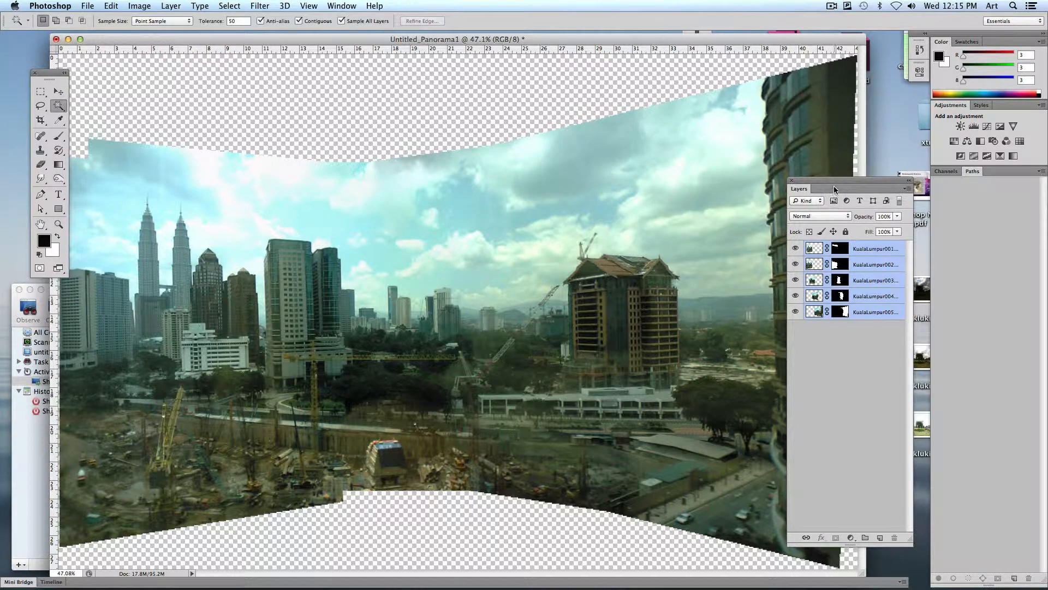
Step: Try cropping the panorama to a rectangle that excludes the uneven transparent edges, and undo the crop
{"action": "left_click_drag", "start_coordinate": [834, 186], "coordinate": [922, 175]}
{"action": "left_click", "coordinate": [41, 120]}
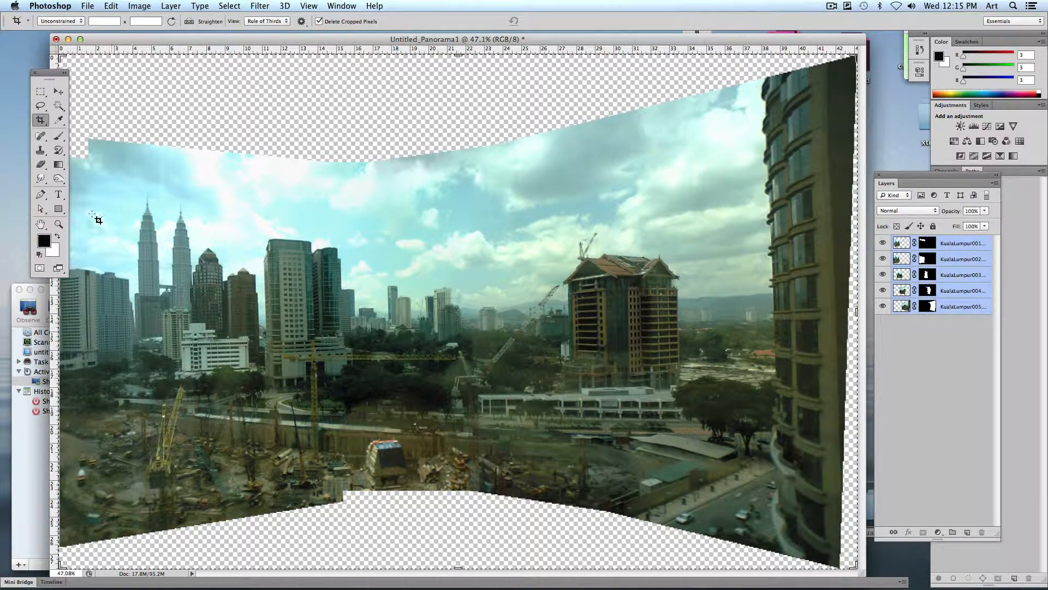
{"action": "mouse_move", "coordinate": [118, 206]}
{"action": "left_mouse_down"}
{"action": "mouse_move", "coordinate": [562, 375]}
{"action": "mouse_move", "coordinate": [487, 341]}
{"action": "mouse_move", "coordinate": [835, 463]}
{"action": "mouse_move", "coordinate": [835, 497]}
{"action": "mouse_move", "coordinate": [840, 481]}
{"action": "left_mouse_up"}
{"action": "key", "text": "Return"}
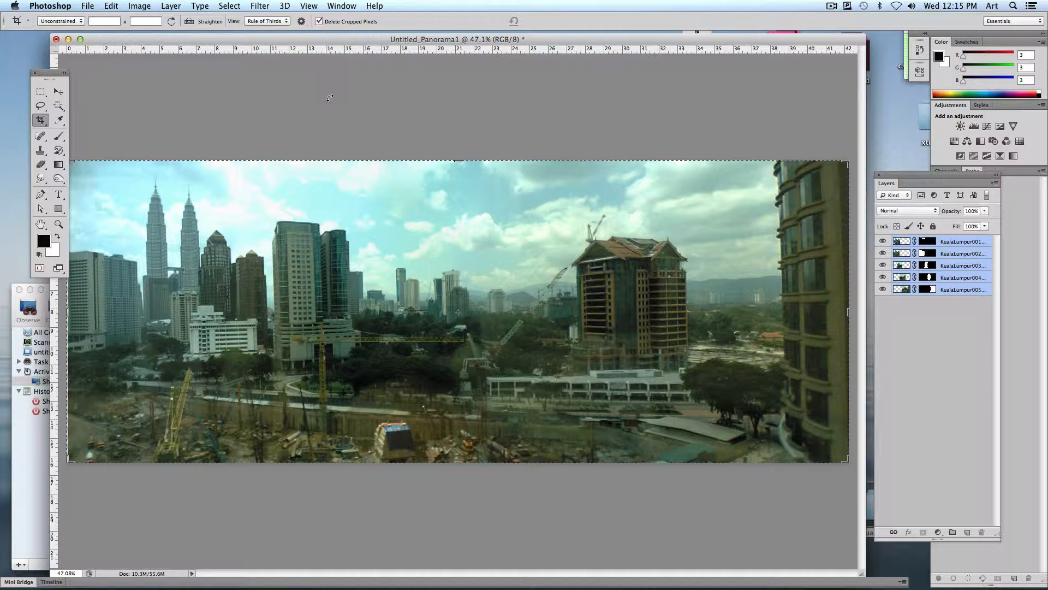
{"action": "key", "text": "super+z"}
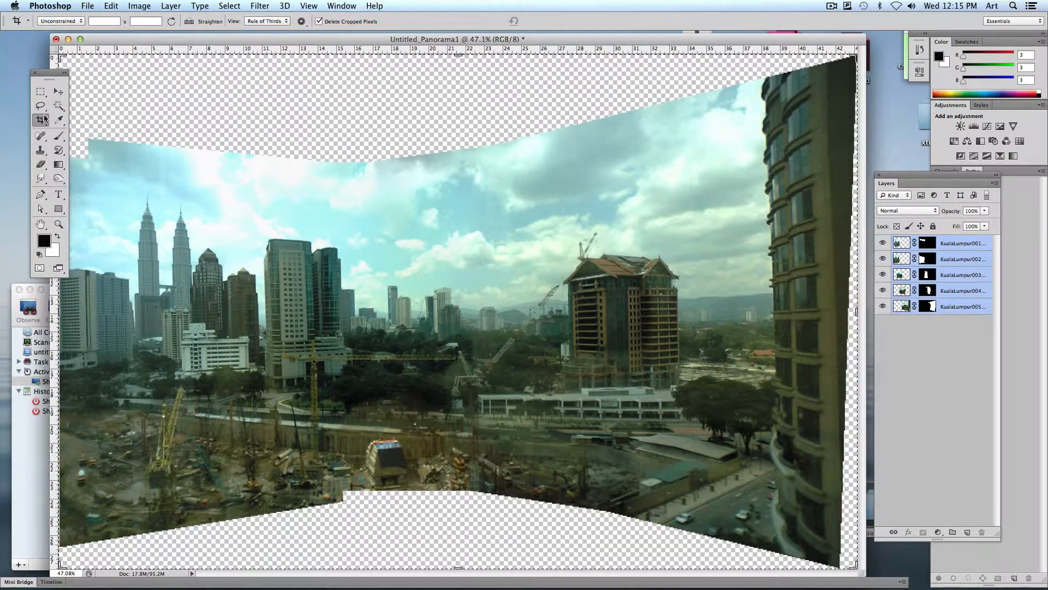
Step: Switch to the Move tool and close the Kuala Lumpur panorama without saving it
{"action": "left_click", "coordinate": [57, 92]}
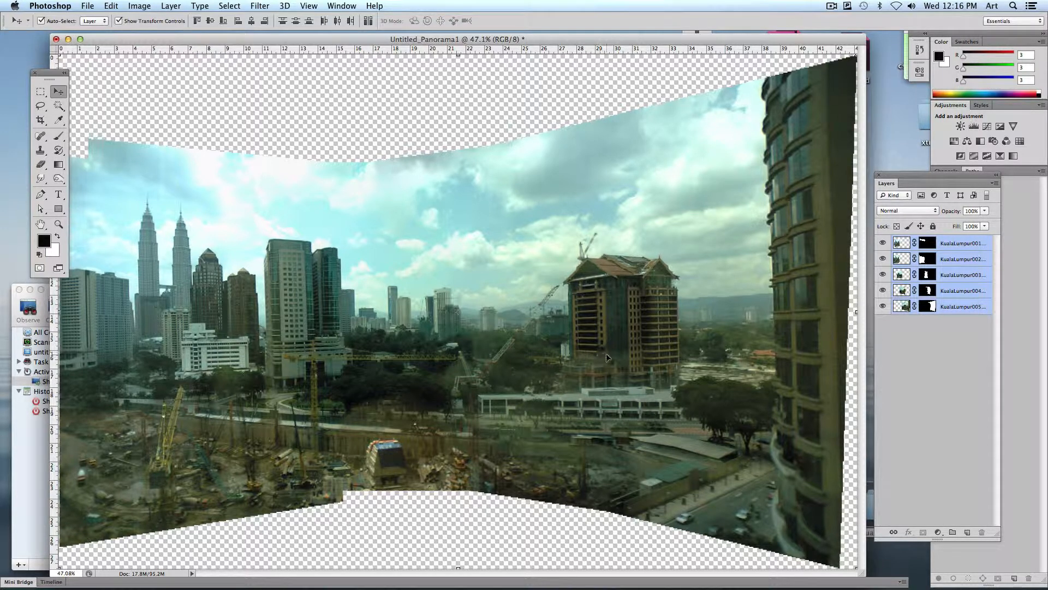
{"action": "key", "text": "super+w"}
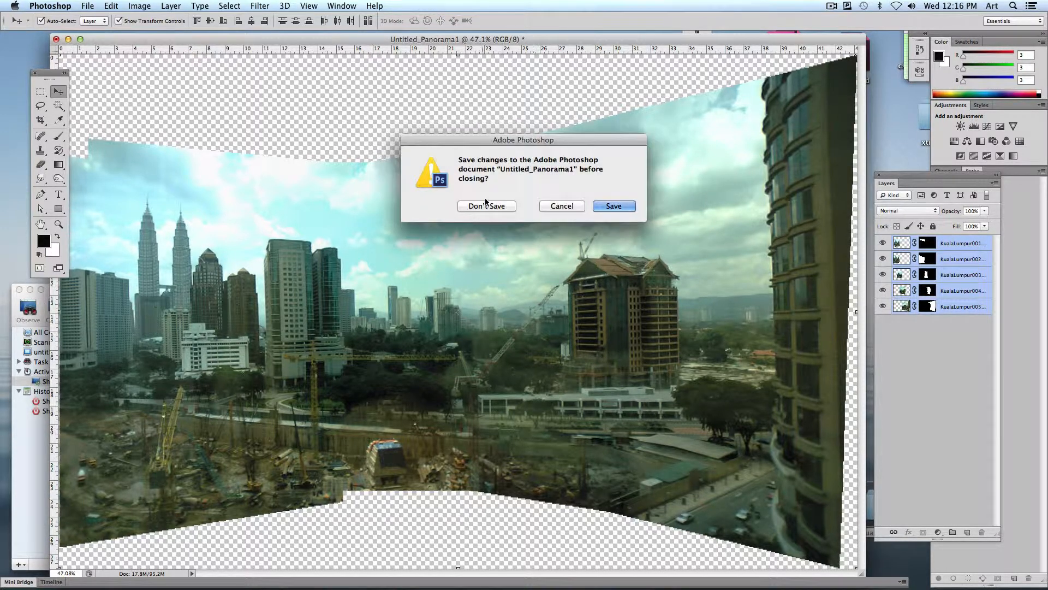
{"action": "left_click", "coordinate": [483, 207]}
Step: Open the Airport folder from the desktop in Finder and preview its ApronC photos one after another
{"action": "left_click", "coordinate": [715, 410]}
{"action": "double_click", "coordinate": [797, 498]}
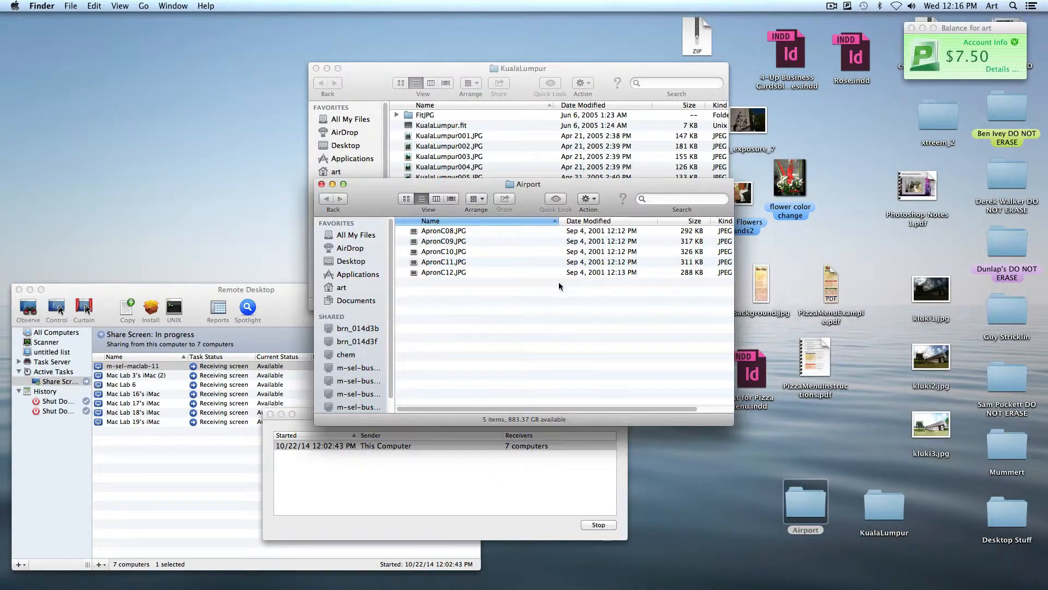
{"action": "left_click", "coordinate": [434, 232]}
{"action": "key", "text": "space"}
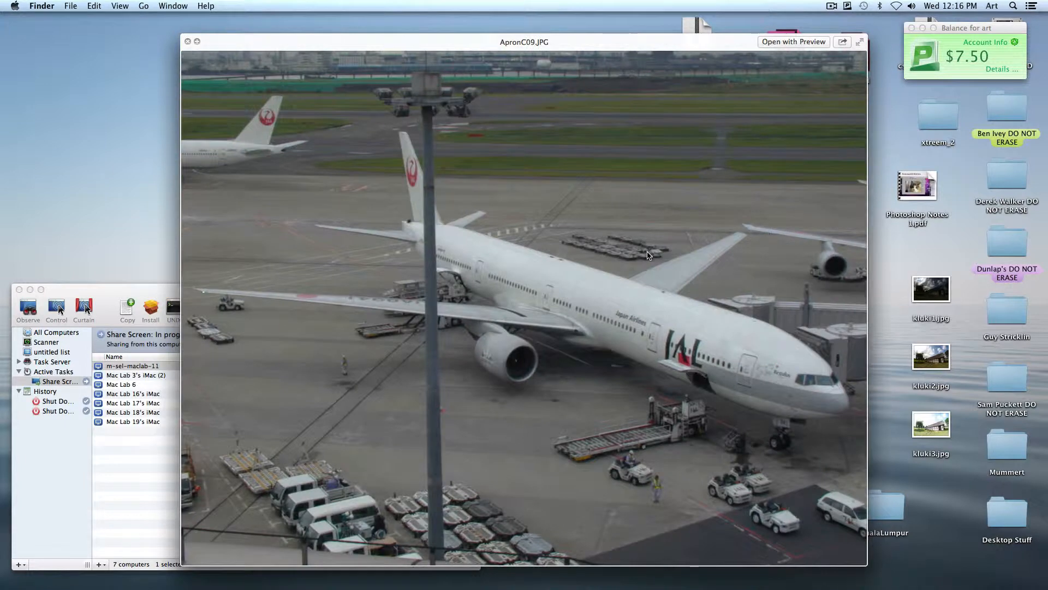
{"action": "key", "text": "Right"}
{"action": "key", "text": "Right"}
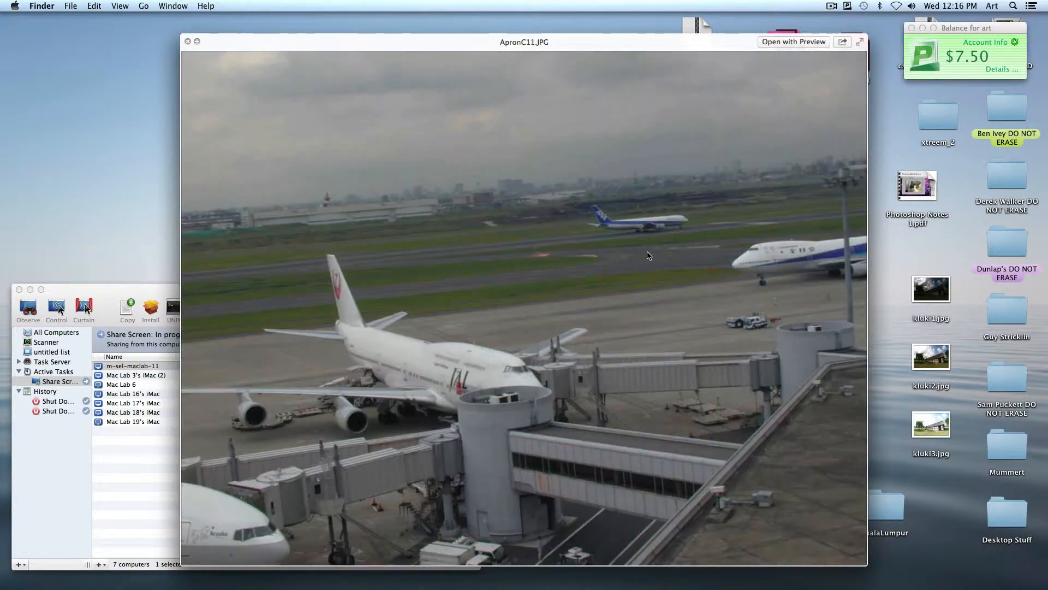
{"action": "key", "text": "Right"}
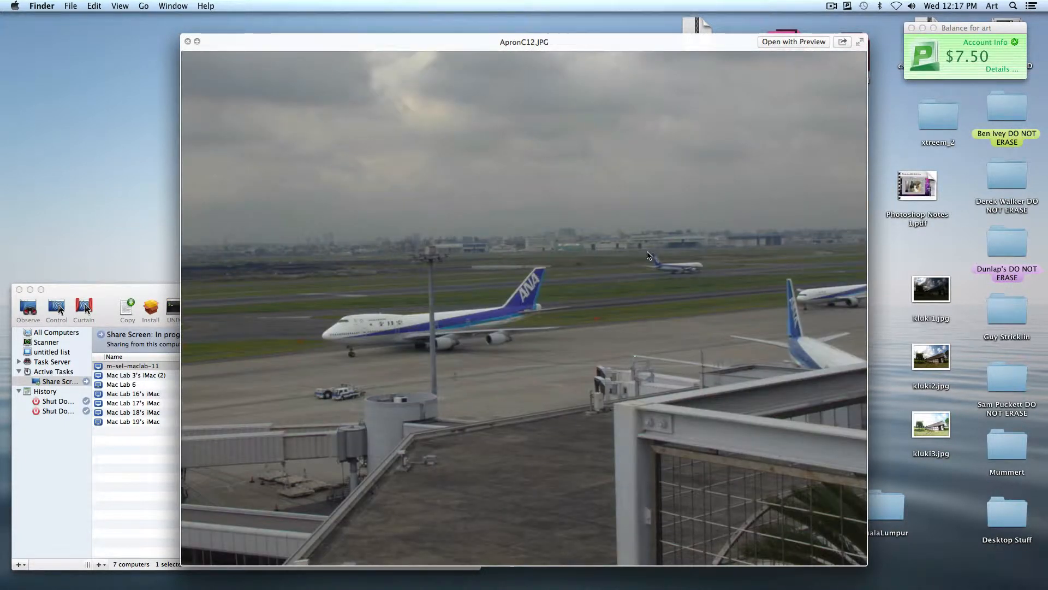
{"action": "key", "text": "space"}
{"action": "left_click", "coordinate": [496, 302]}
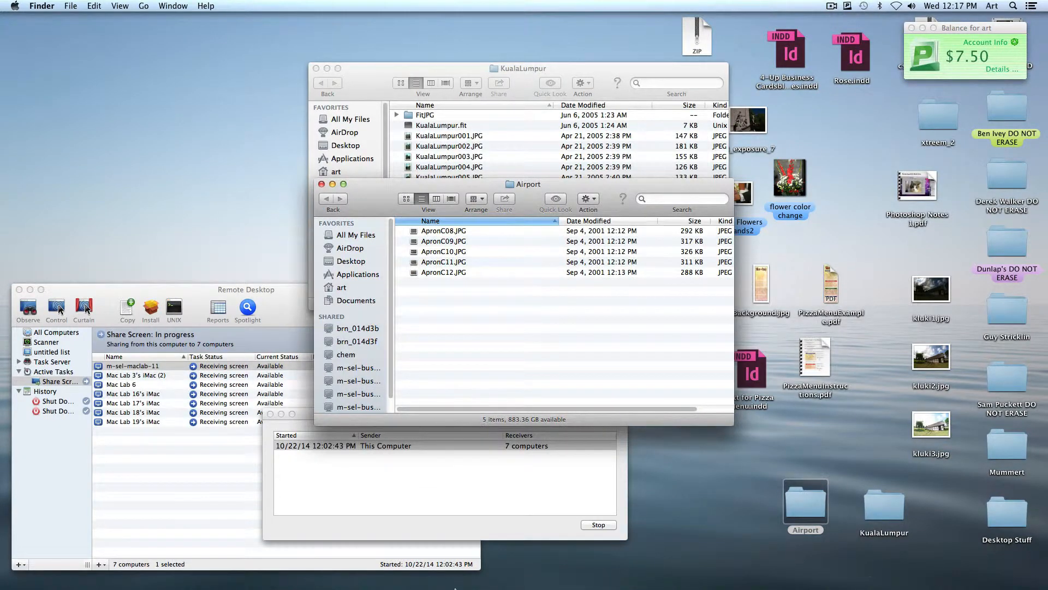
Step: Switch to Photoshop and Photomerge ApronC08.JPG through ApronC12.JPG from the Airport folder with the Auto layout and Blend Images Together
{"action": "mouse_move", "coordinate": [455, 587]}
{"action": "left_click", "coordinate": [349, 546]}
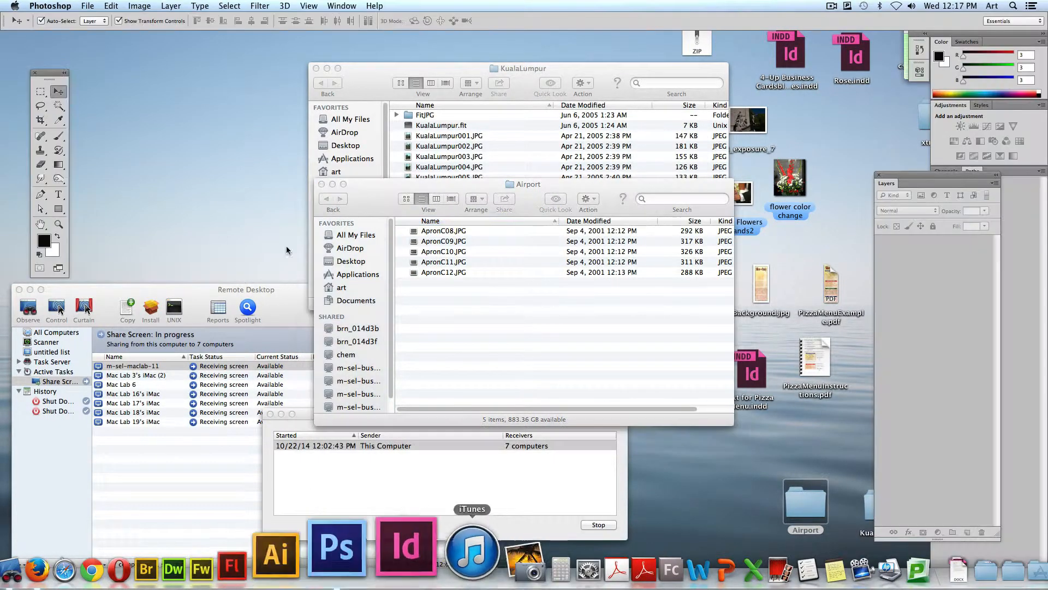
{"action": "left_click", "coordinate": [87, 6]}
{"action": "mouse_move", "coordinate": [115, 237]}
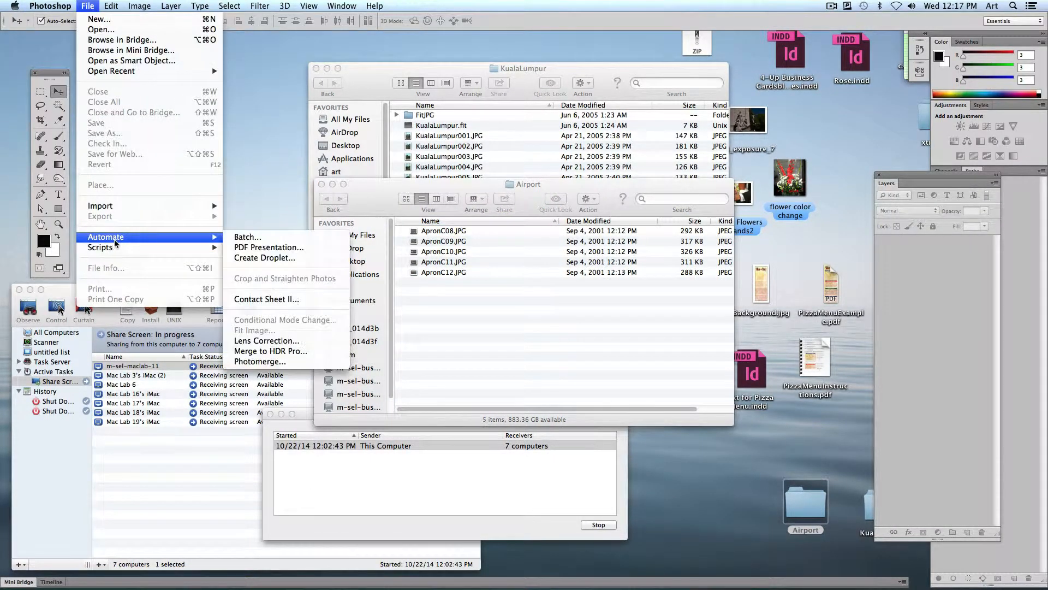
{"action": "left_click", "coordinate": [301, 364]}
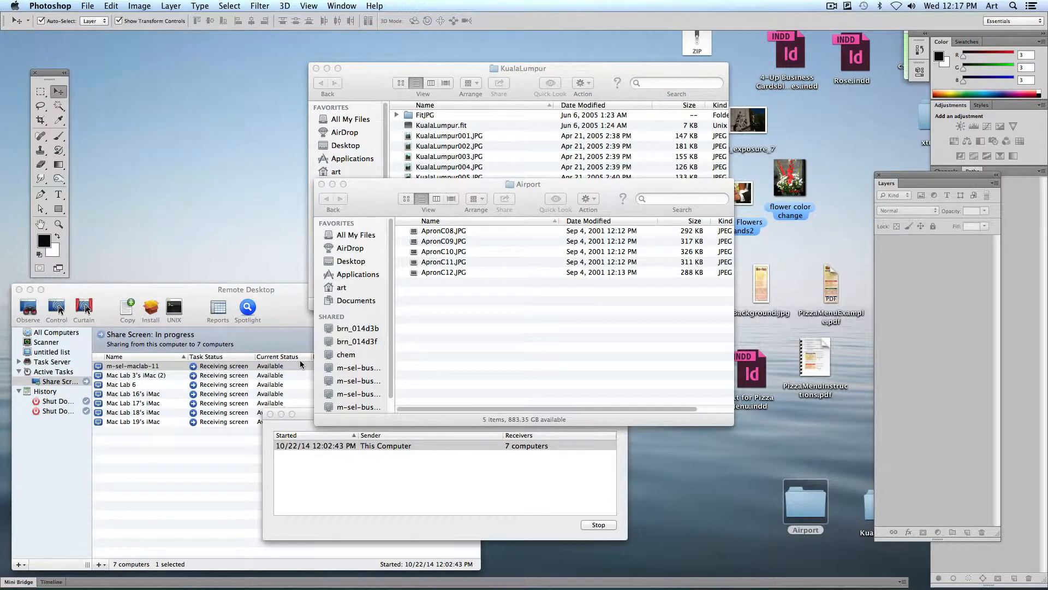
{"action": "left_click", "coordinate": [634, 186]}
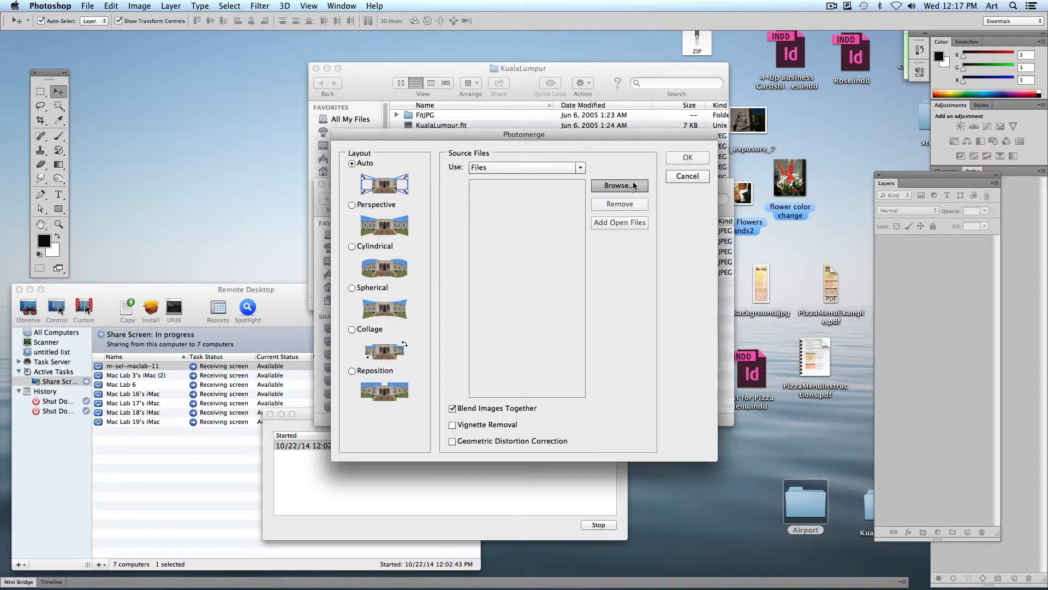
{"action": "left_click", "coordinate": [234, 134]}
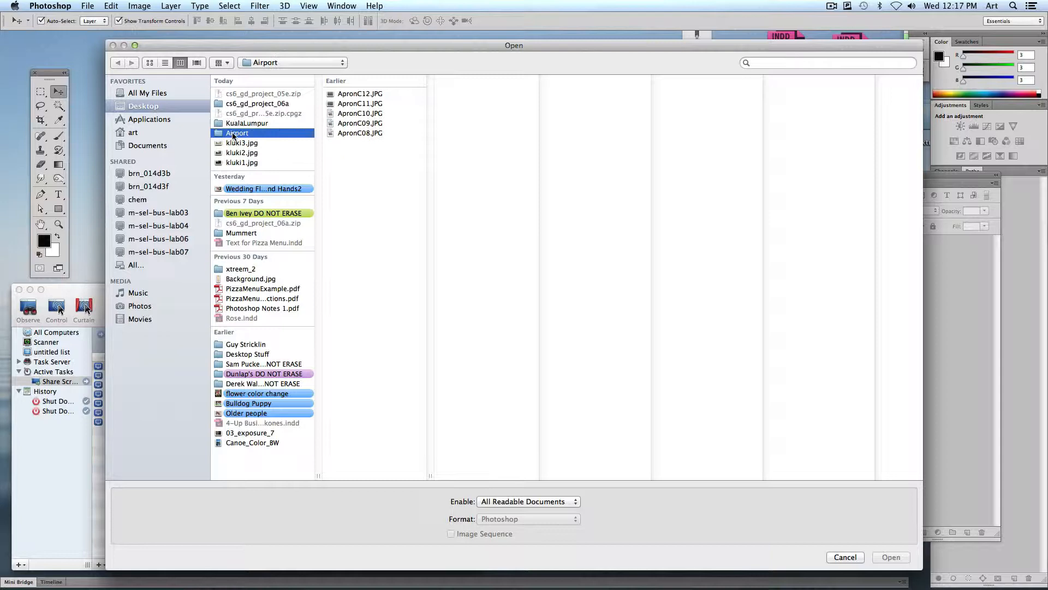
{"action": "left_click", "coordinate": [347, 93]}
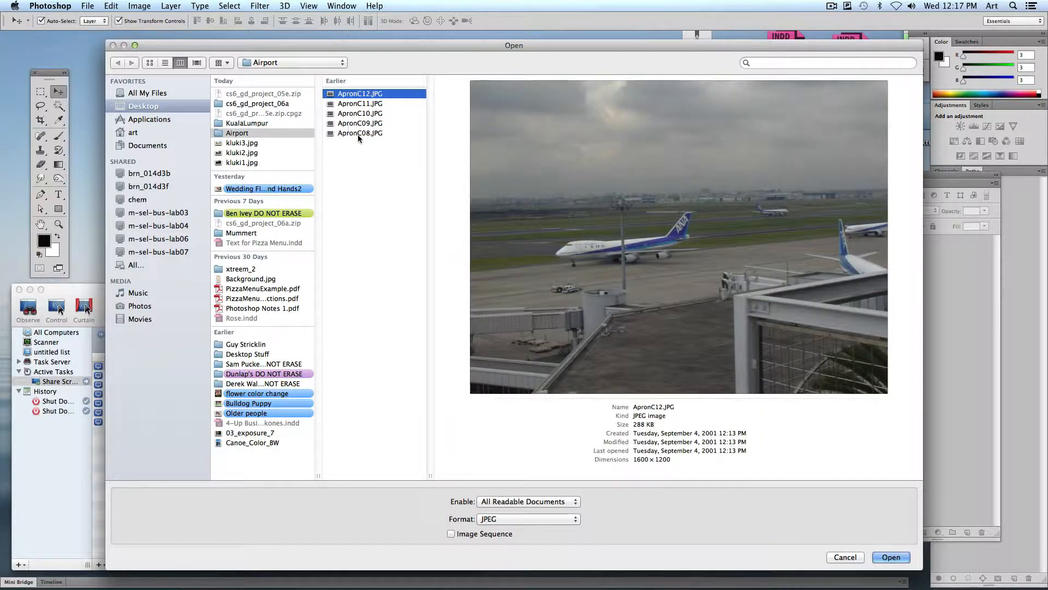
{"action": "key", "text": "super+a"}
{"action": "left_click", "coordinate": [891, 557]}
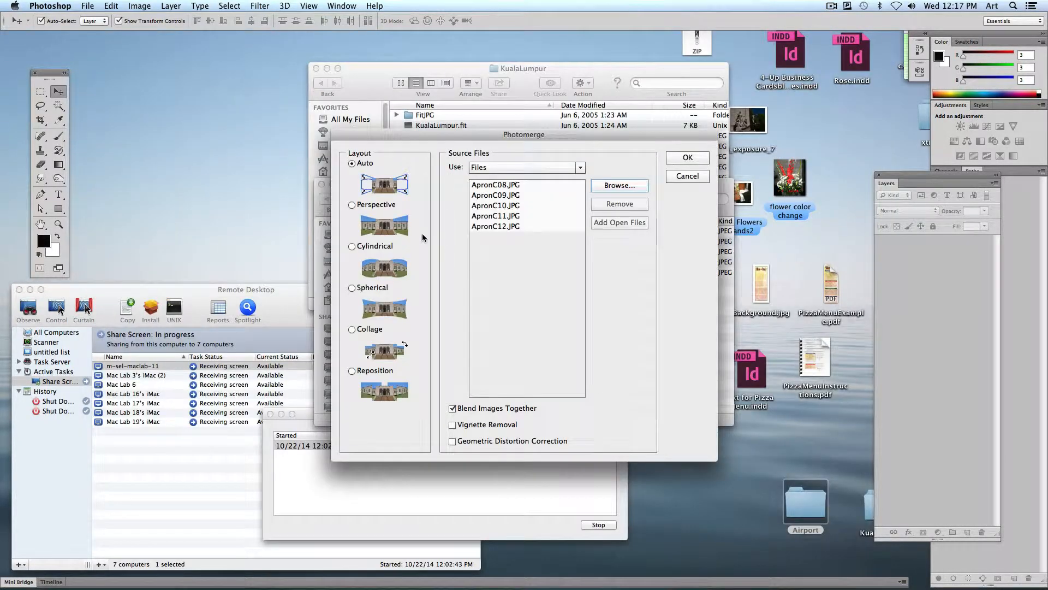
{"action": "left_click", "coordinate": [688, 159]}
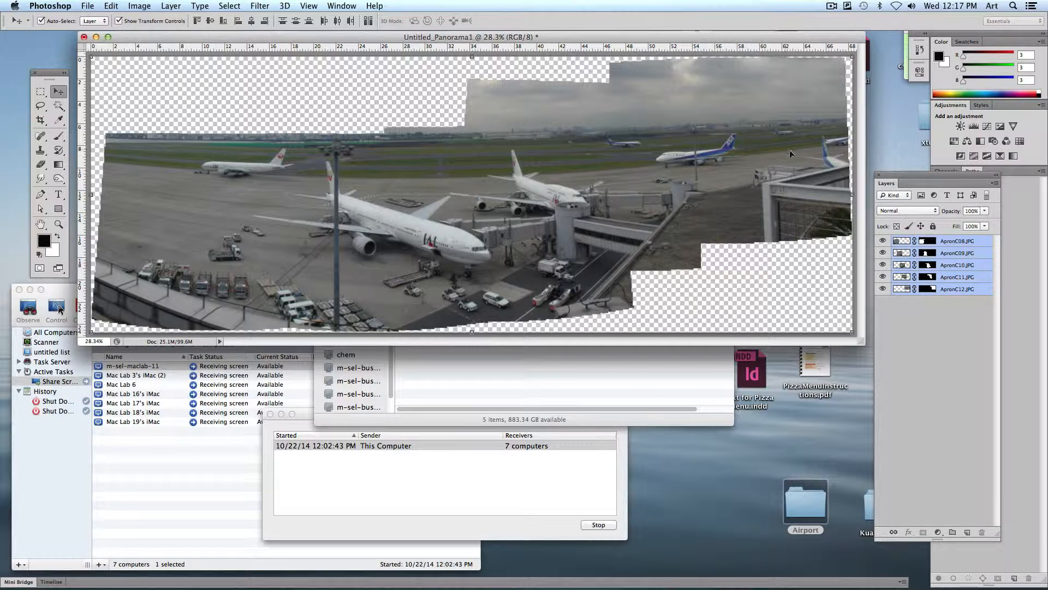
Step: Crop the airport panorama to a wide rectangle starting near the horizon, with its lower edge extended down past the parked vehicles
{"action": "left_click", "coordinate": [40, 119]}
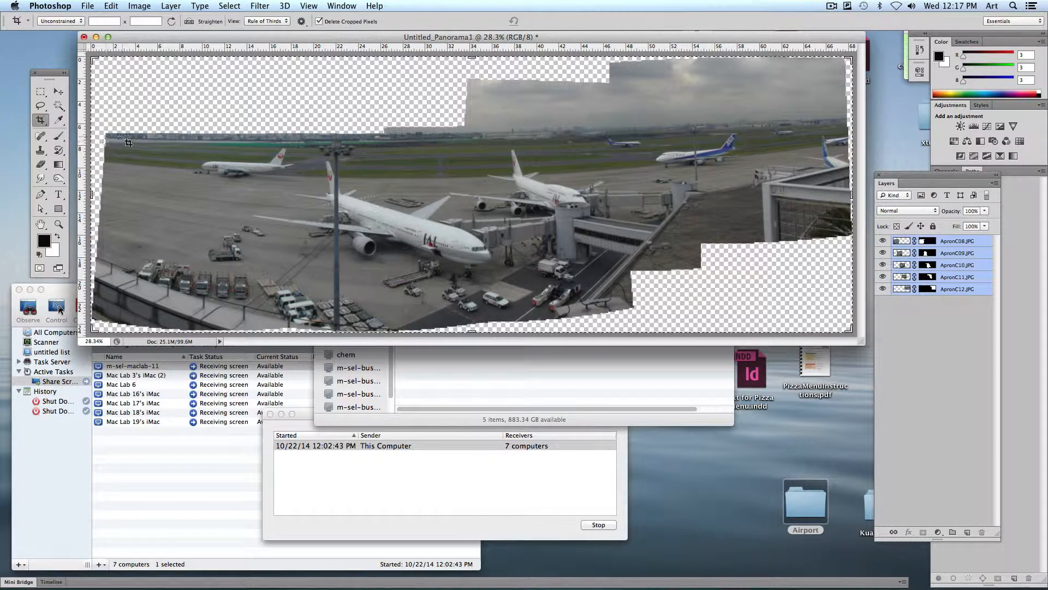
{"action": "left_click_drag", "start_coordinate": [121, 133], "coordinate": [848, 236]}
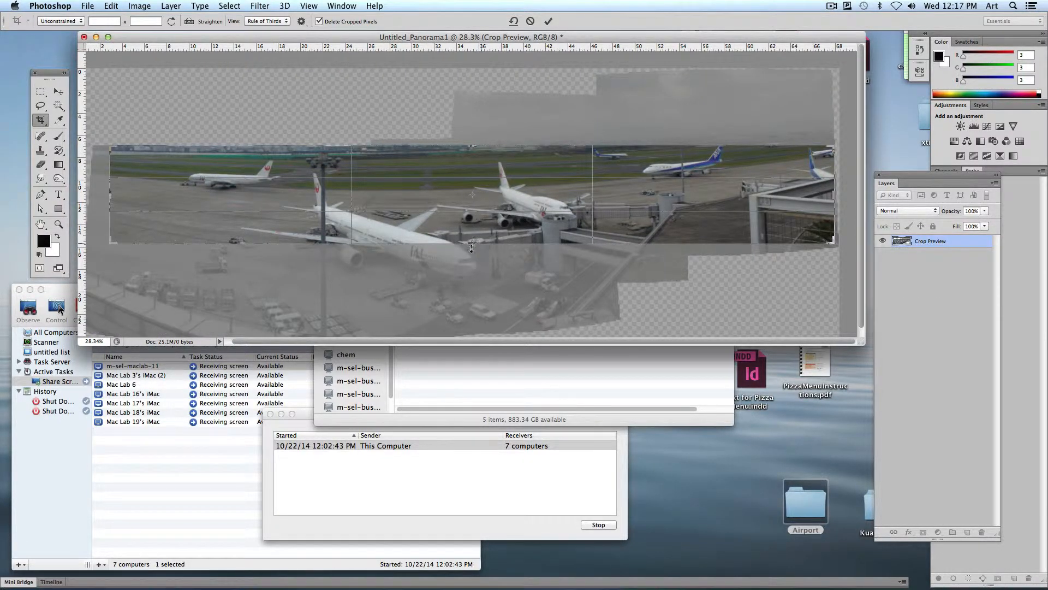
{"action": "left_click_drag", "start_coordinate": [470, 244], "coordinate": [474, 321]}
{"action": "key", "text": "Return"}
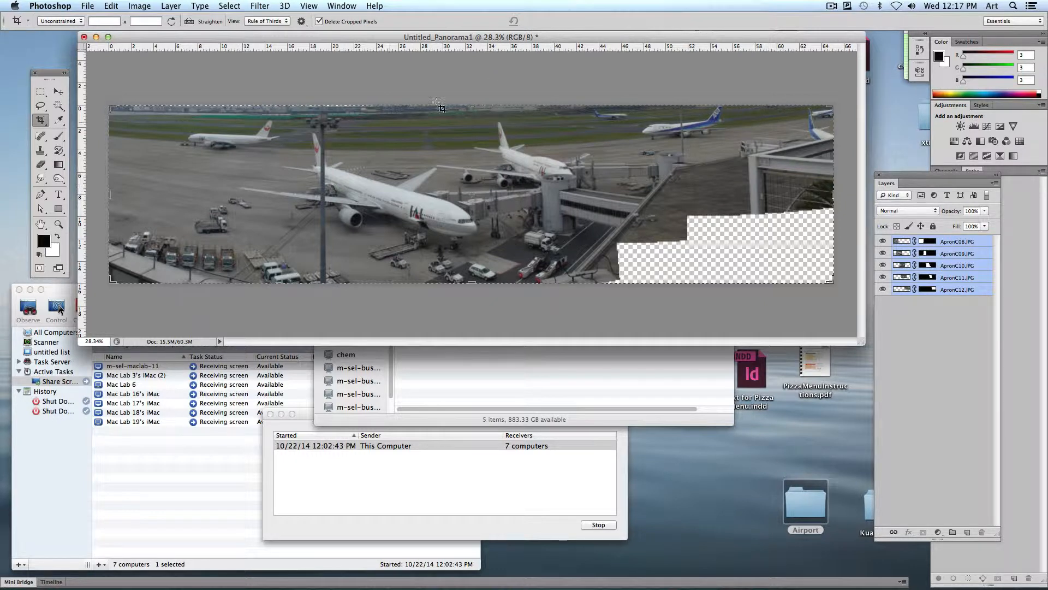
Step: Toggle the visibility of the ApronC layers to inspect them, and close the airport panorama without saving it
{"action": "mouse_move", "coordinate": [884, 283]}
{"action": "left_mouse_down"}
{"action": "mouse_move", "coordinate": [886, 255]}
{"action": "mouse_move", "coordinate": [882, 280]}
{"action": "left_mouse_up"}
{"action": "left_click", "coordinate": [882, 241]}
{"action": "left_click", "coordinate": [883, 241]}
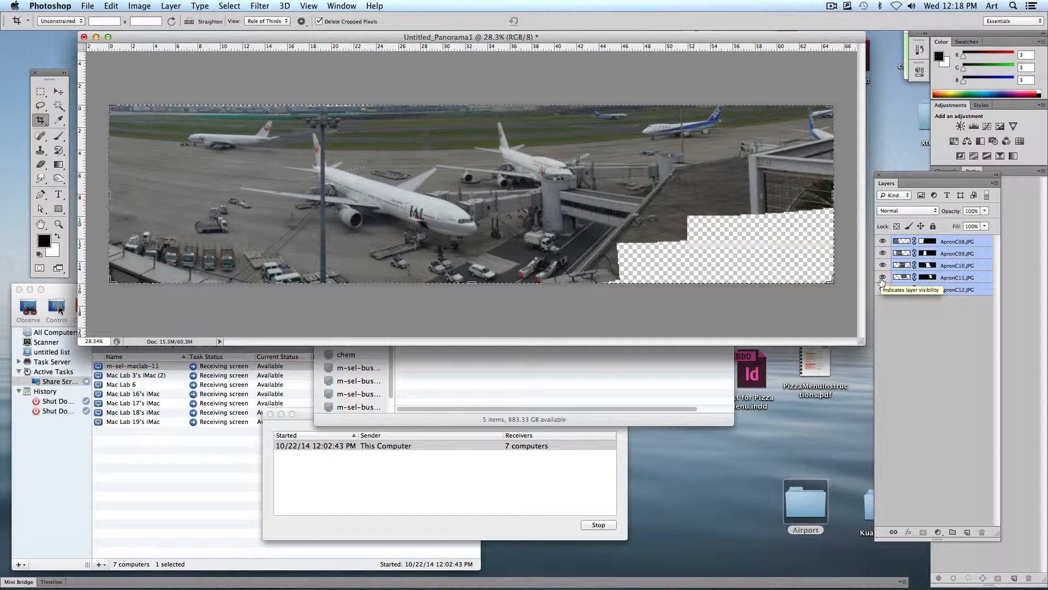
{"action": "left_click", "coordinate": [85, 37]}
{"action": "left_click", "coordinate": [487, 209]}
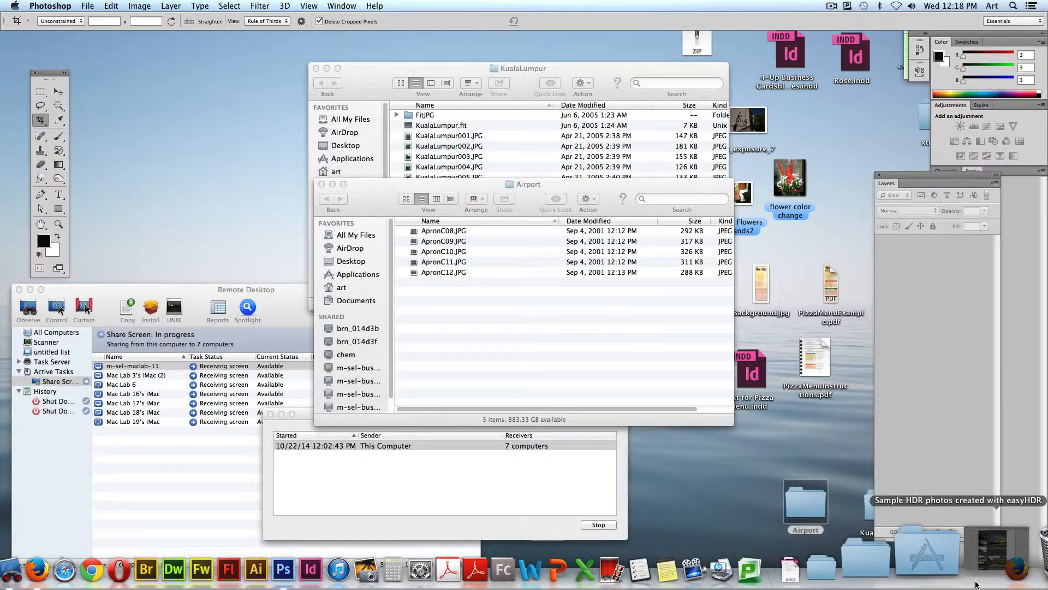
Step: Switch to Firefox and look through the ART205 Moodle course page down to the Project 7 assignments
{"action": "left_click", "coordinate": [980, 568]}
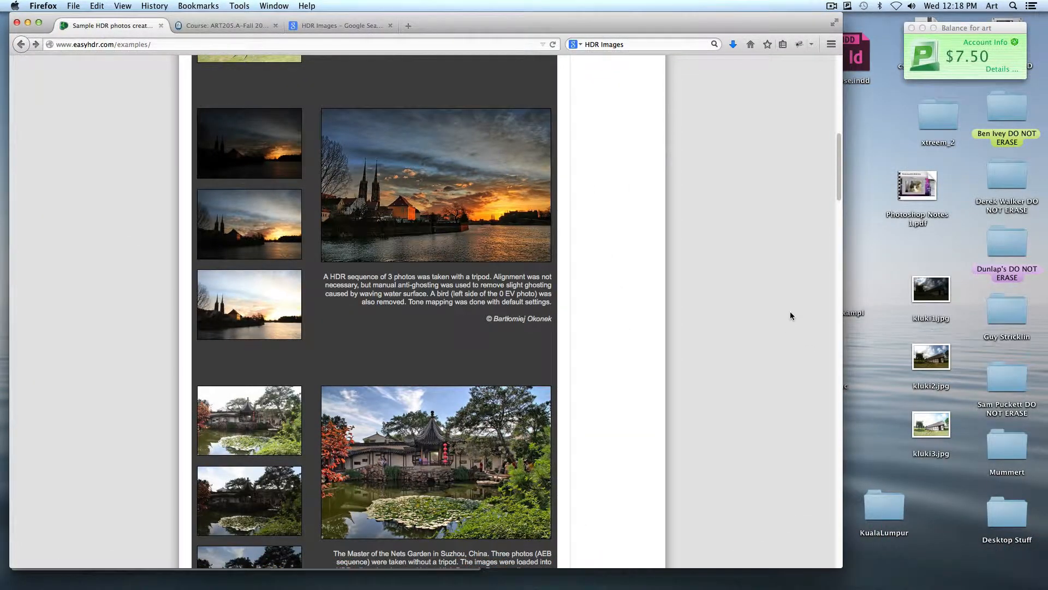
{"action": "left_click", "coordinate": [222, 26]}
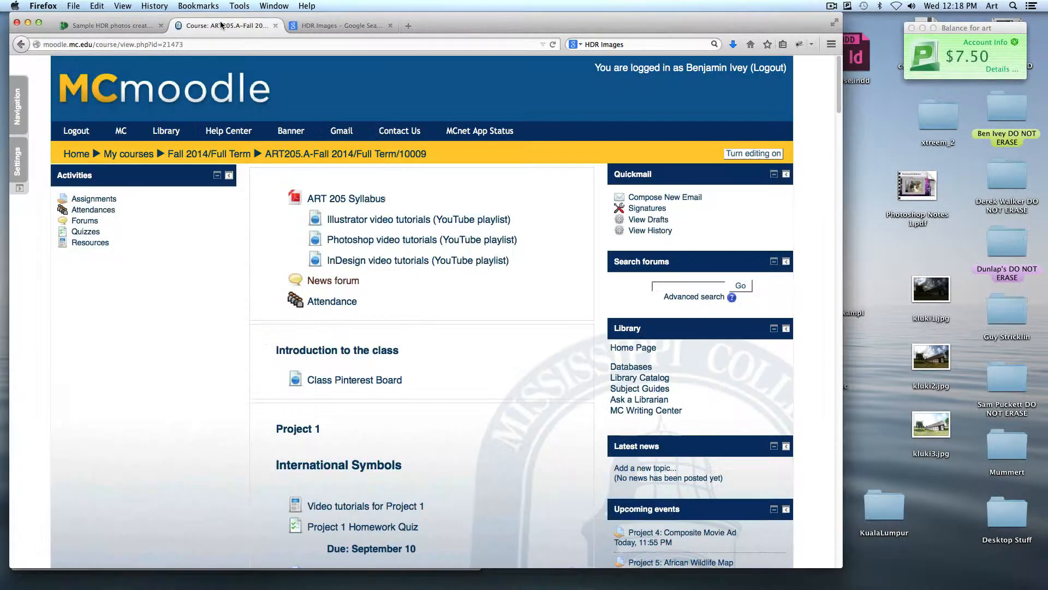
{"action": "scroll", "coordinate": [530, 408], "scroll_direction": "down", "scroll_amount": 15}
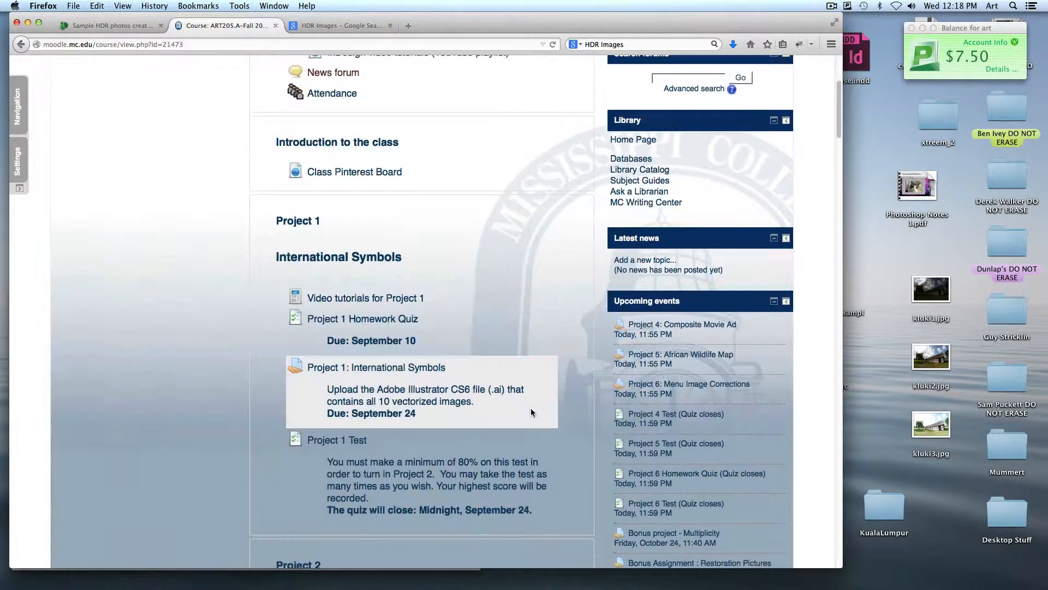
{"action": "scroll", "coordinate": [531, 409], "scroll_direction": "down", "scroll_amount": 5}
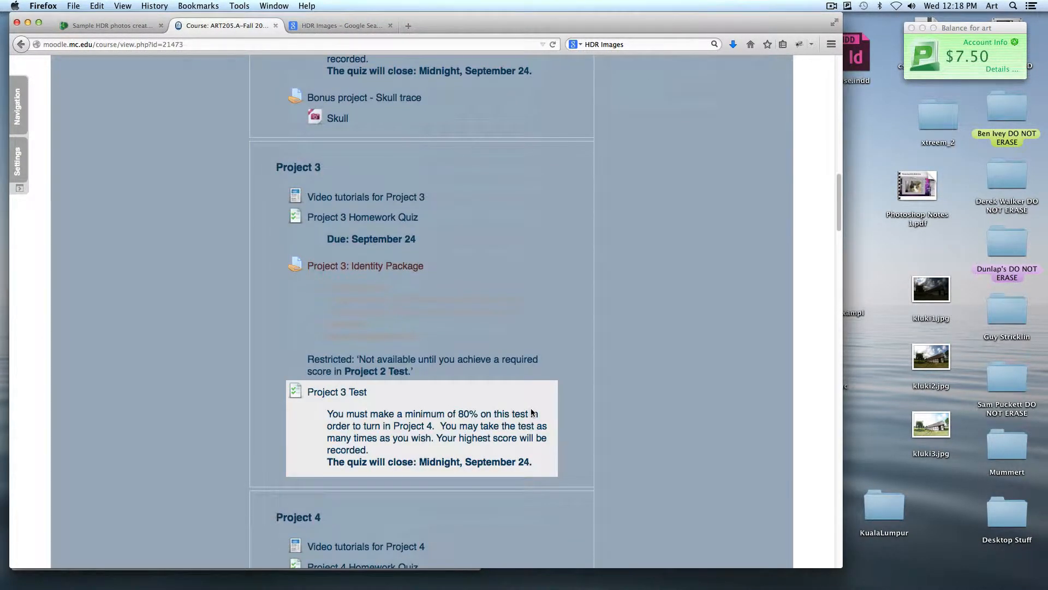
{"action": "scroll", "coordinate": [692, 345], "scroll_direction": "down", "scroll_amount": 15}
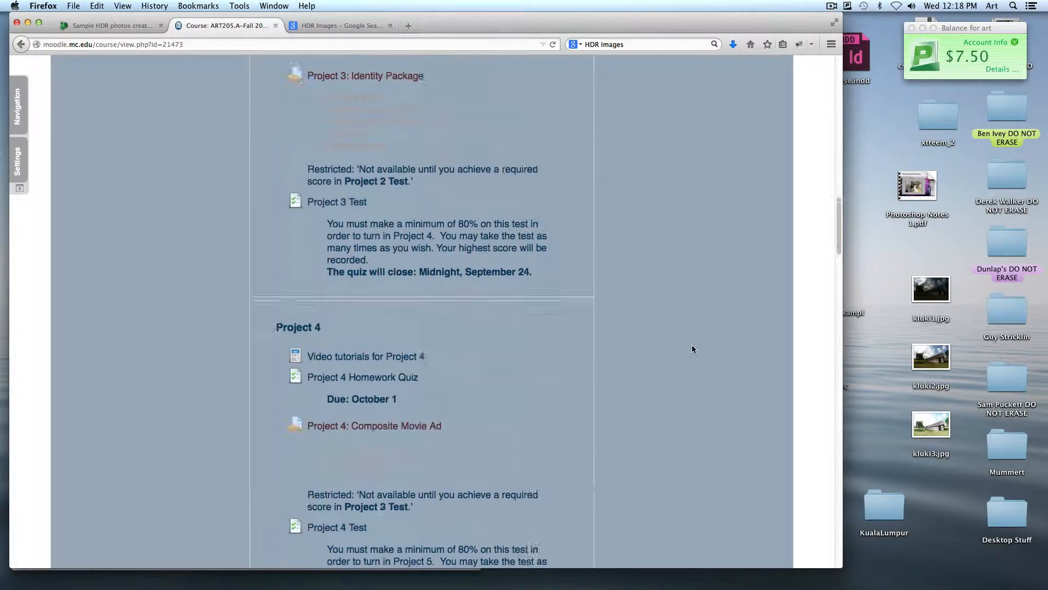
{"action": "scroll", "coordinate": [690, 351], "scroll_direction": "down", "scroll_amount": 1}
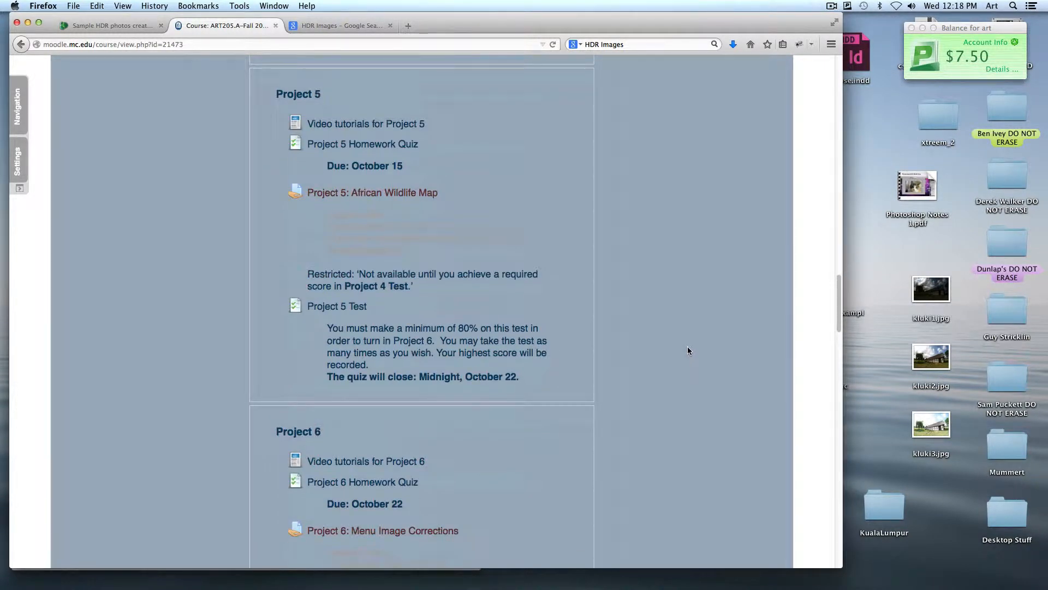
{"action": "scroll", "coordinate": [684, 347], "scroll_direction": "down", "scroll_amount": 12}
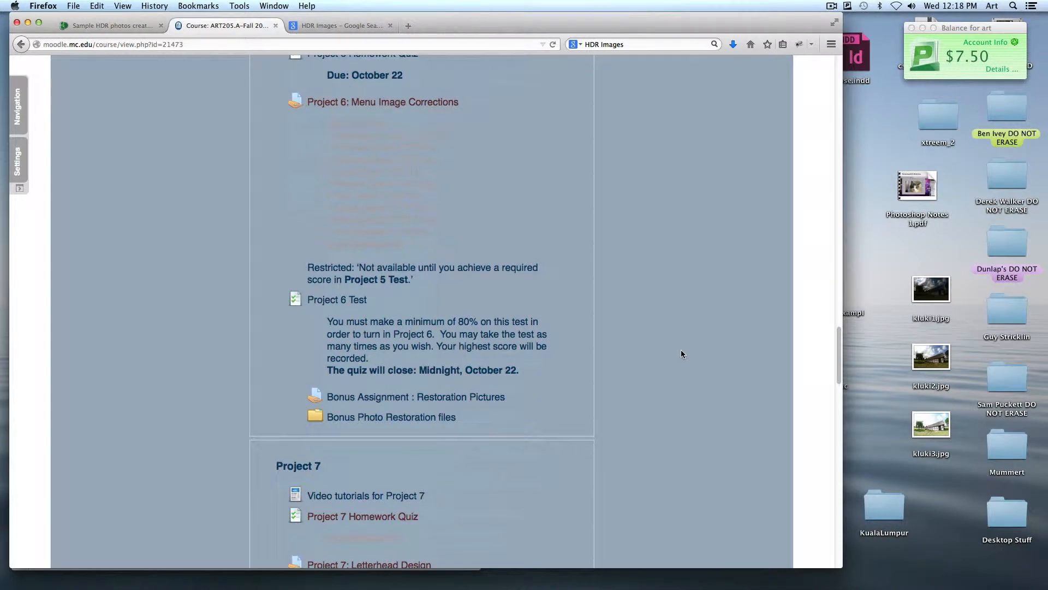
{"action": "scroll", "coordinate": [681, 353], "scroll_direction": "down", "scroll_amount": 8}
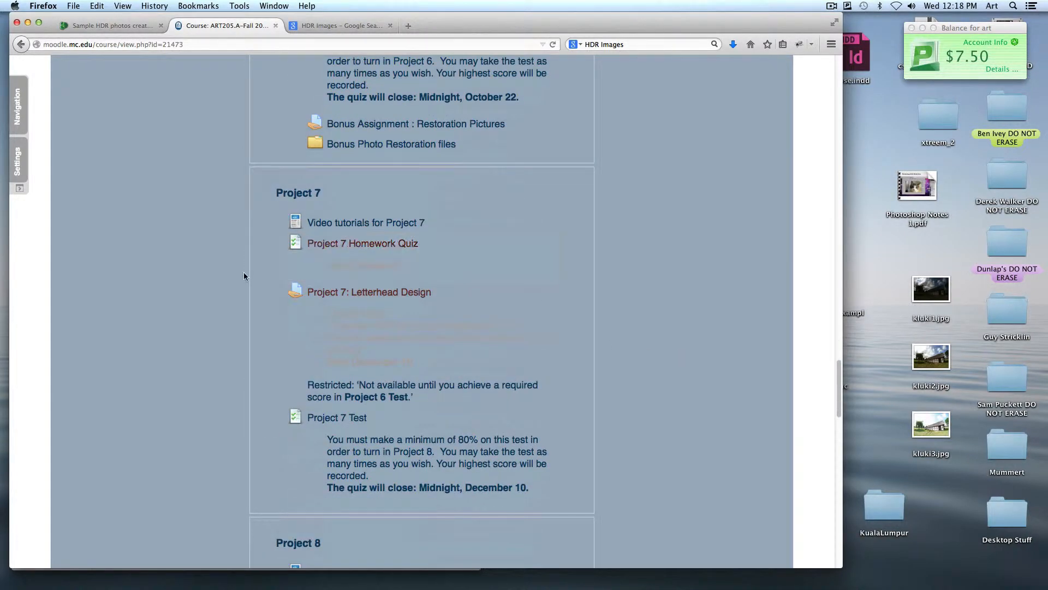
{"action": "scroll", "coordinate": [238, 270], "scroll_direction": "down", "scroll_amount": 4}
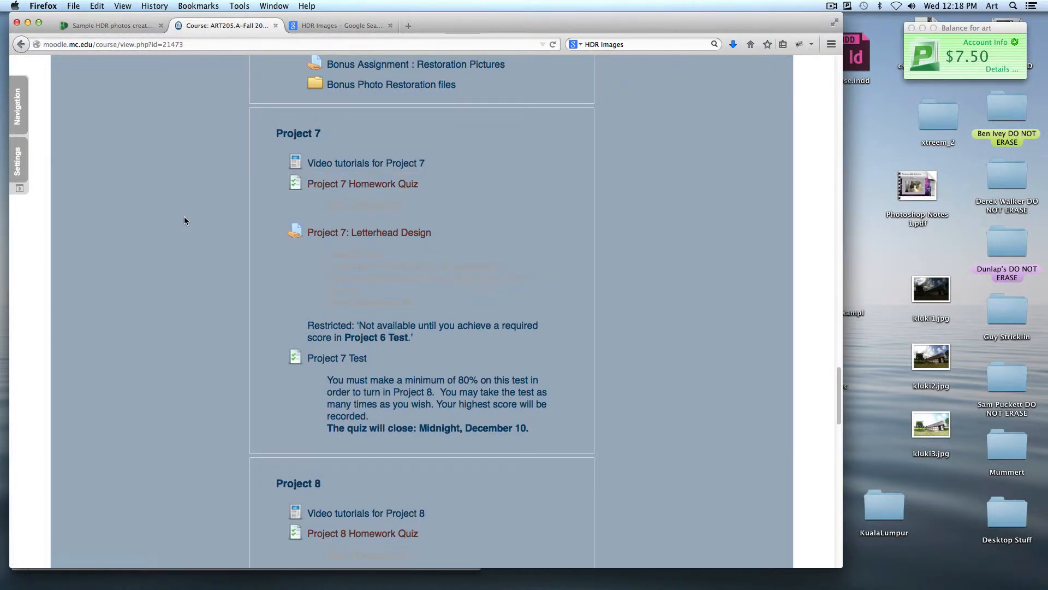
Step: Switch to Remote Desktop and stop the active screen-sharing task
{"action": "mouse_move", "coordinate": [206, 584]}
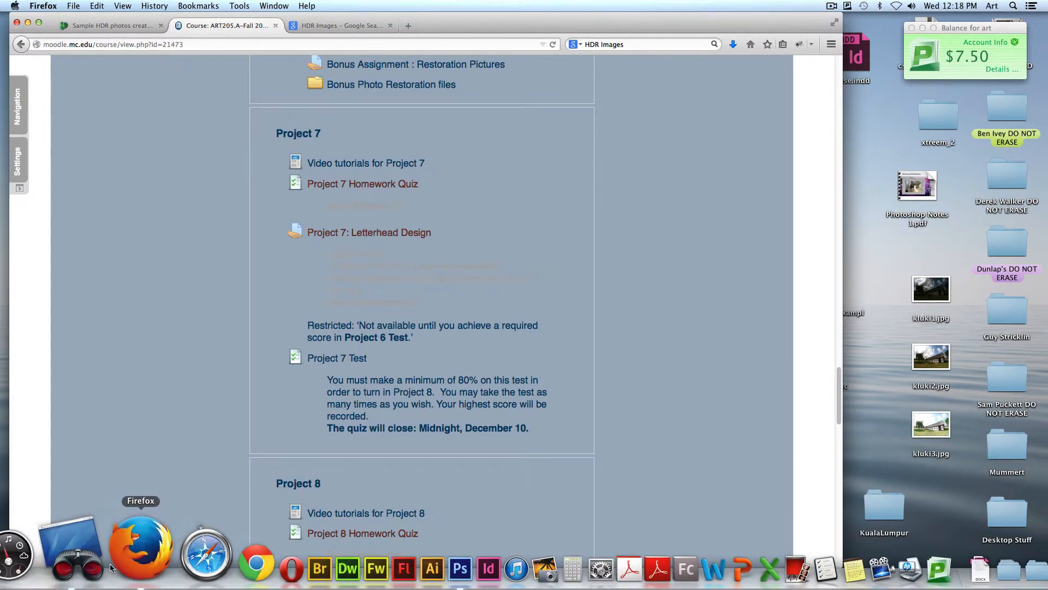
{"action": "left_click", "coordinate": [88, 565]}
{"action": "left_click", "coordinate": [598, 524]}
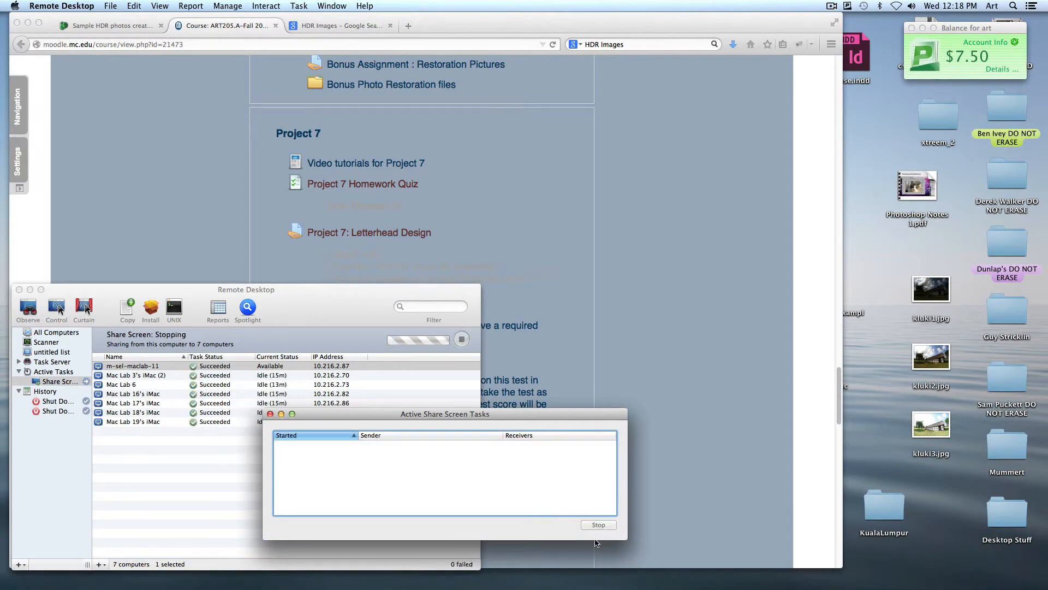